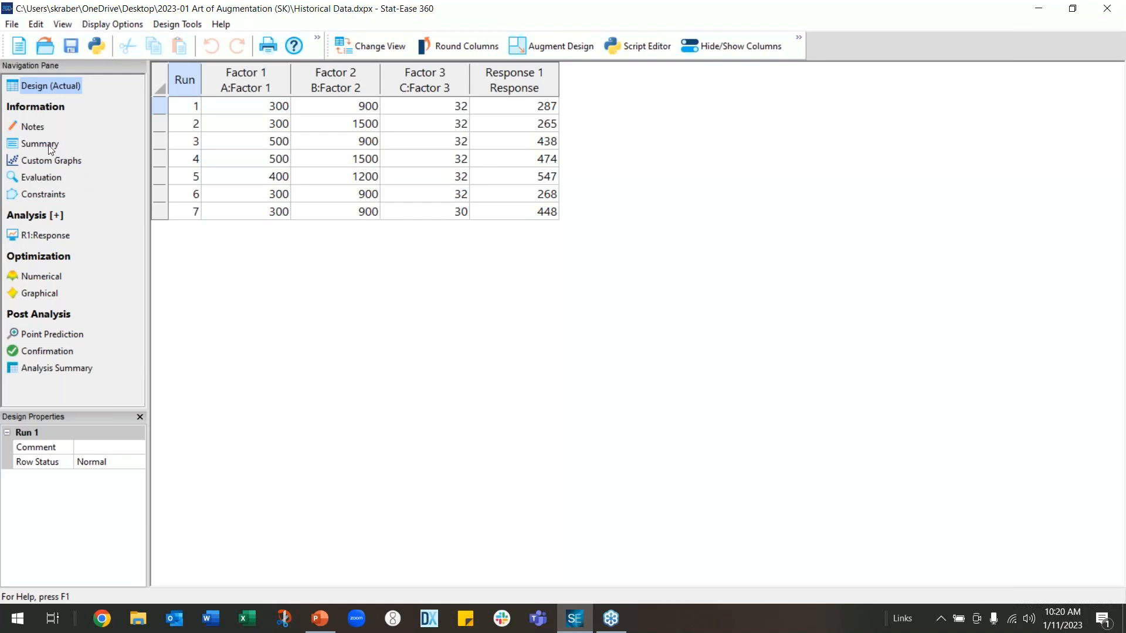
- Evaluate the design for a Quadratic process order and display the evaluation results with the alias matrix
click(53, 184)
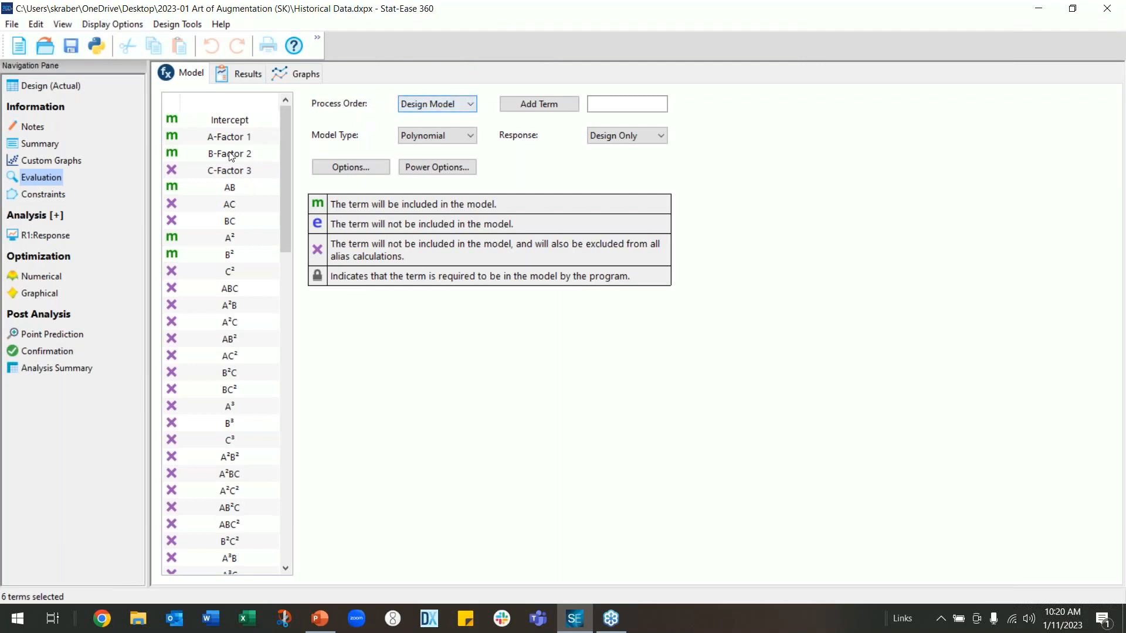
click(470, 107)
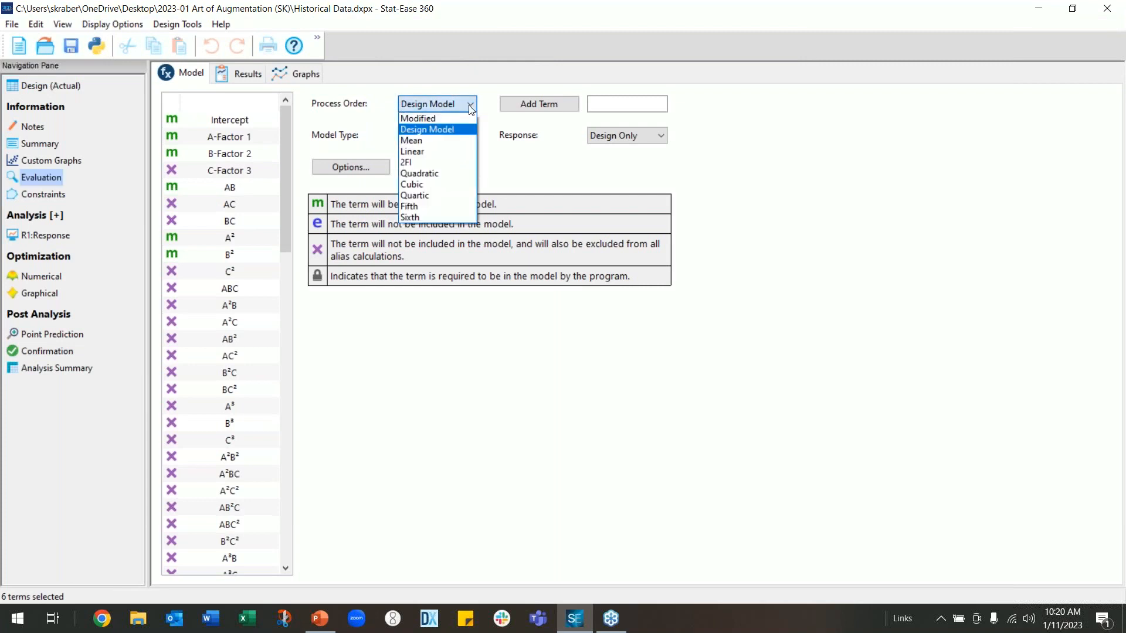
click(465, 174)
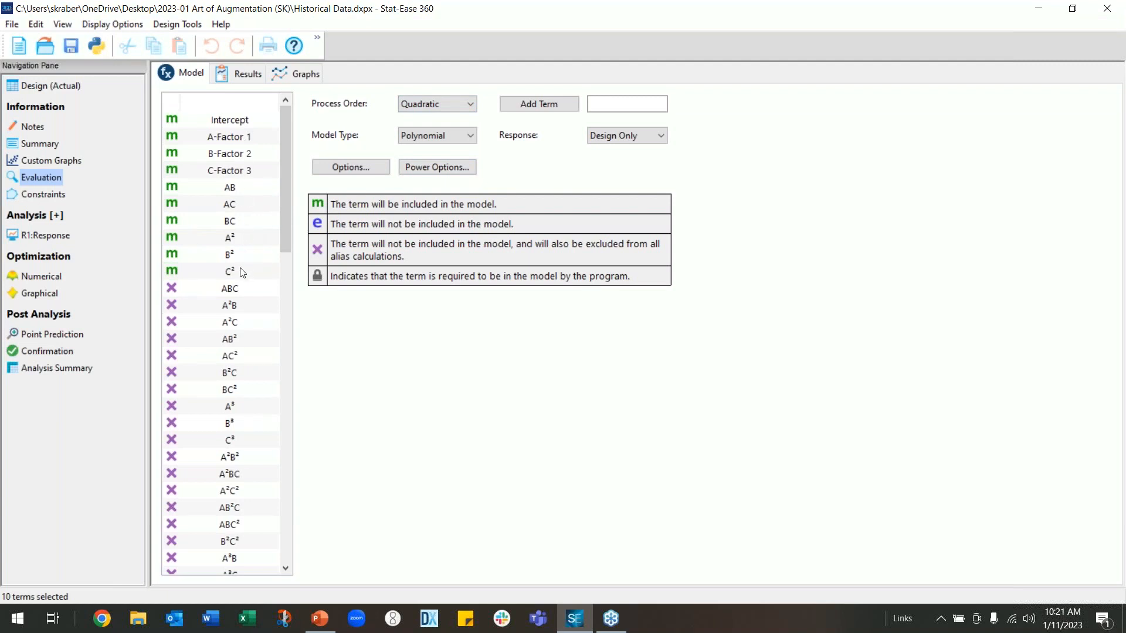
click(243, 73)
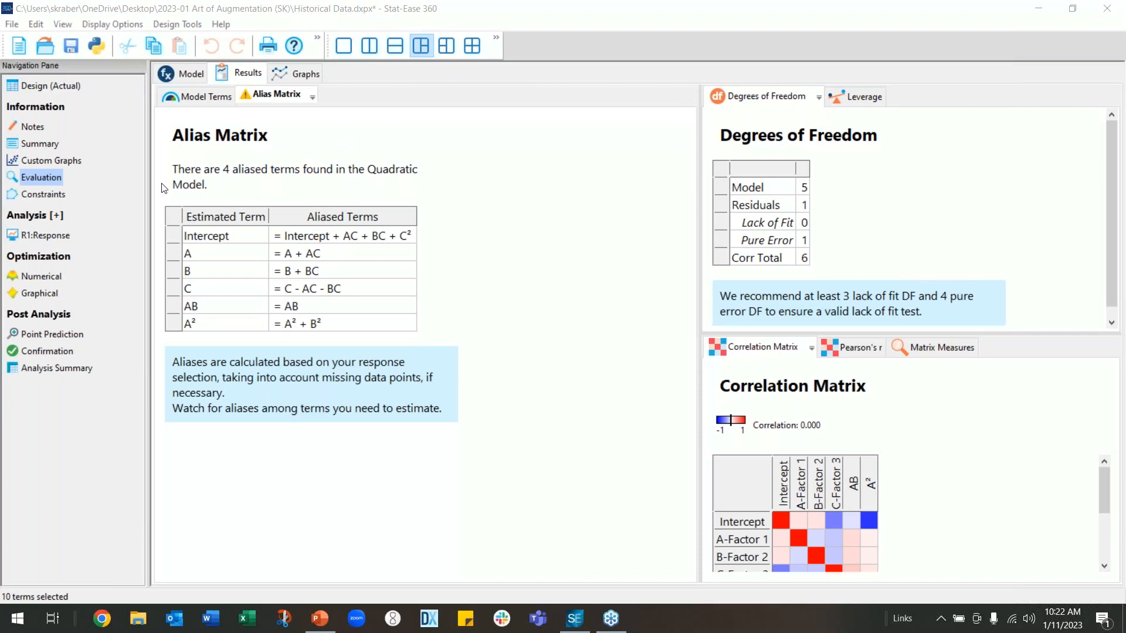
- Create a 3D custom scatterplot of the runs with B:Factor 2 on the Y1 axis and C:Factor 3 on the Z axis
click(65, 161)
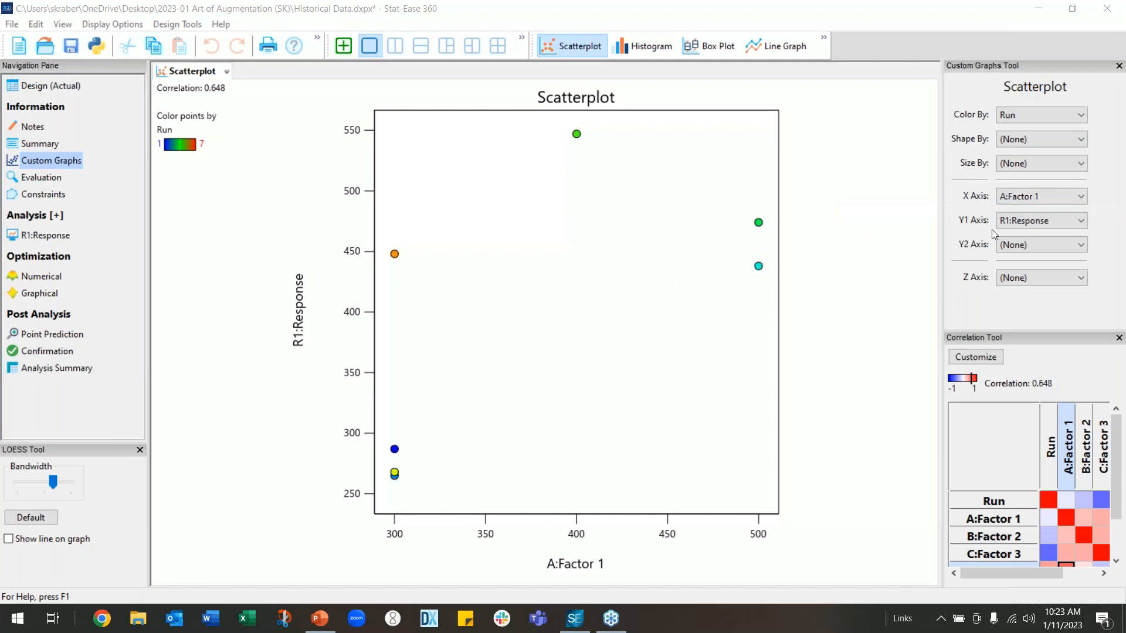
click(1082, 226)
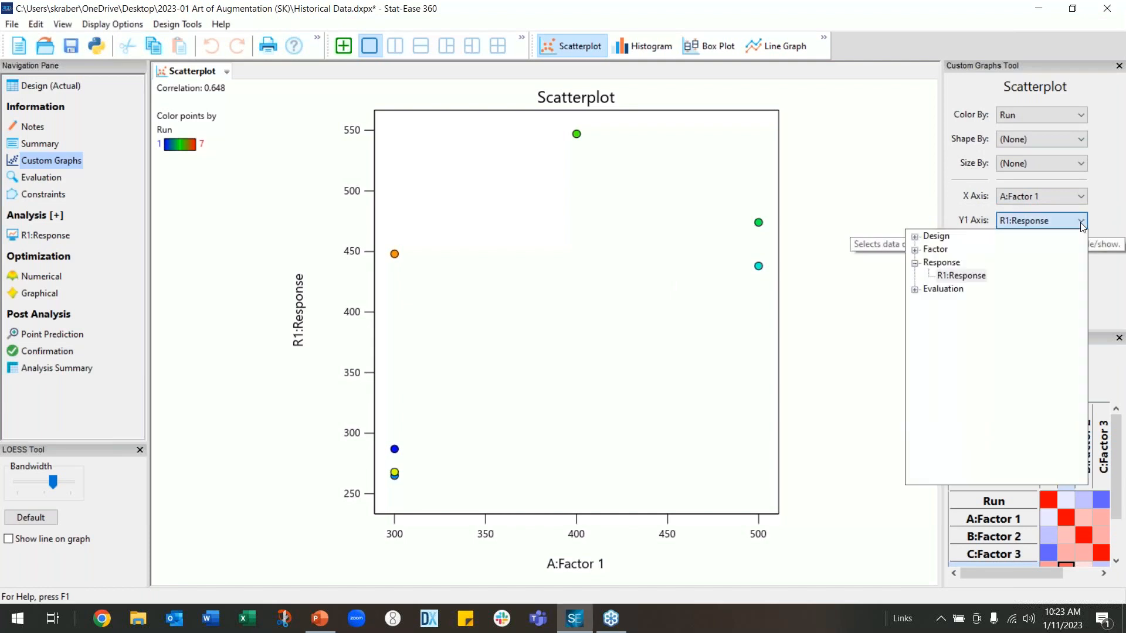
click(916, 251)
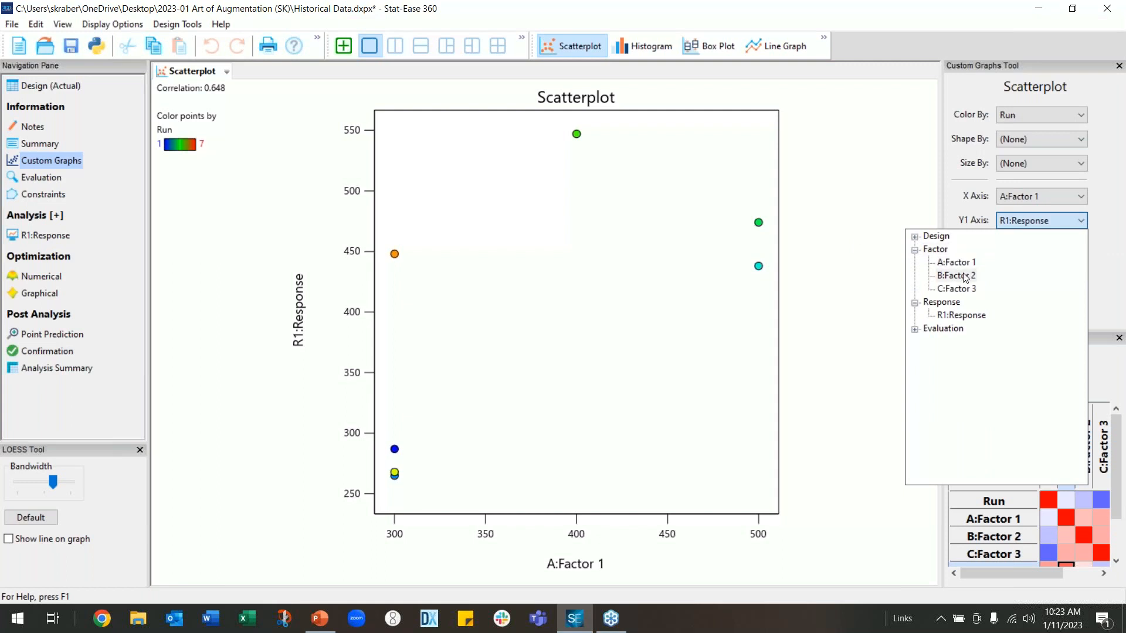
click(957, 276)
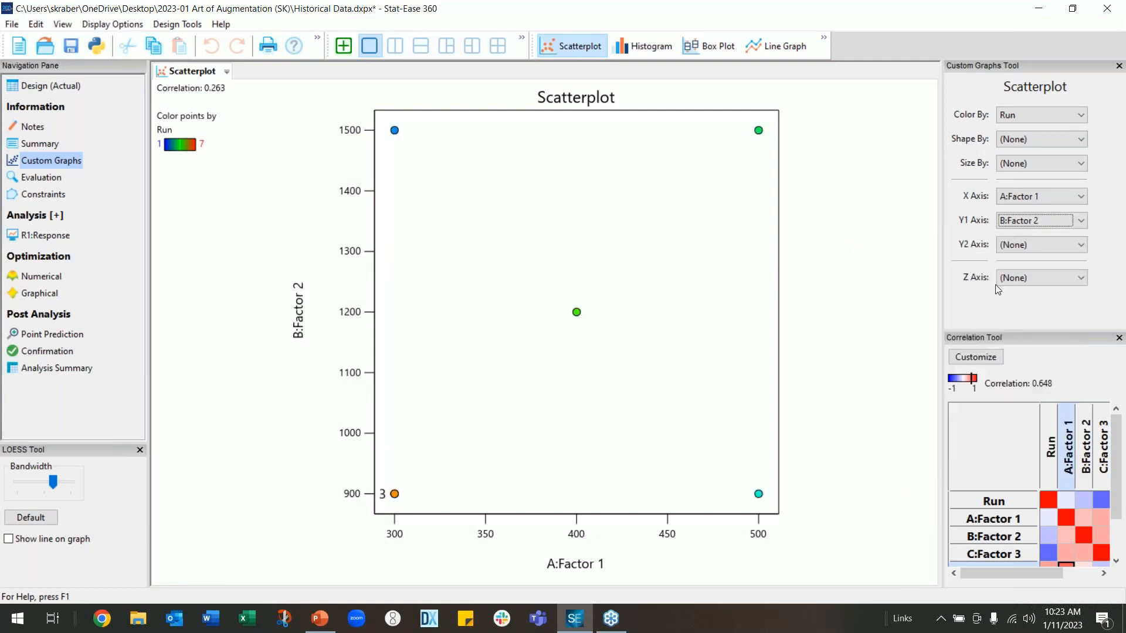
click(1081, 278)
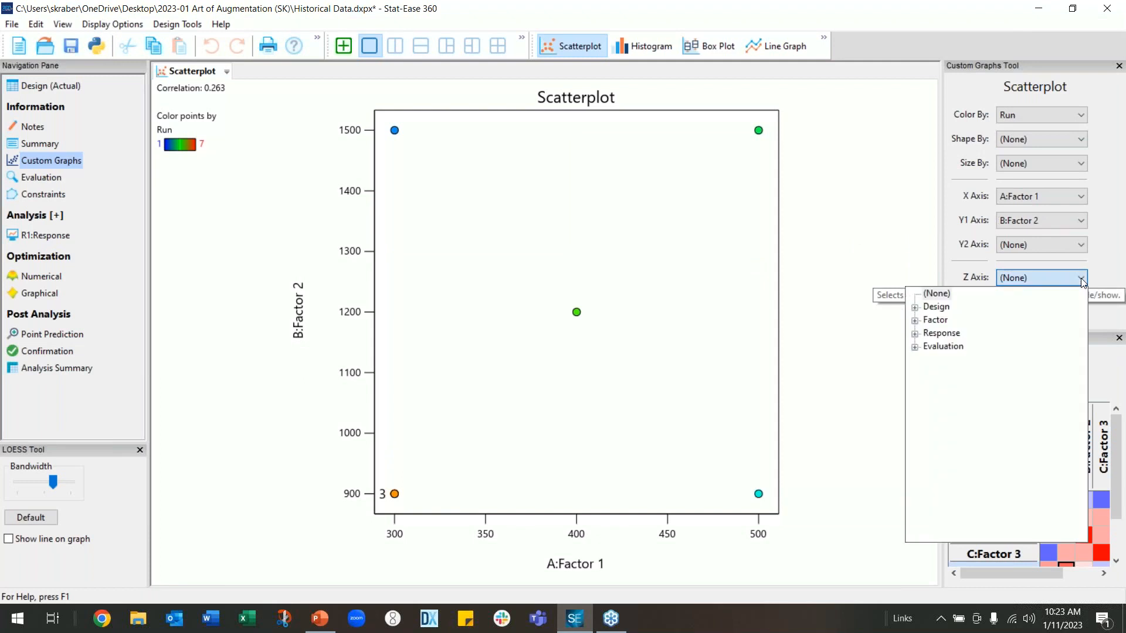
click(916, 321)
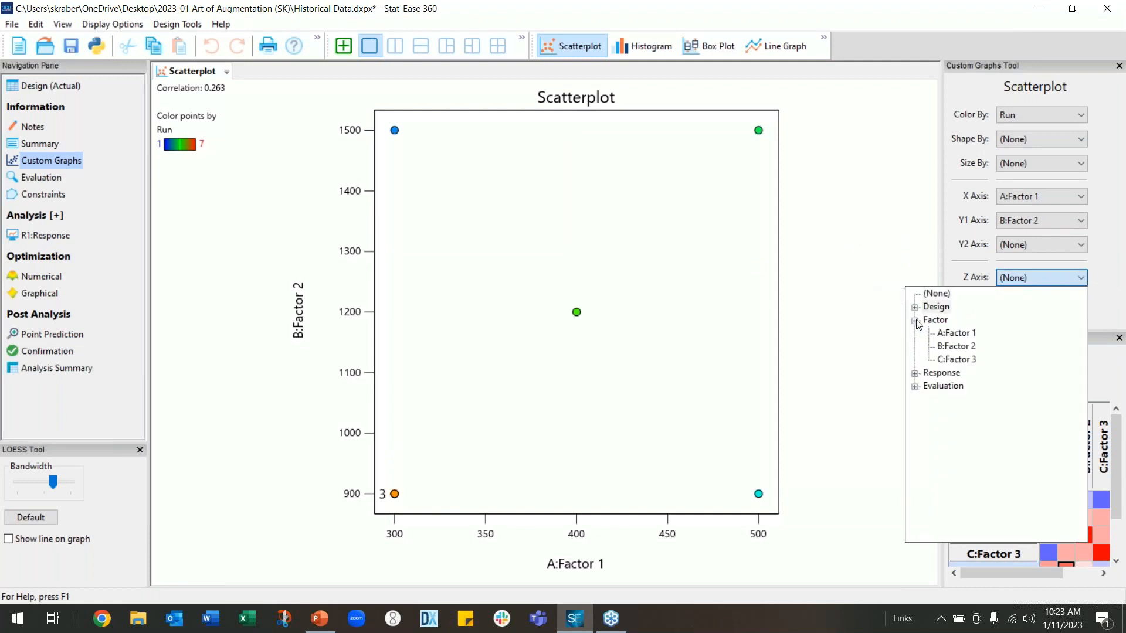
click(957, 359)
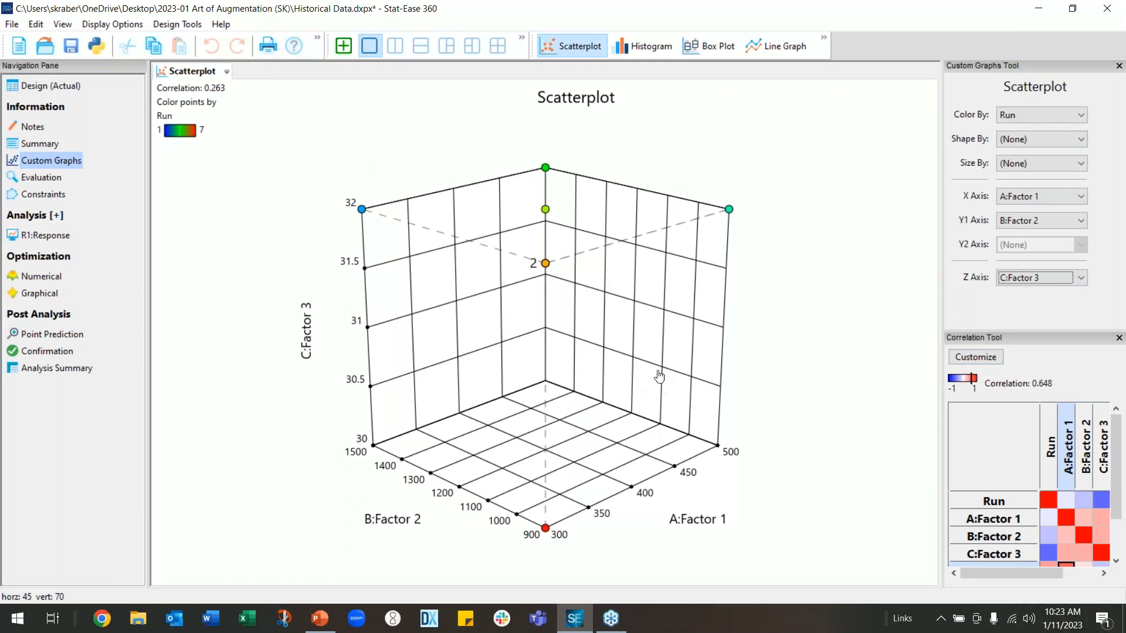
- Set the scatterplot's point colouring to (None) and examine the run locations in the 3D design space from several angles
drag(642, 387, 658, 382)
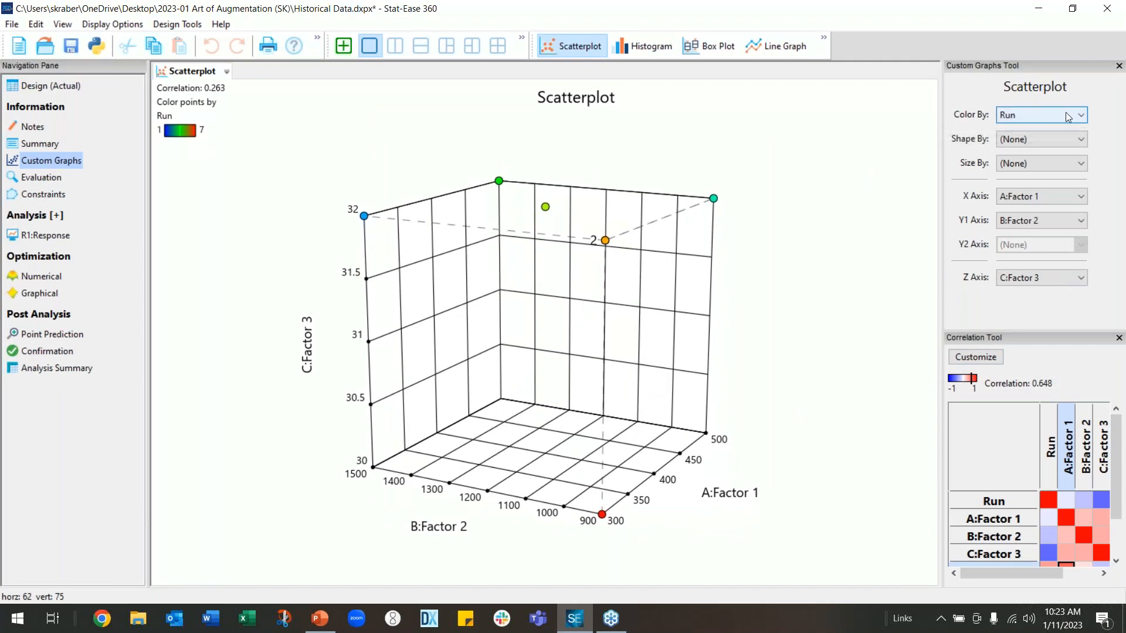
click(1082, 115)
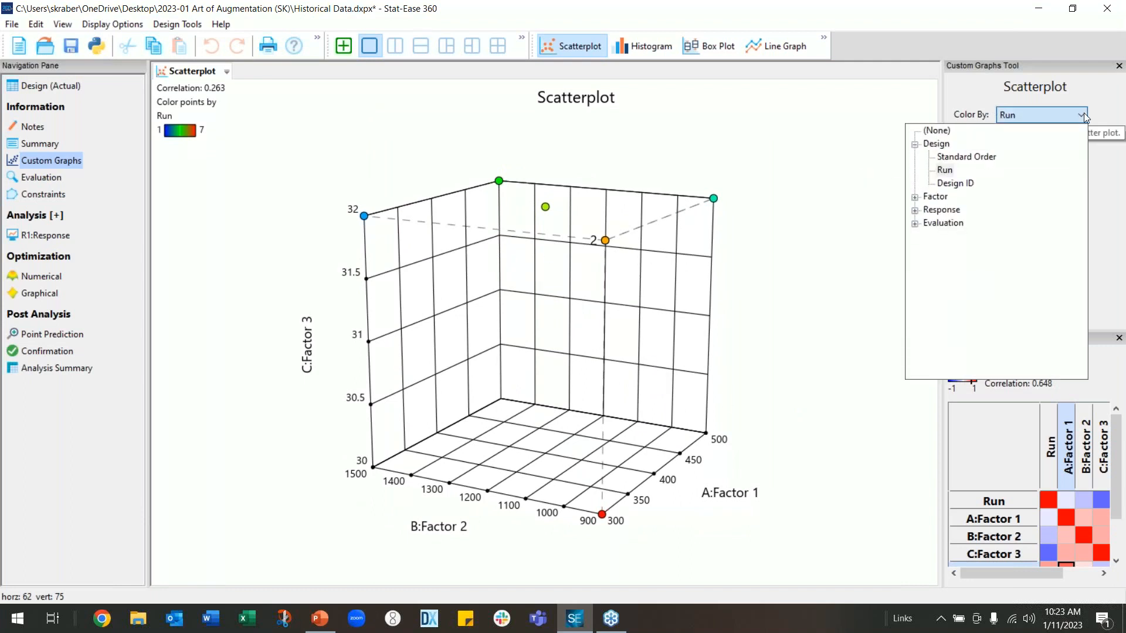
click(937, 131)
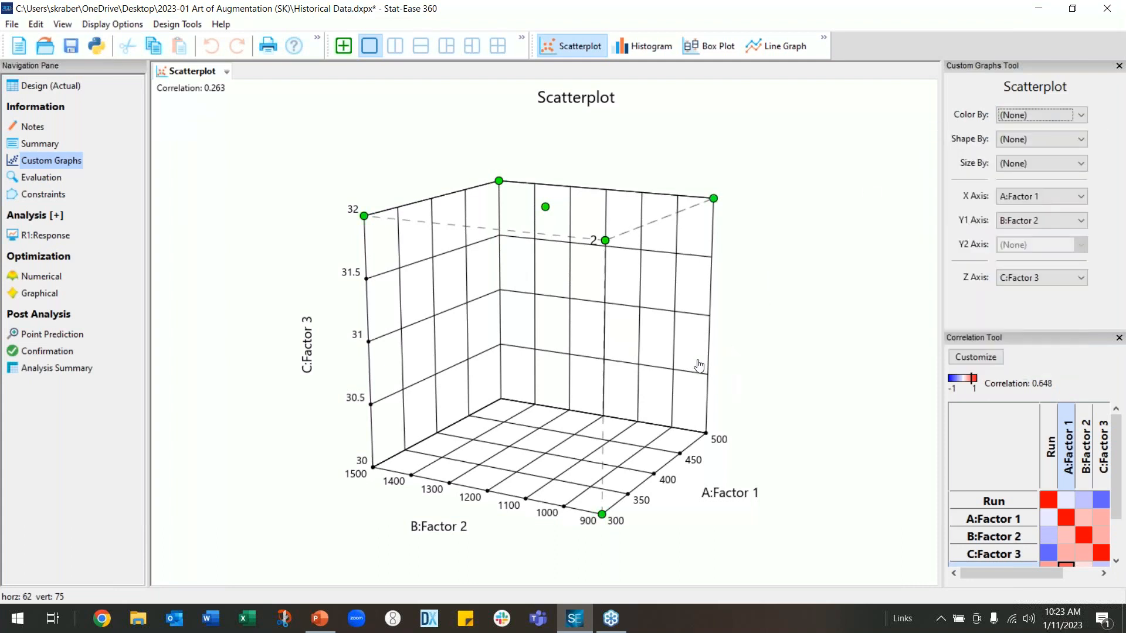
mouse_move(696, 357)
mouse_down()
mouse_move(694, 371)
mouse_move(697, 361)
mouse_up()
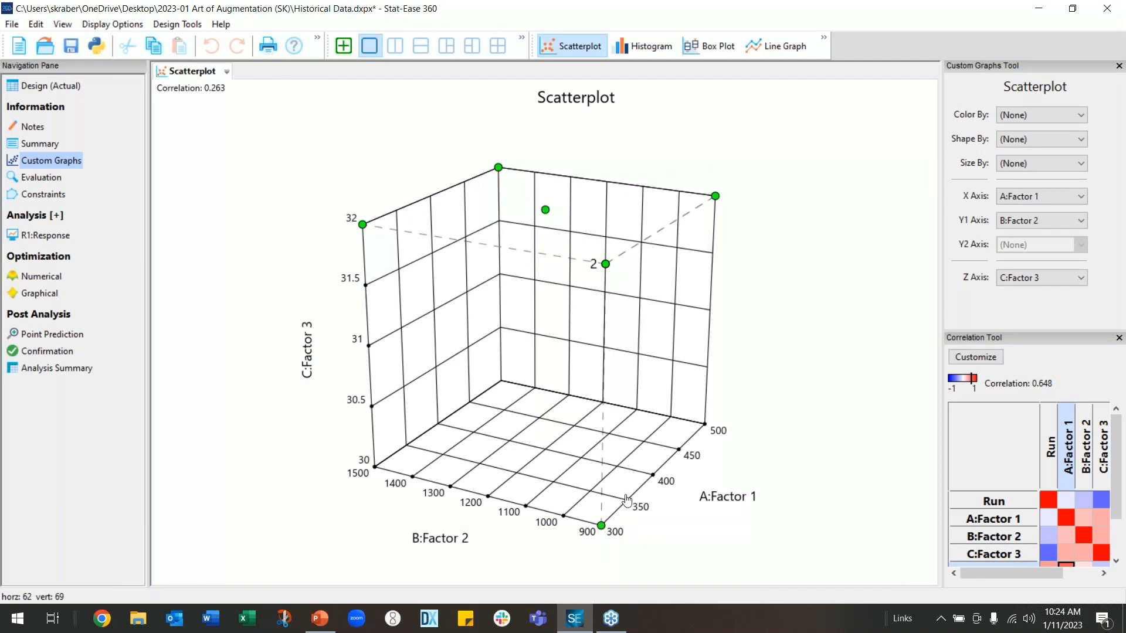
drag(650, 420, 649, 407)
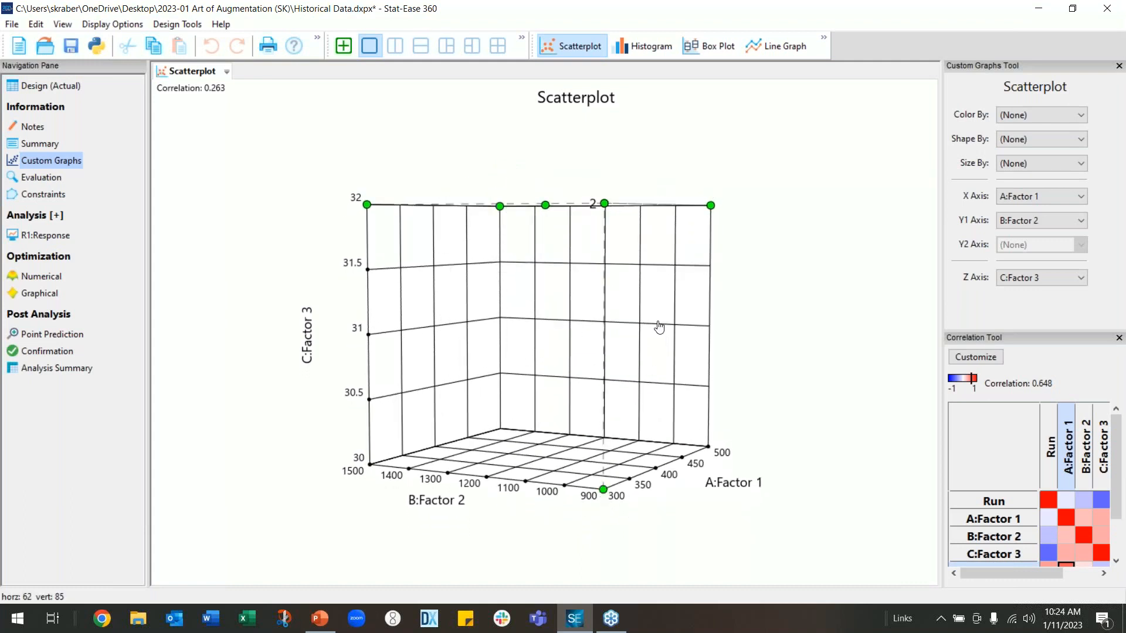
drag(658, 329, 656, 345)
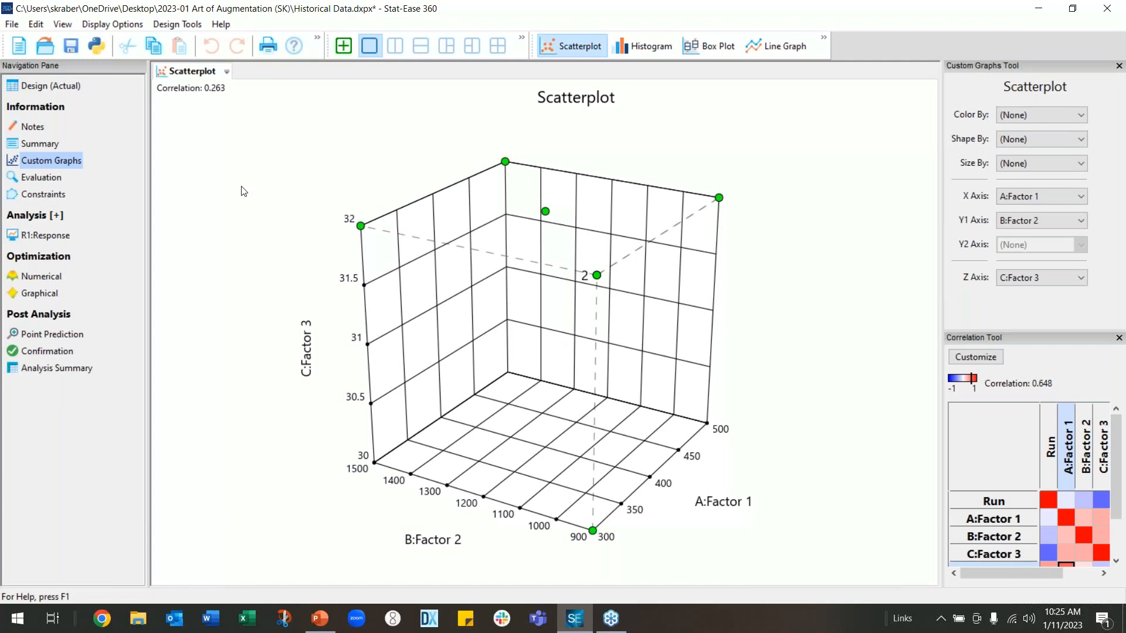
- Display the design evaluation's standard error contour plot and show the Factors Tool beside it
click(53, 235)
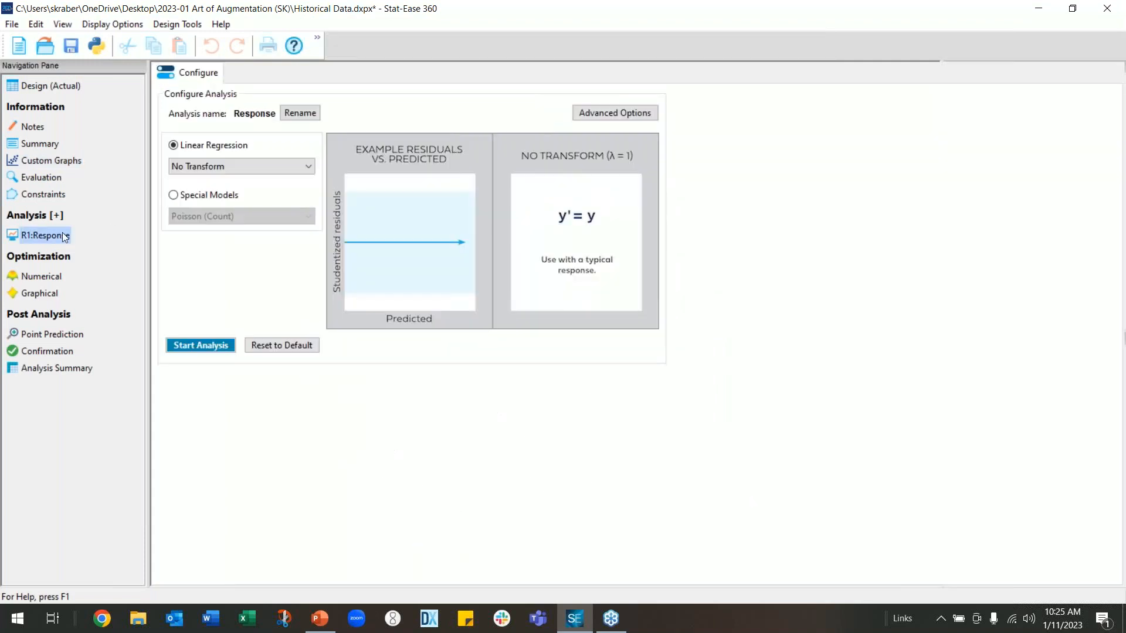
click(47, 181)
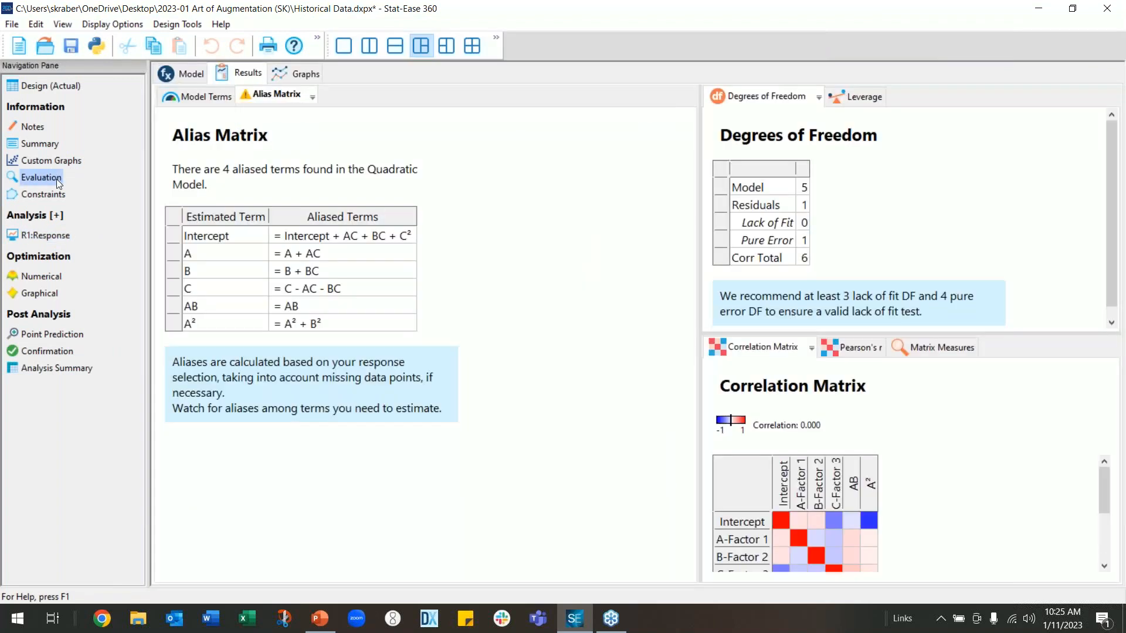
click(312, 72)
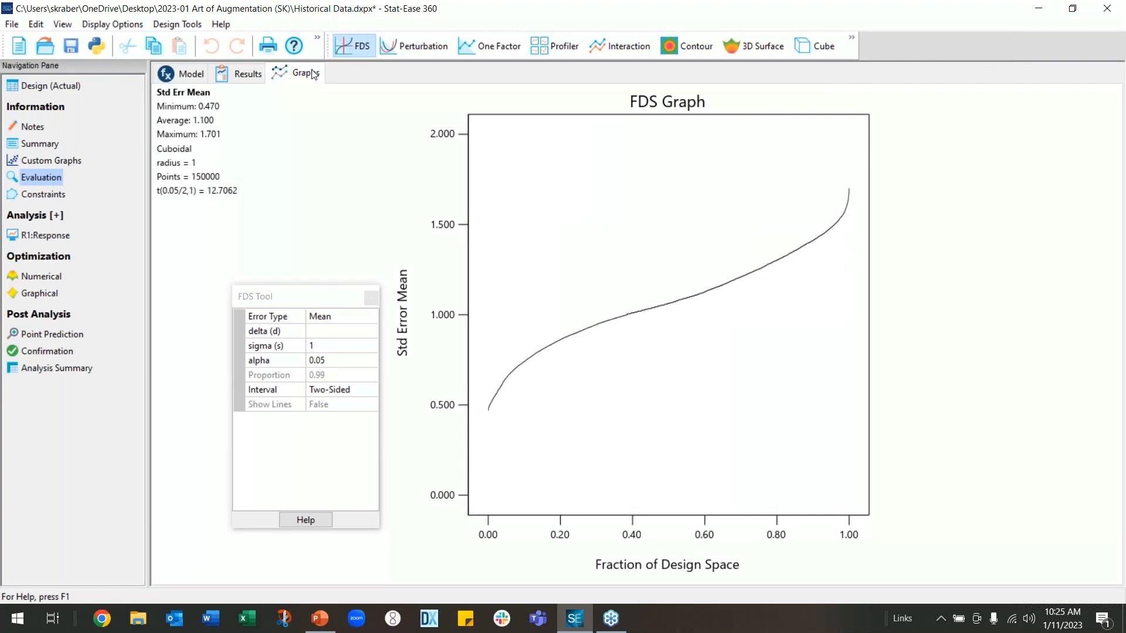
click(695, 47)
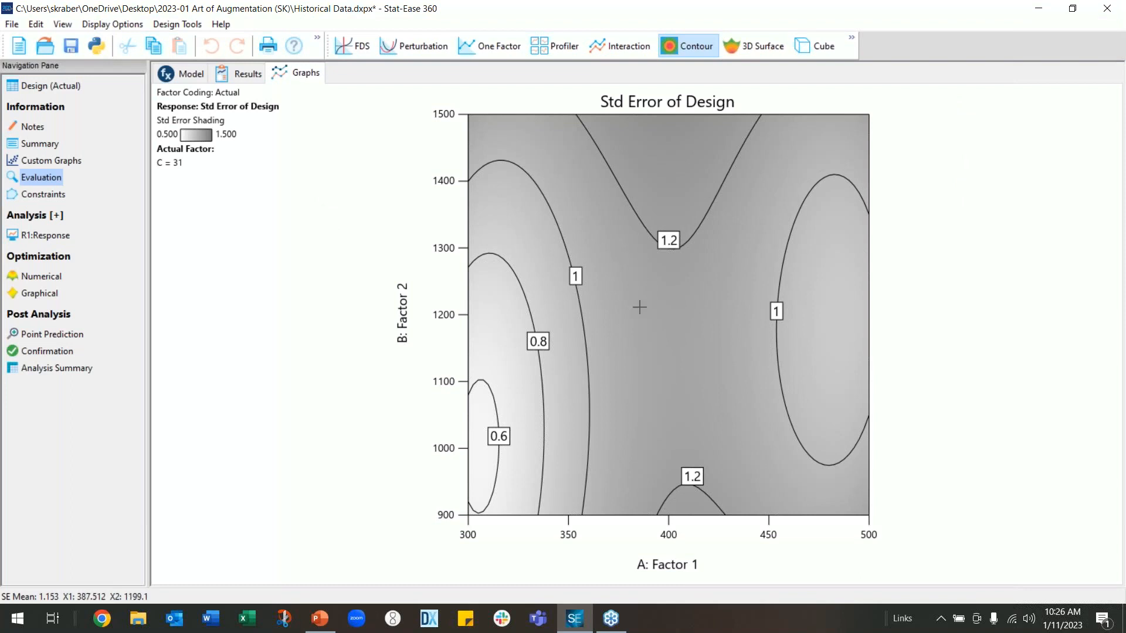
click(61, 25)
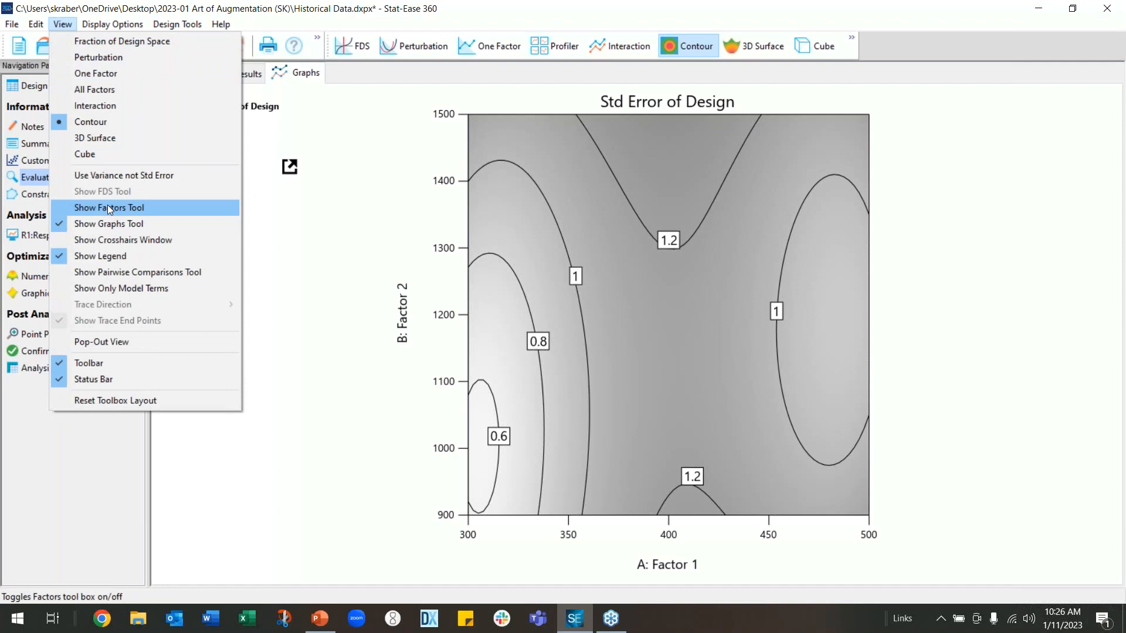
click(153, 208)
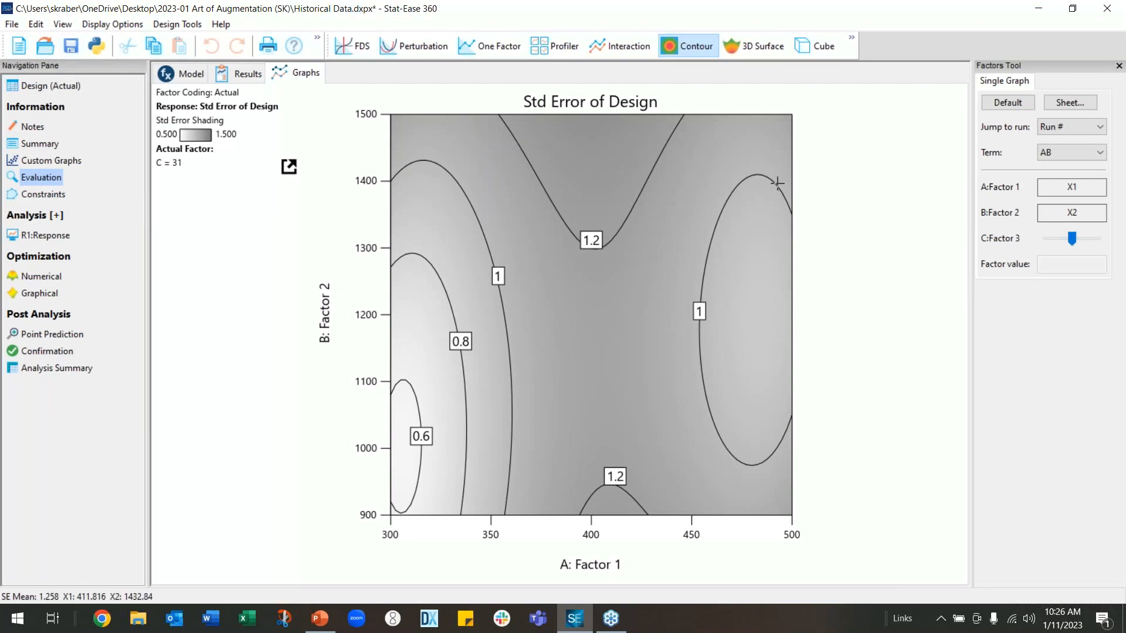
- View the standard error as a 3D surface and compare it with C:Factor 3 at 32, 30 and 31
click(756, 48)
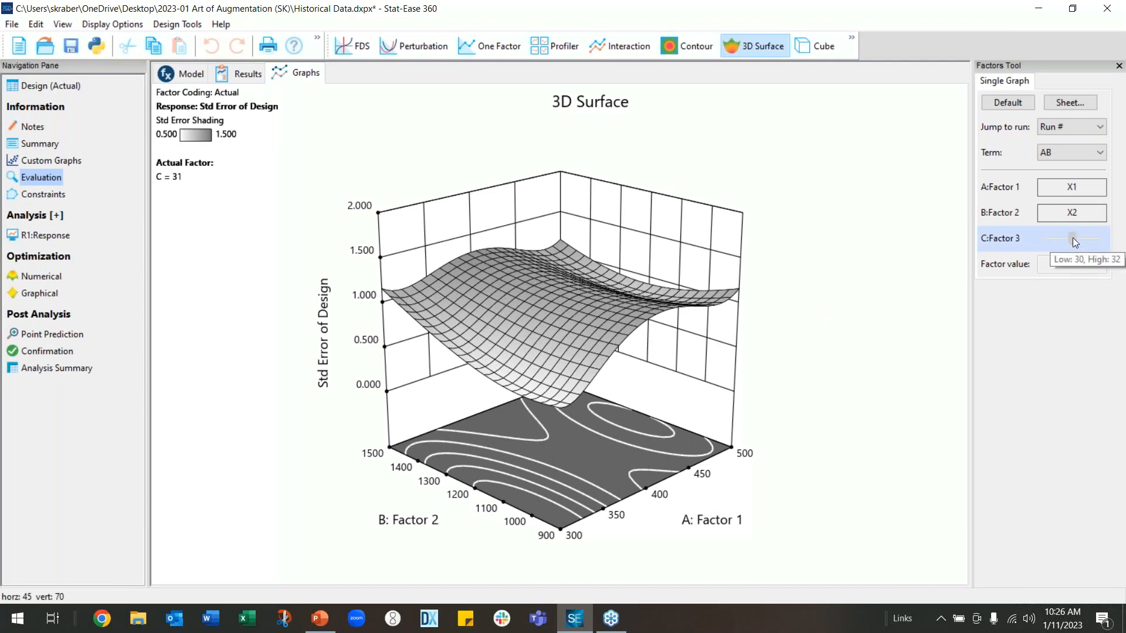
drag(1075, 238, 1108, 241)
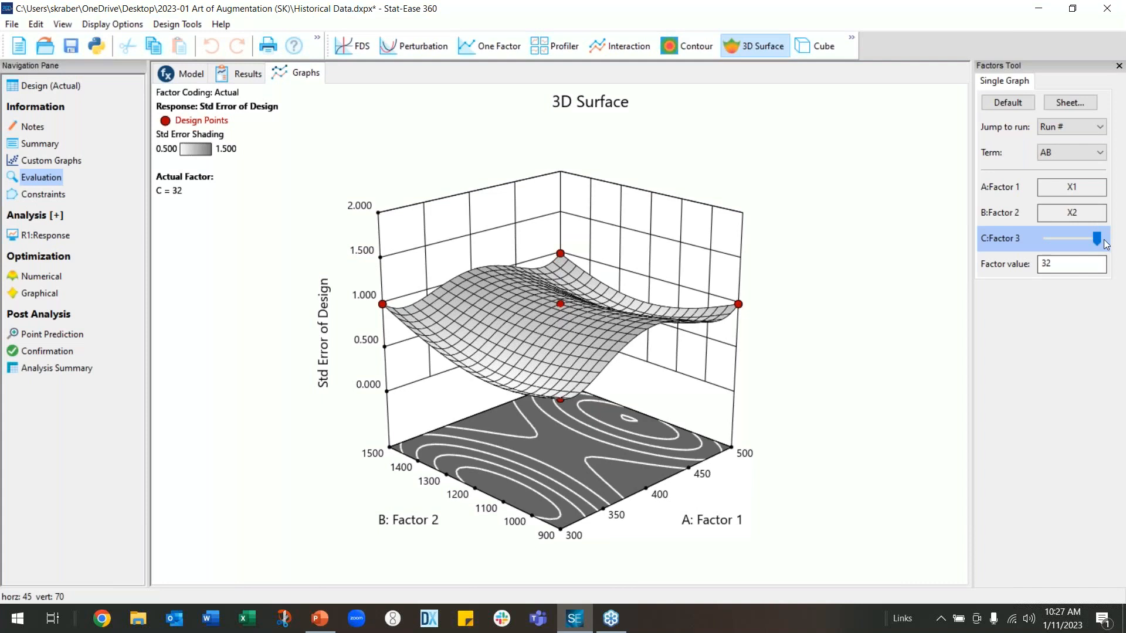
drag(1082, 239, 1027, 248)
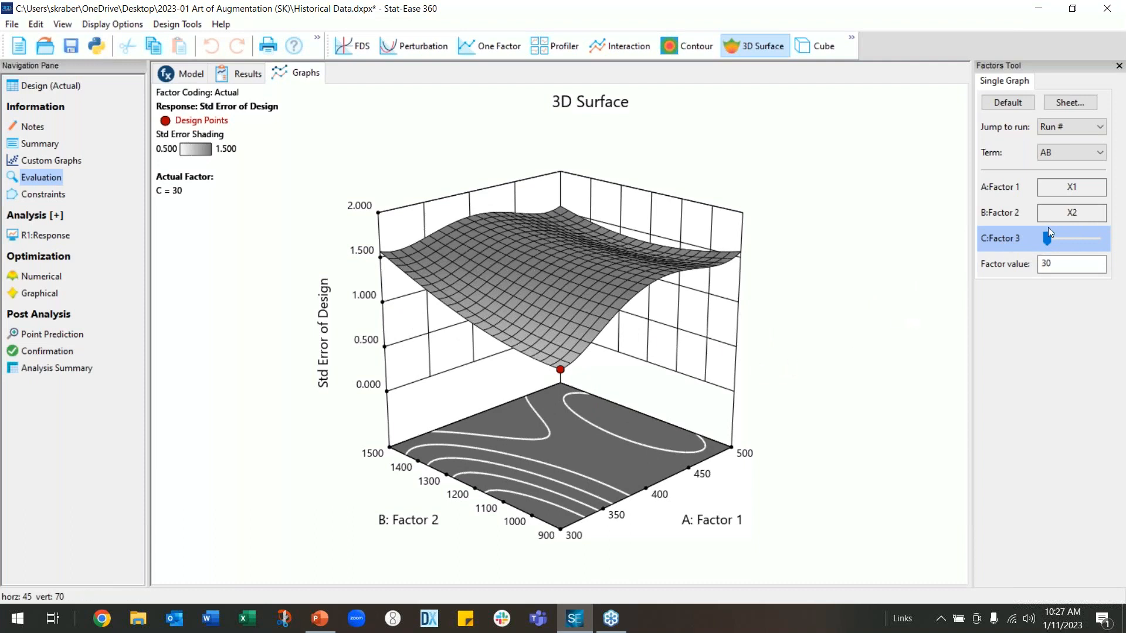
drag(1047, 238, 1075, 246)
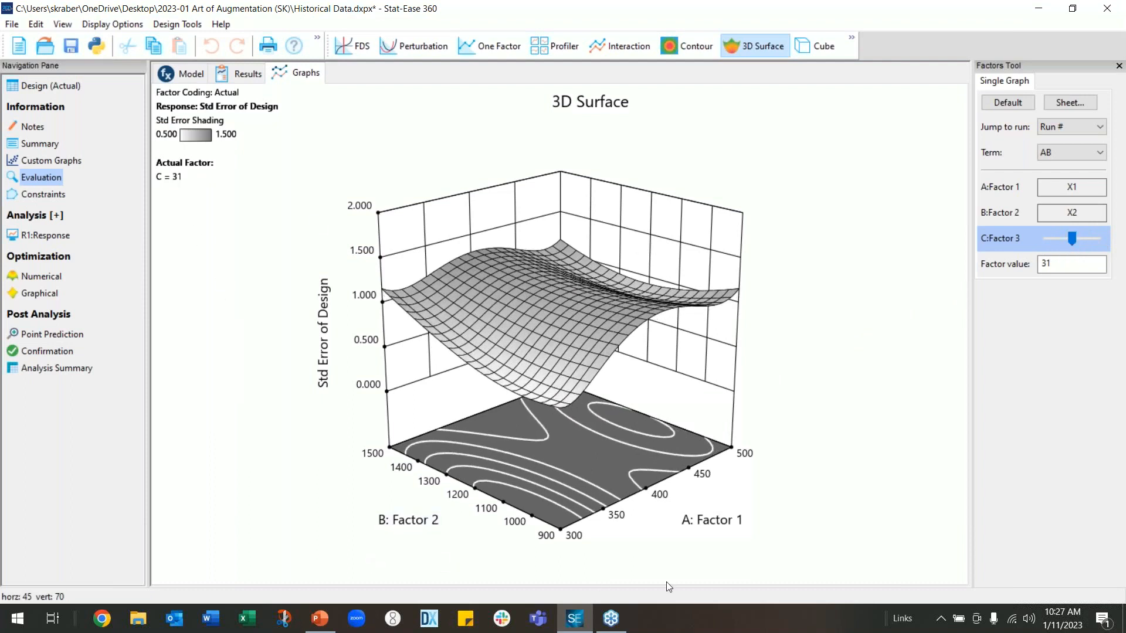
- Switch to the PowerPoint slide show and advance to slide 16 on augmenting the design to a specific model
key(alt+Tab)
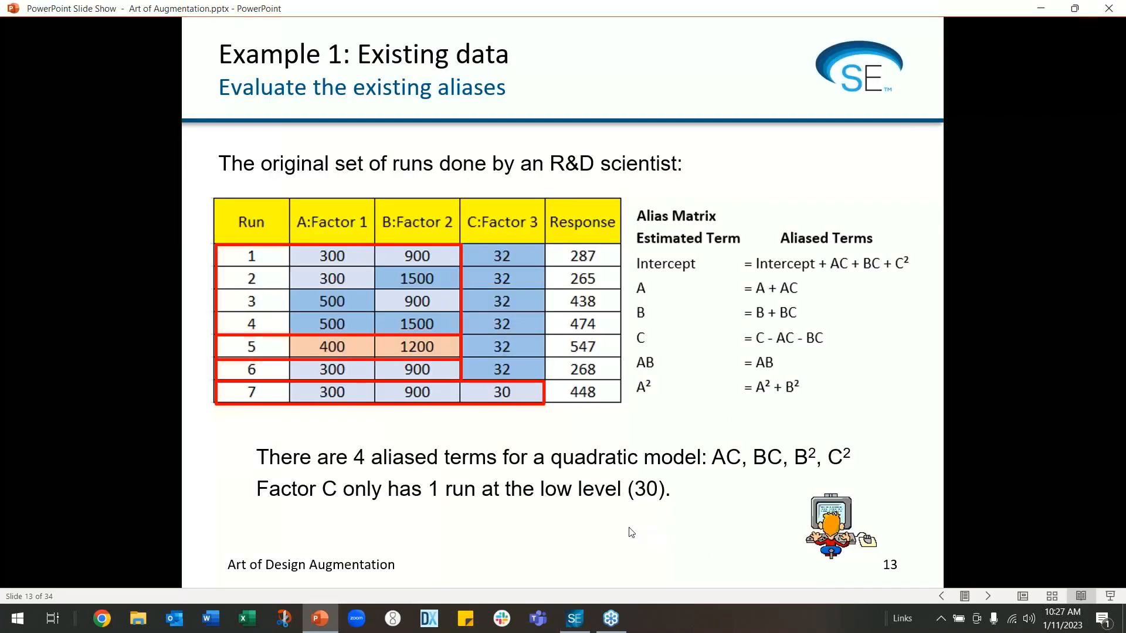
click(651, 544)
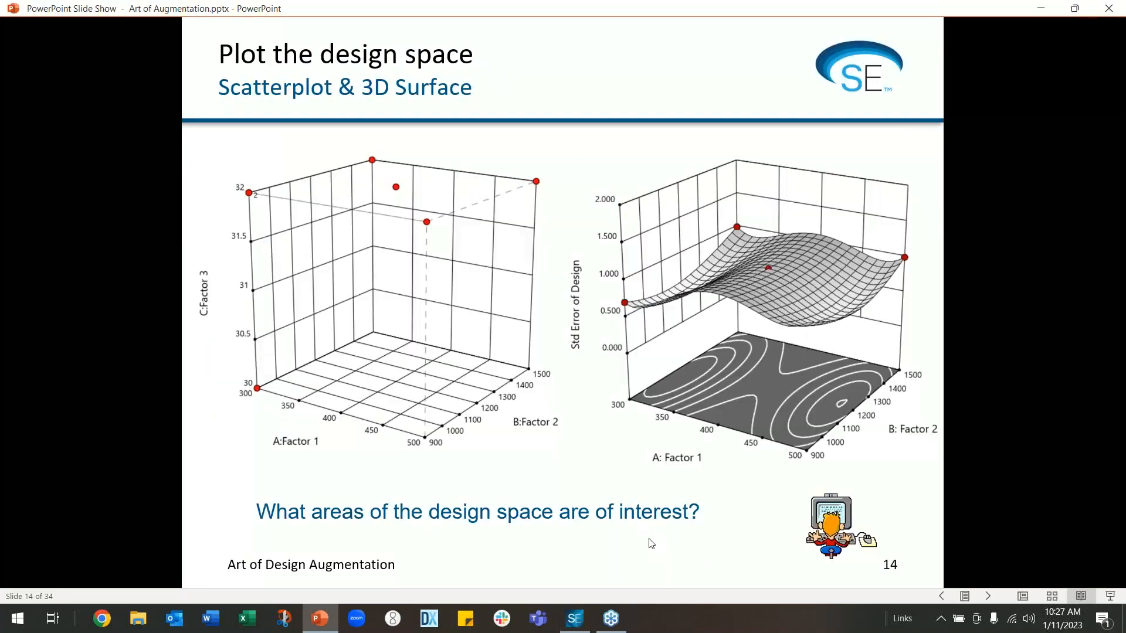
click(652, 544)
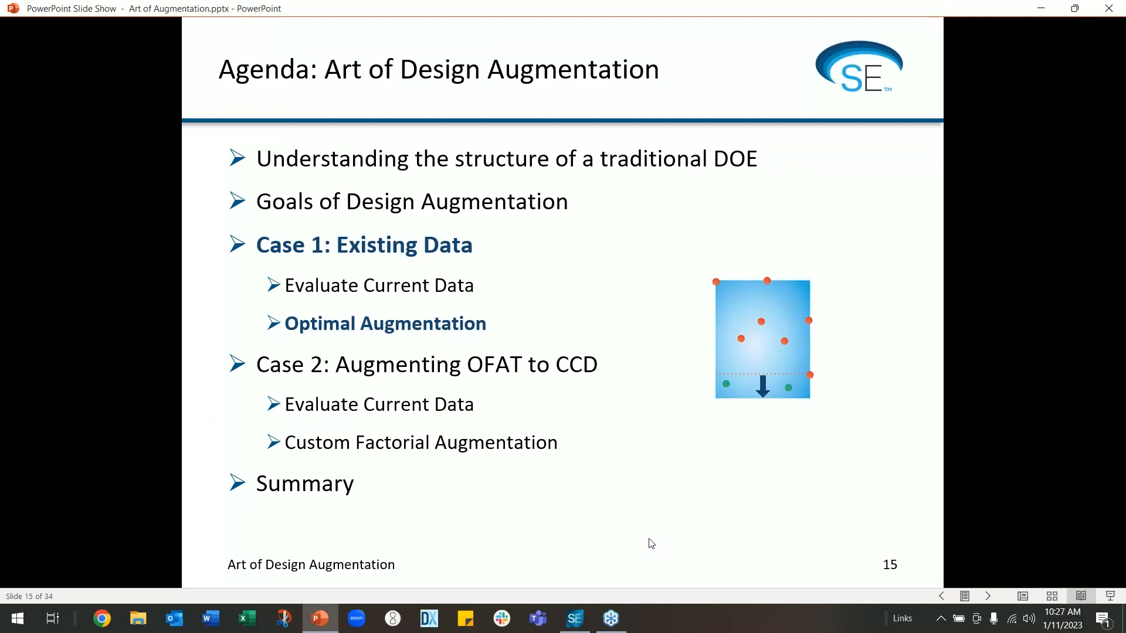
click(651, 544)
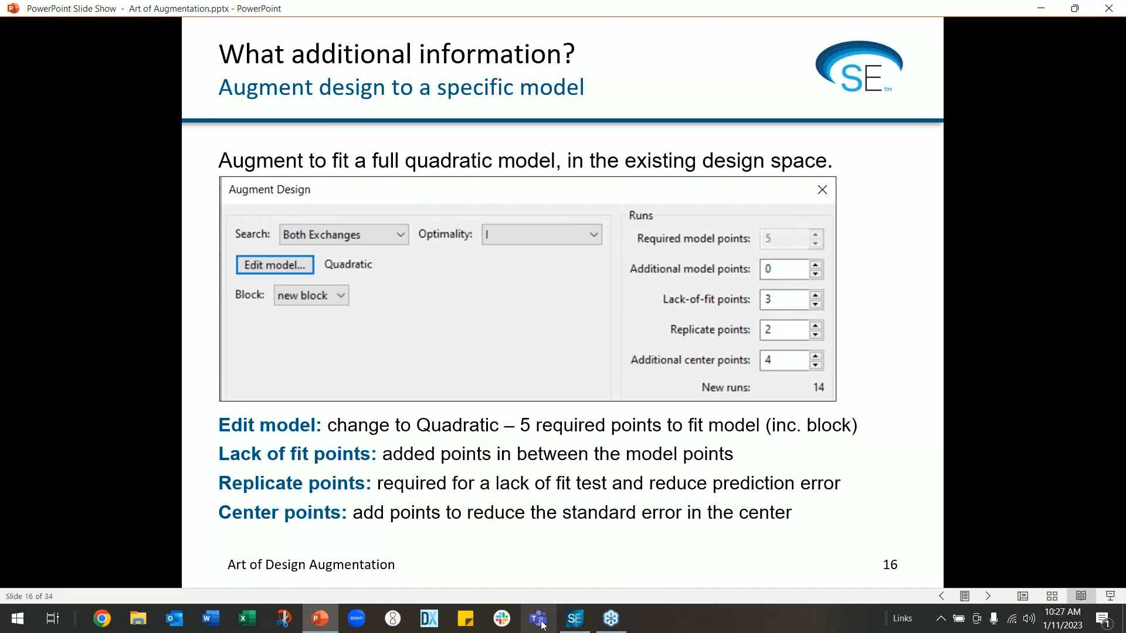
- Switch to Stat-Ease 360 and start augmenting the historical design with additional runs using the Augment method
click(575, 628)
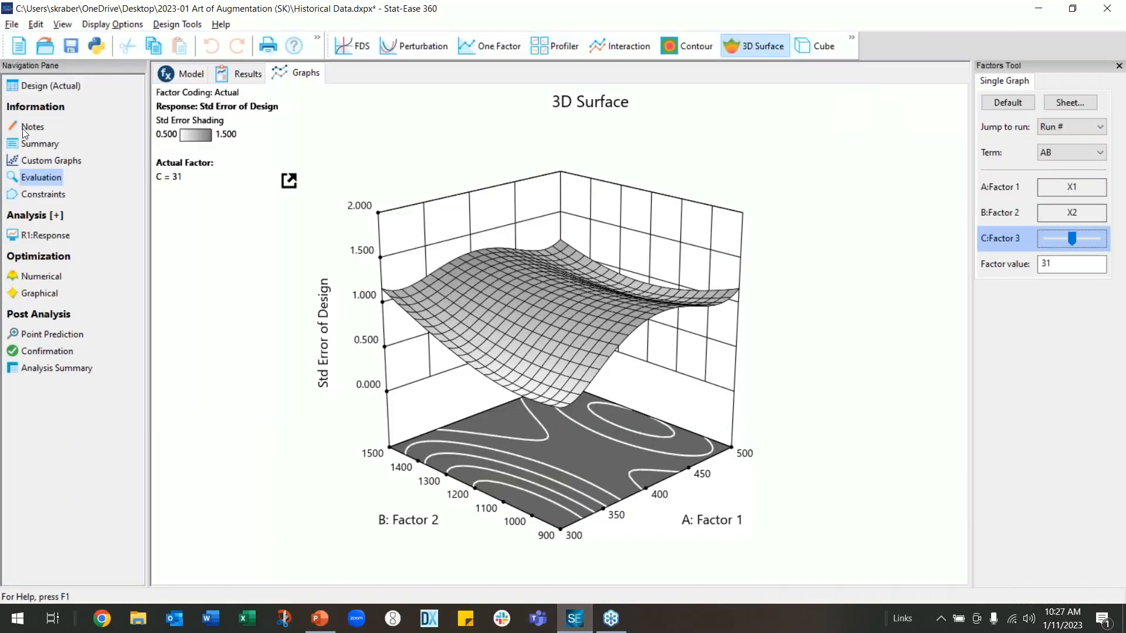
click(49, 88)
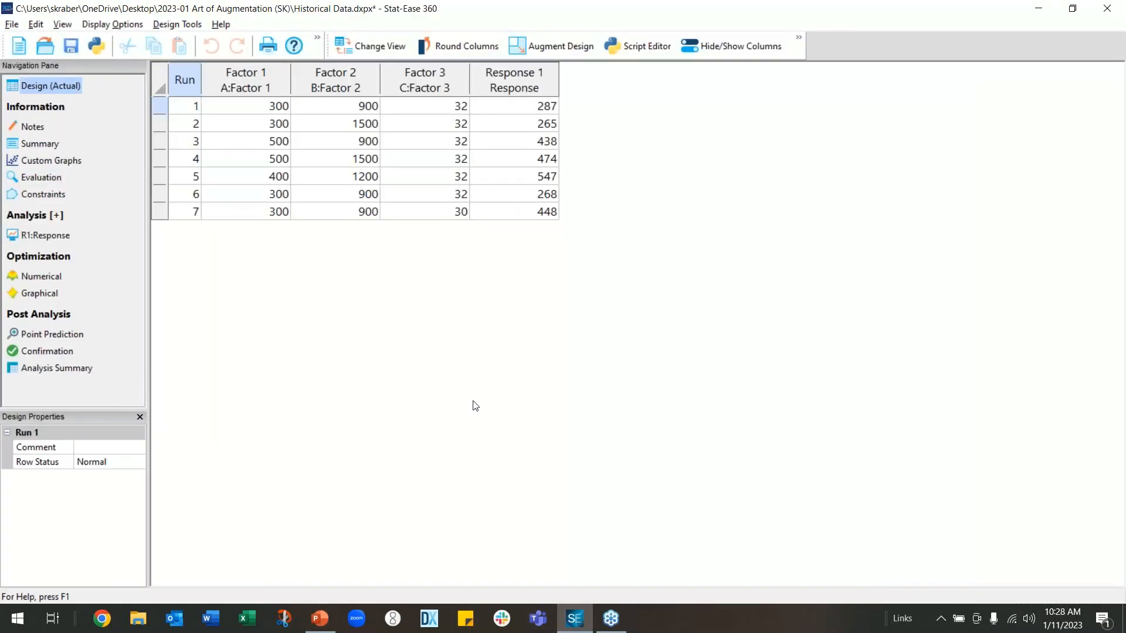
click(574, 56)
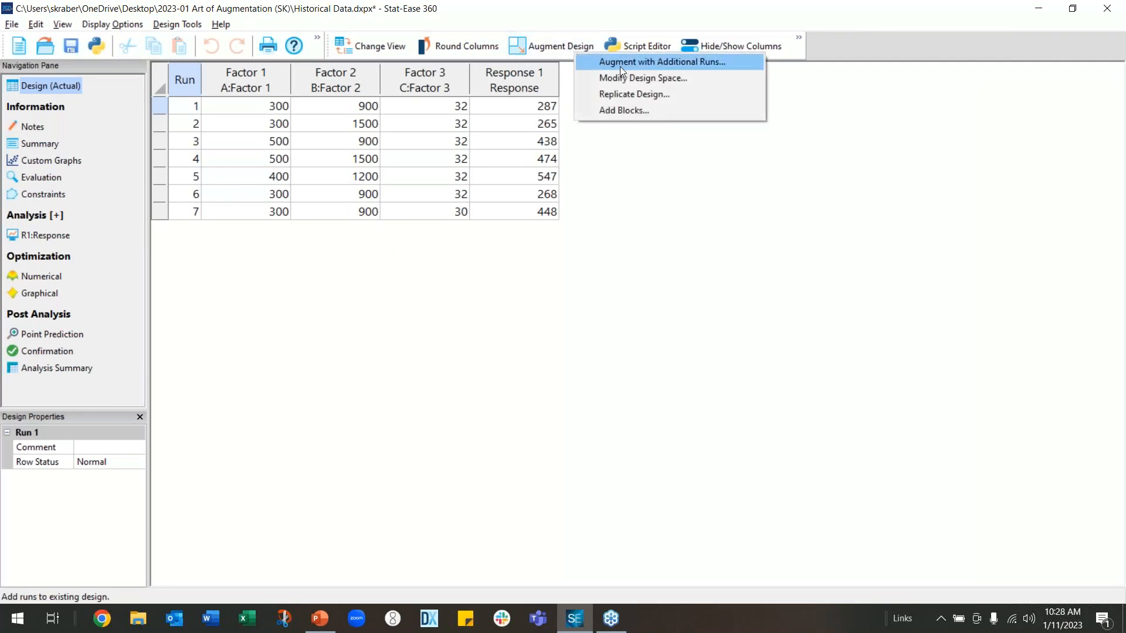
click(650, 64)
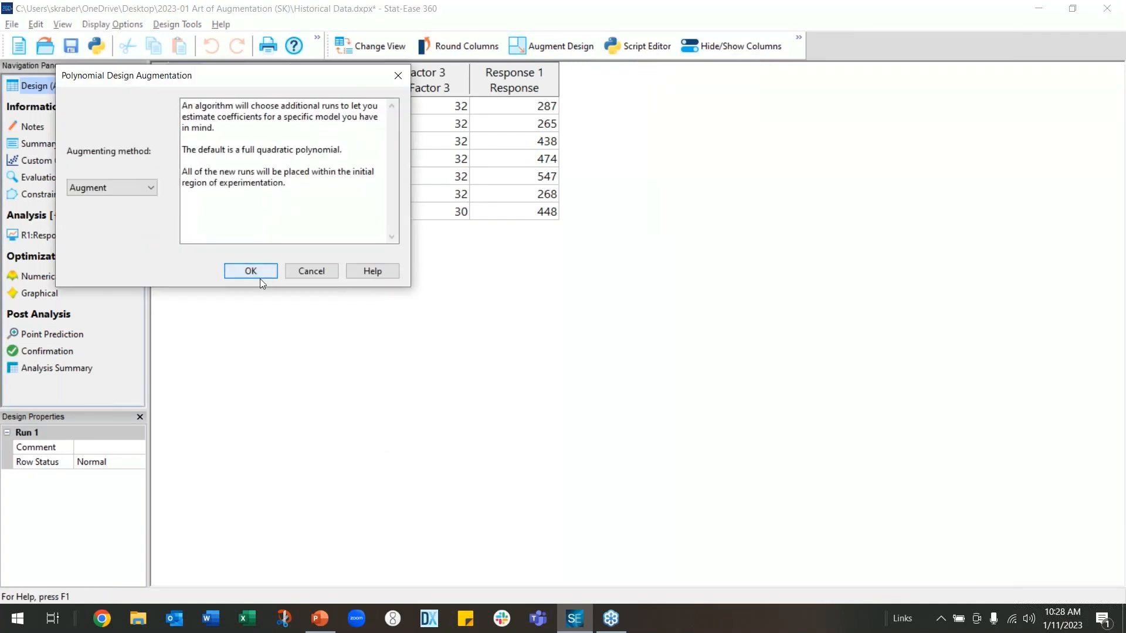
click(245, 273)
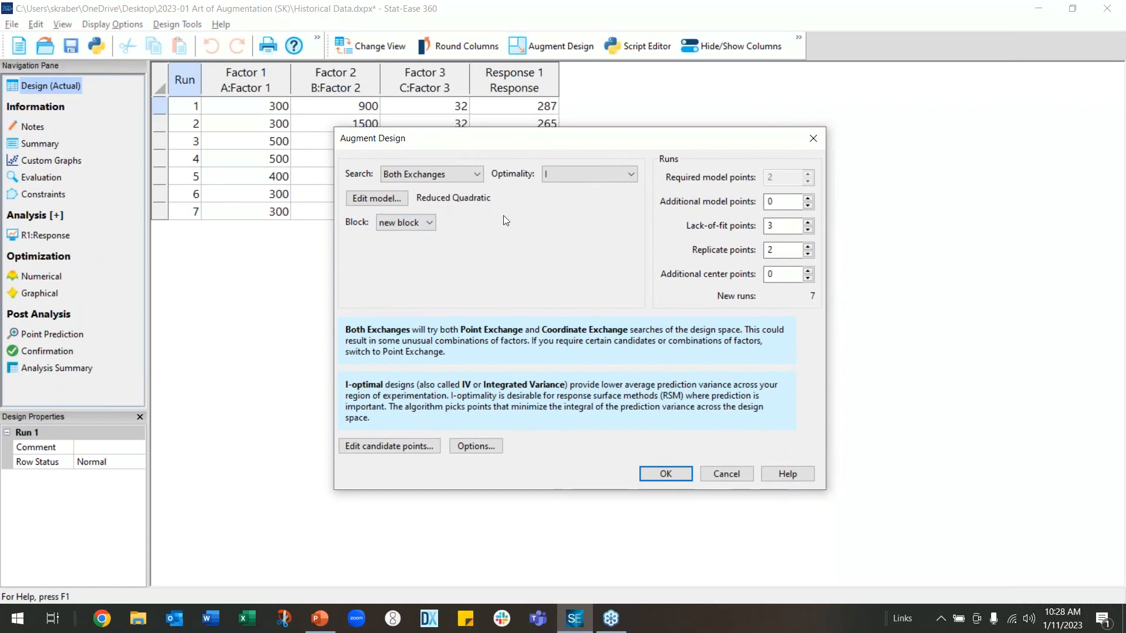
- Change the augmentation's base model to a full Quadratic process order
click(378, 199)
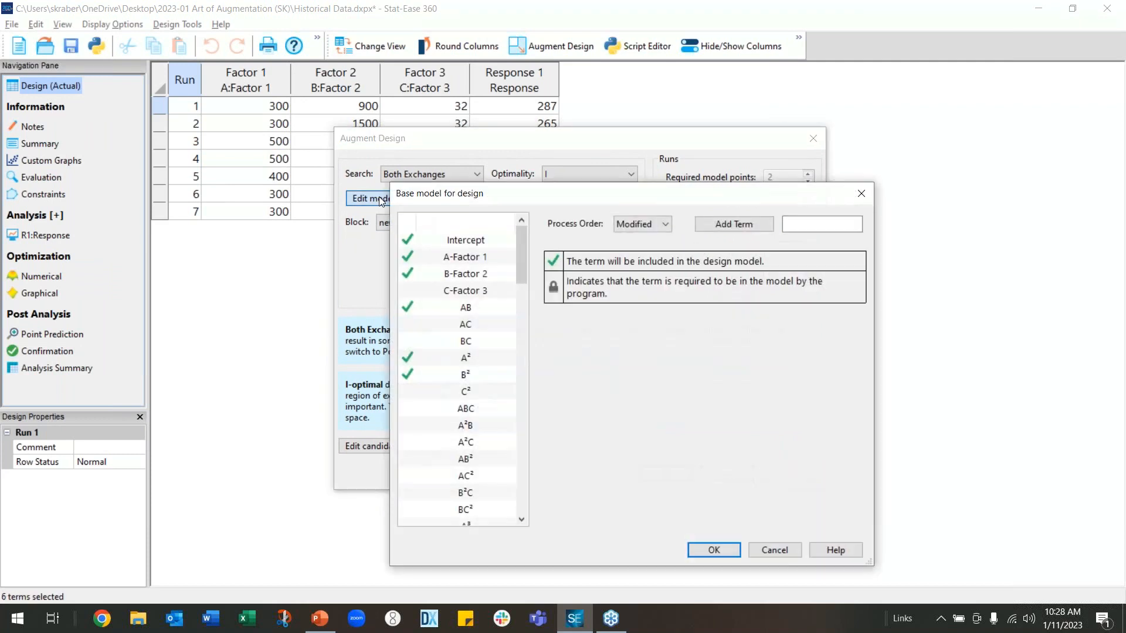
click(667, 228)
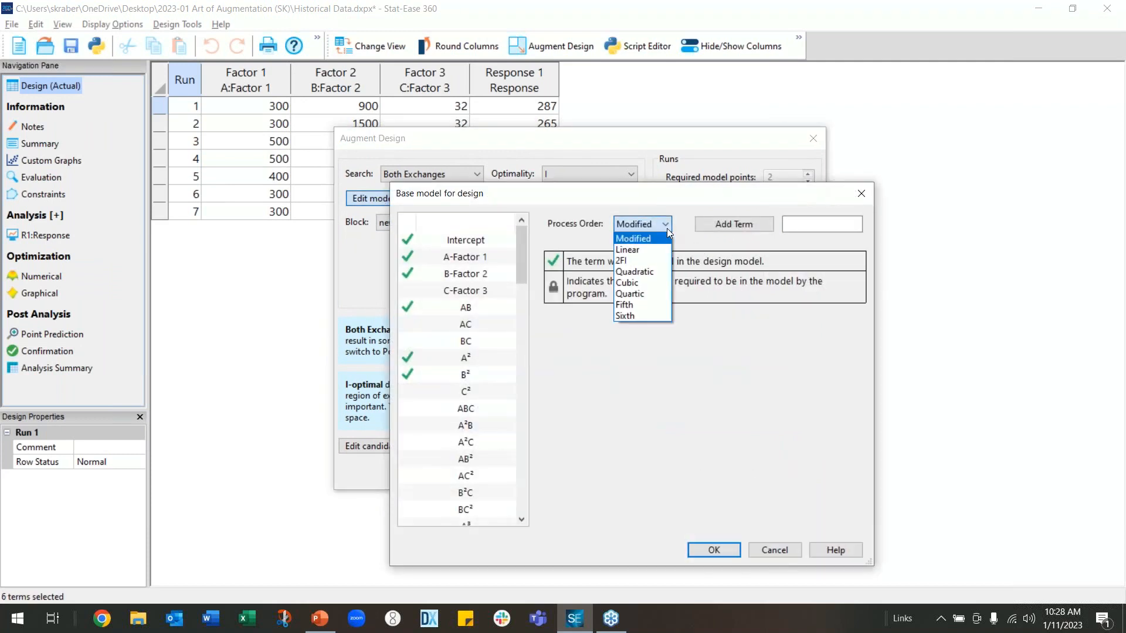
click(665, 272)
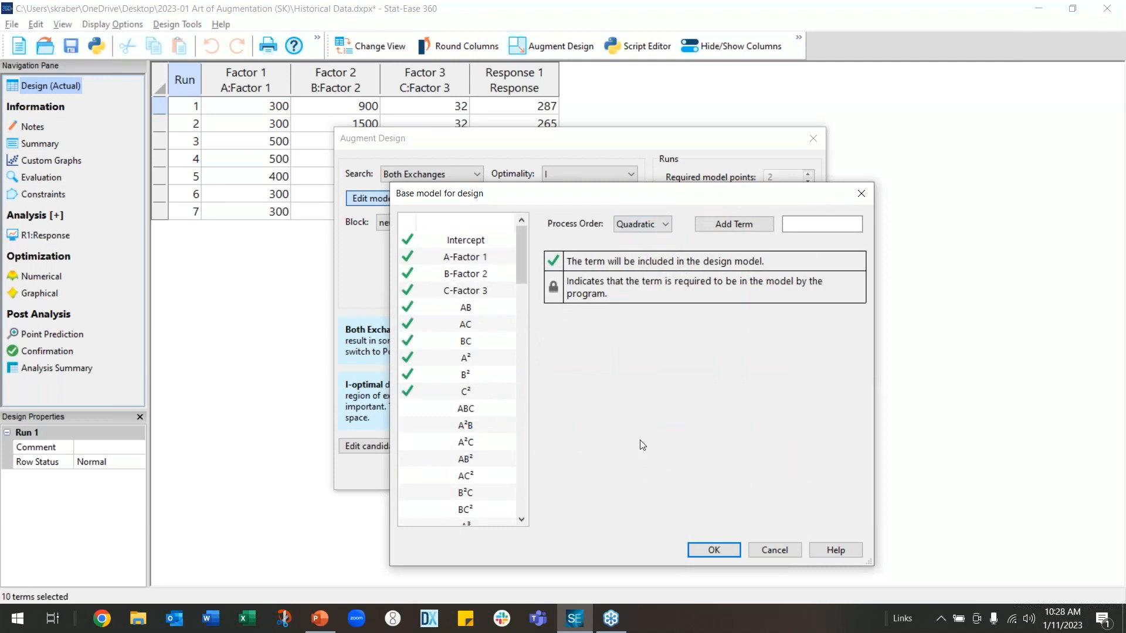
click(714, 549)
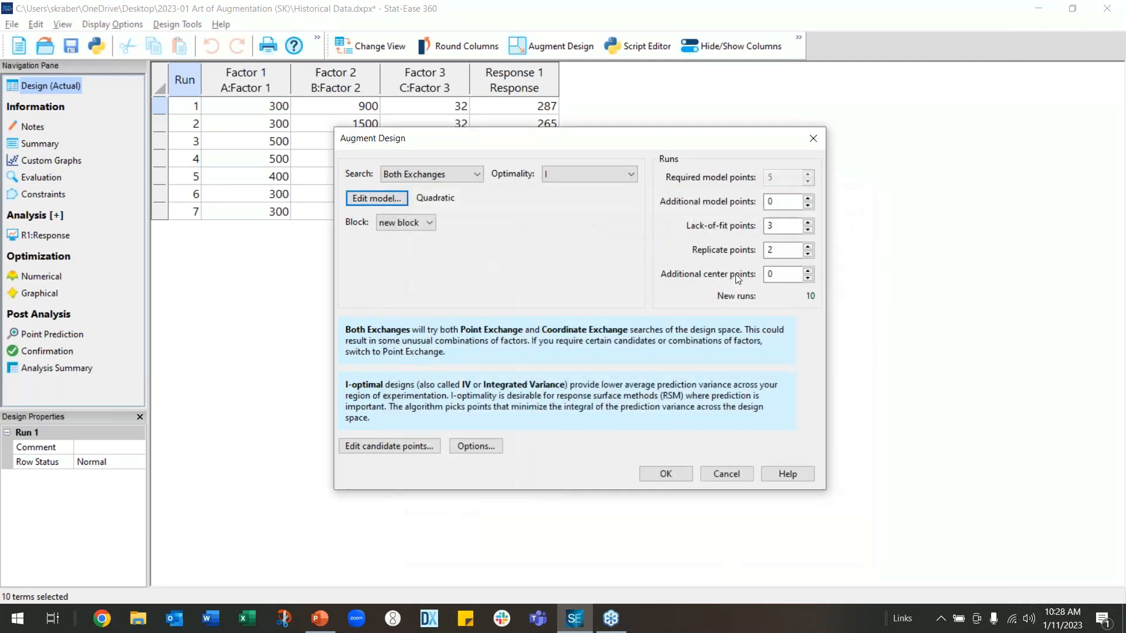
- Set the additional center points to 4, generate the augmented design and accept the offer to evaluate it
mouse_move(704, 183)
double_click(776, 278)
text(4)
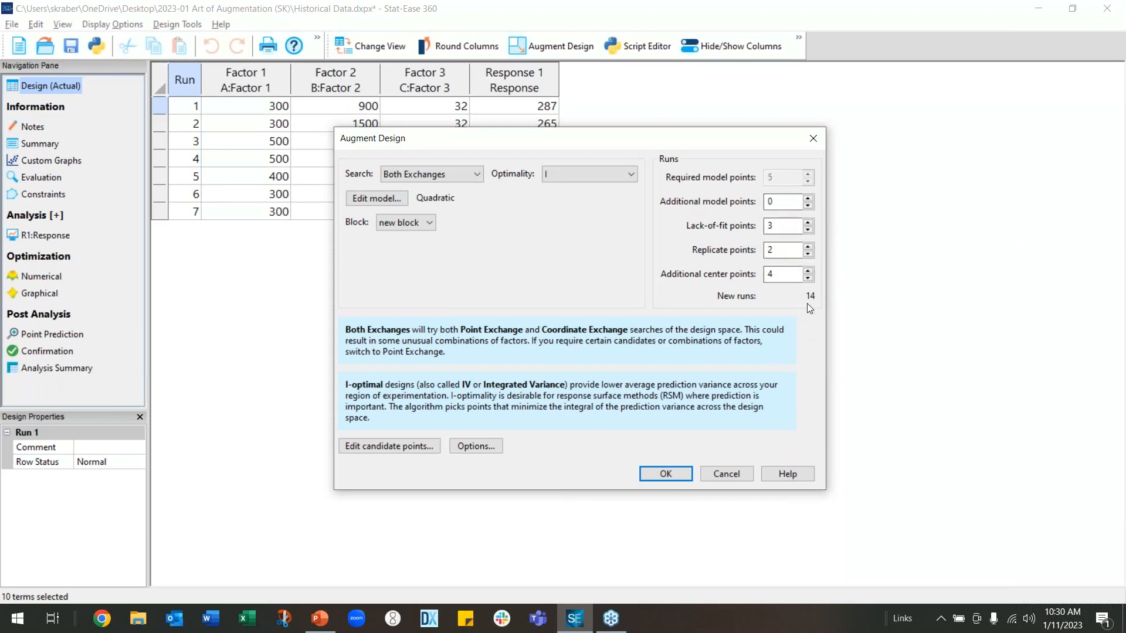
click(664, 474)
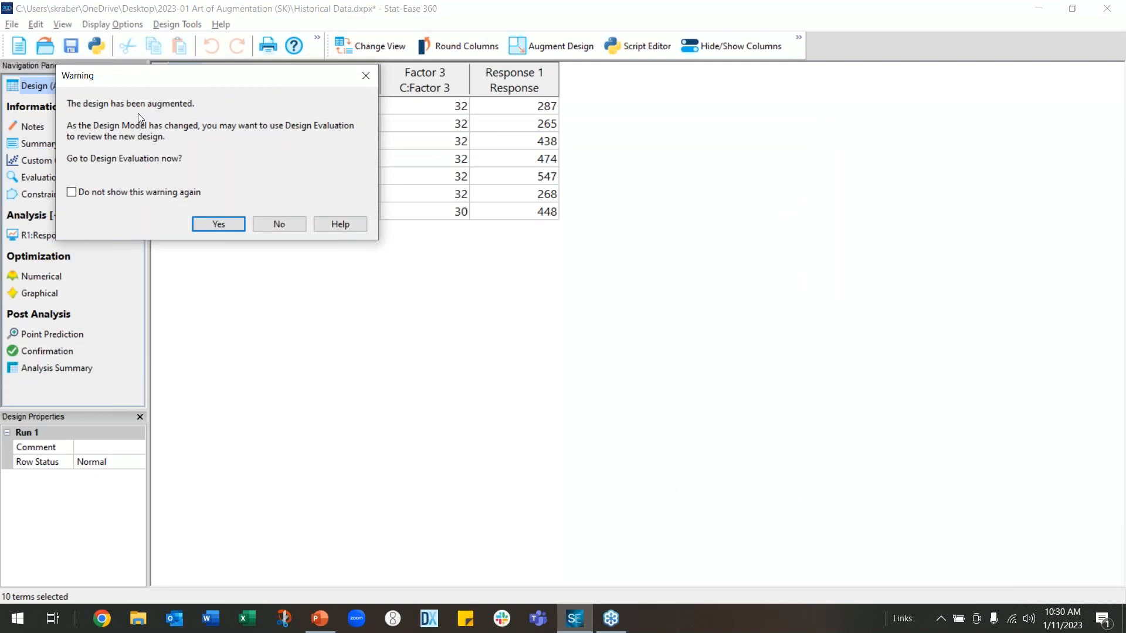
drag(149, 83, 425, 136)
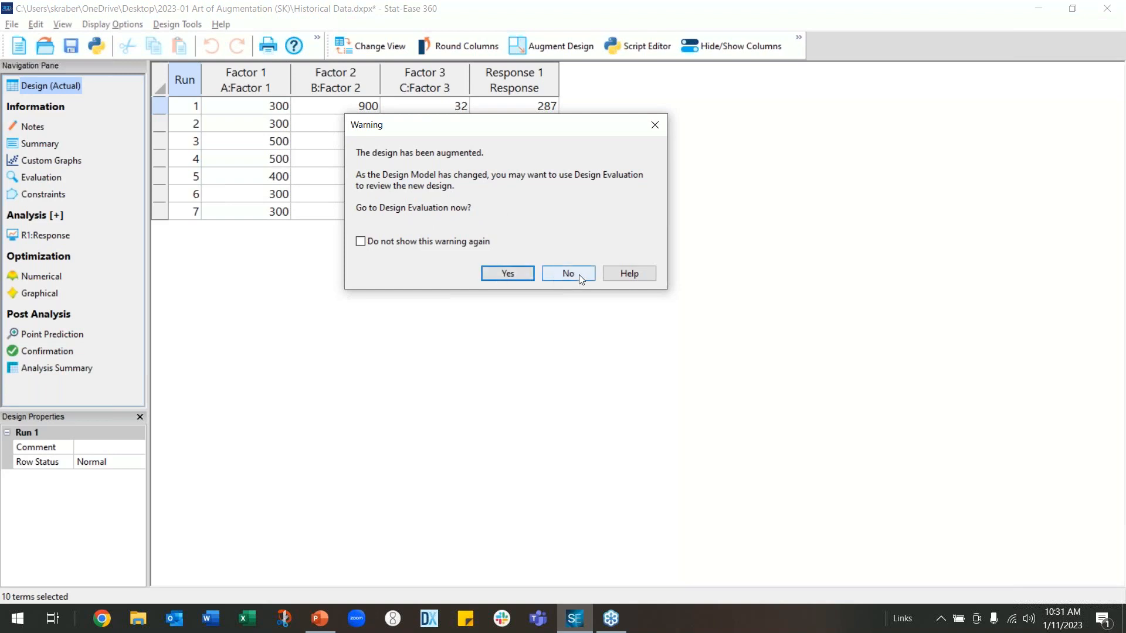
click(509, 276)
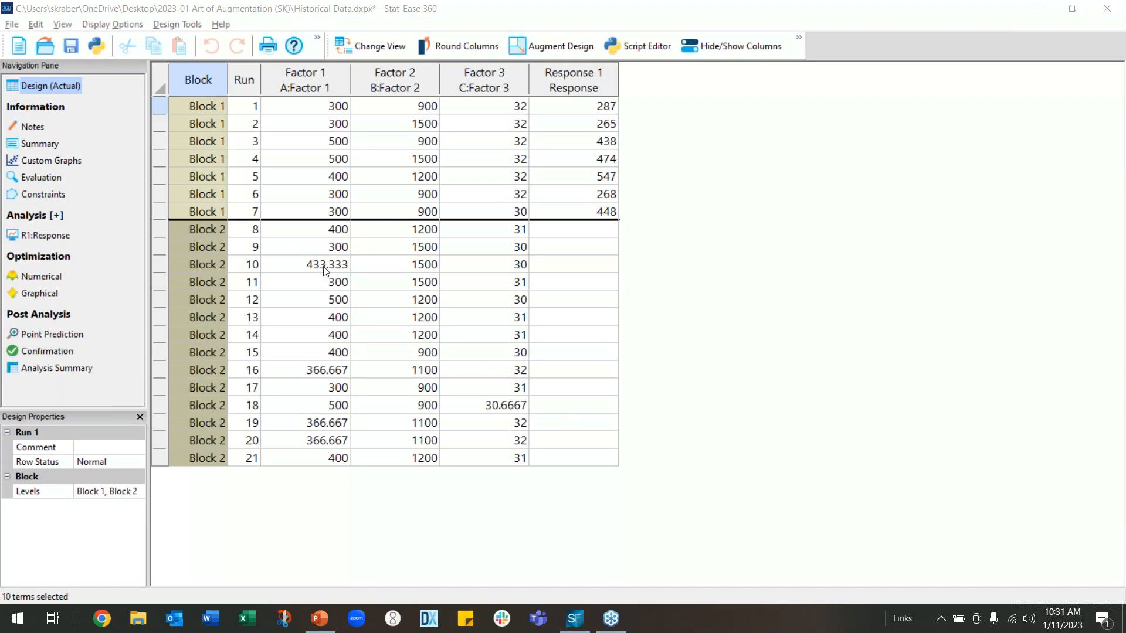
- Round the new runs' settings: set C:Factor 3 of run 18 to 31 and A:Factor 1 of run 10 to 433
click(506, 410)
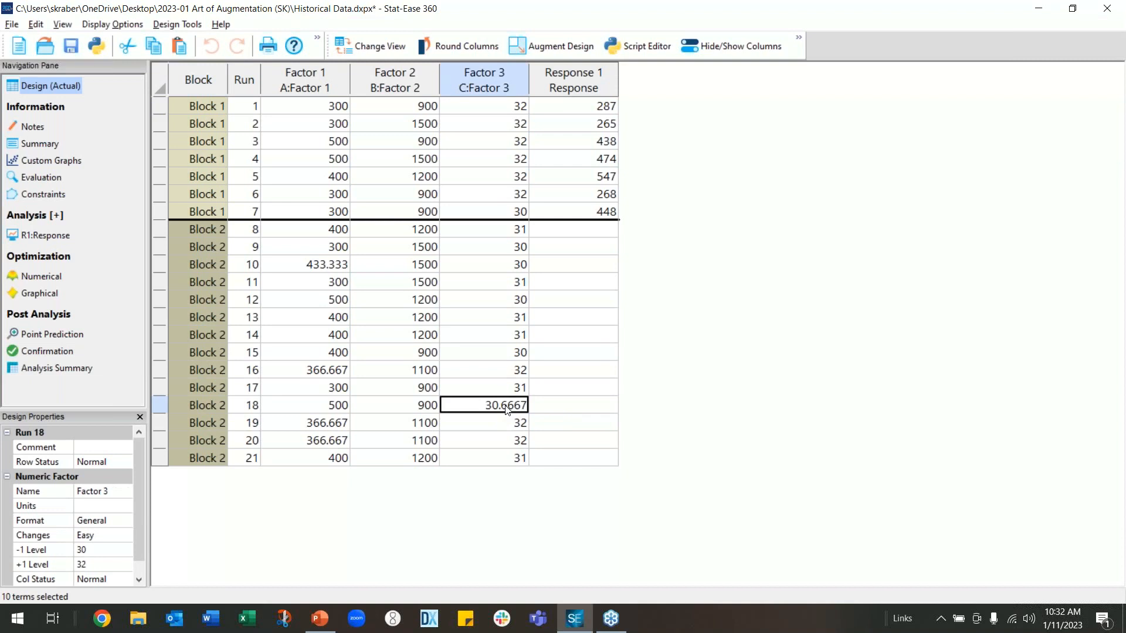
text(31)
click(343, 267)
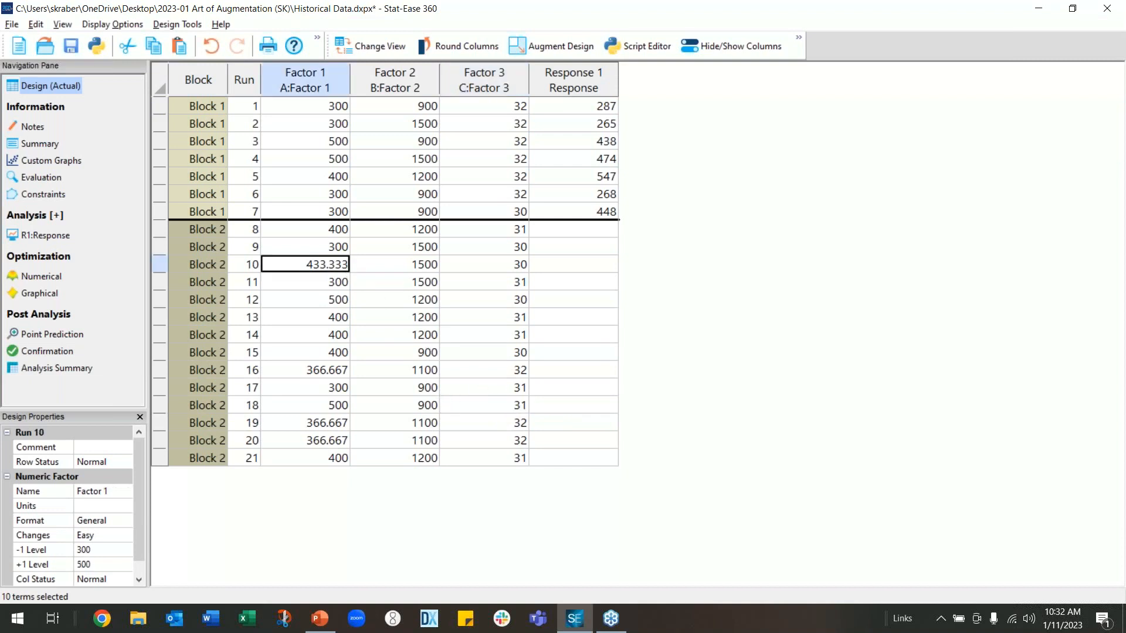
text(433)
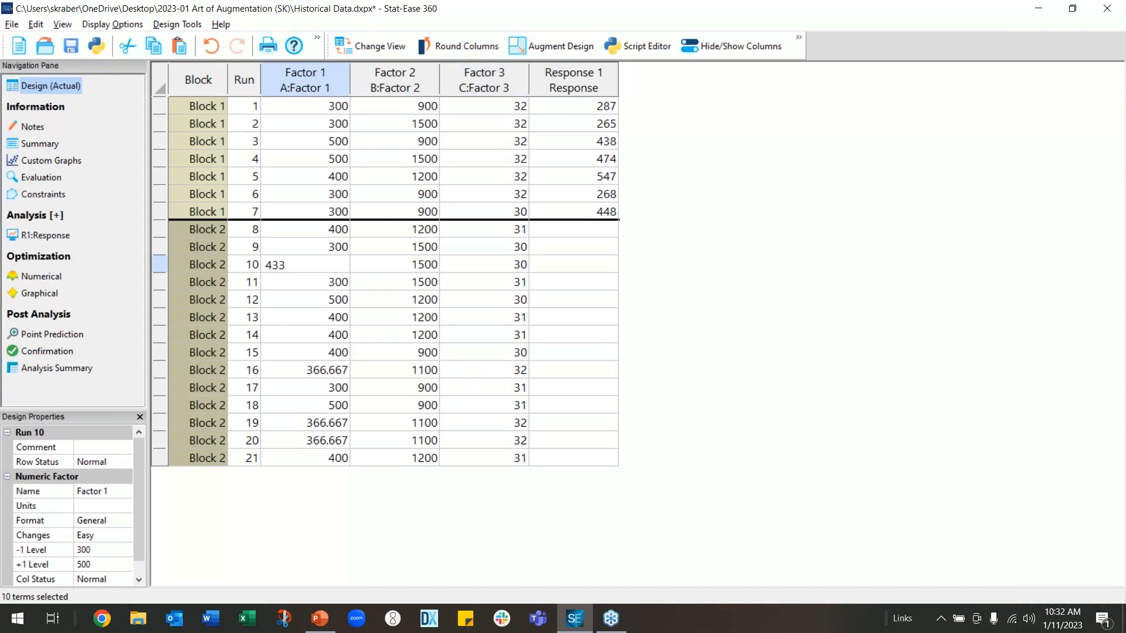
- Set A:Factor 1 to 367 for runs 16, 19 and 20
click(323, 375)
text(367)
key(Return)
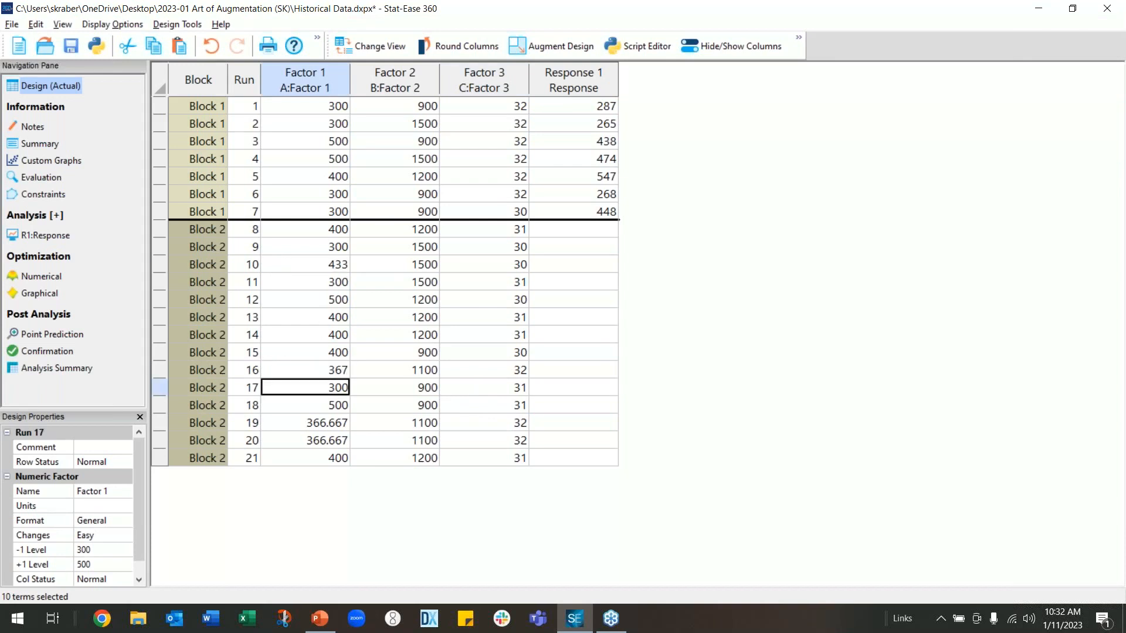
click(332, 430)
text(367)
key(Return)
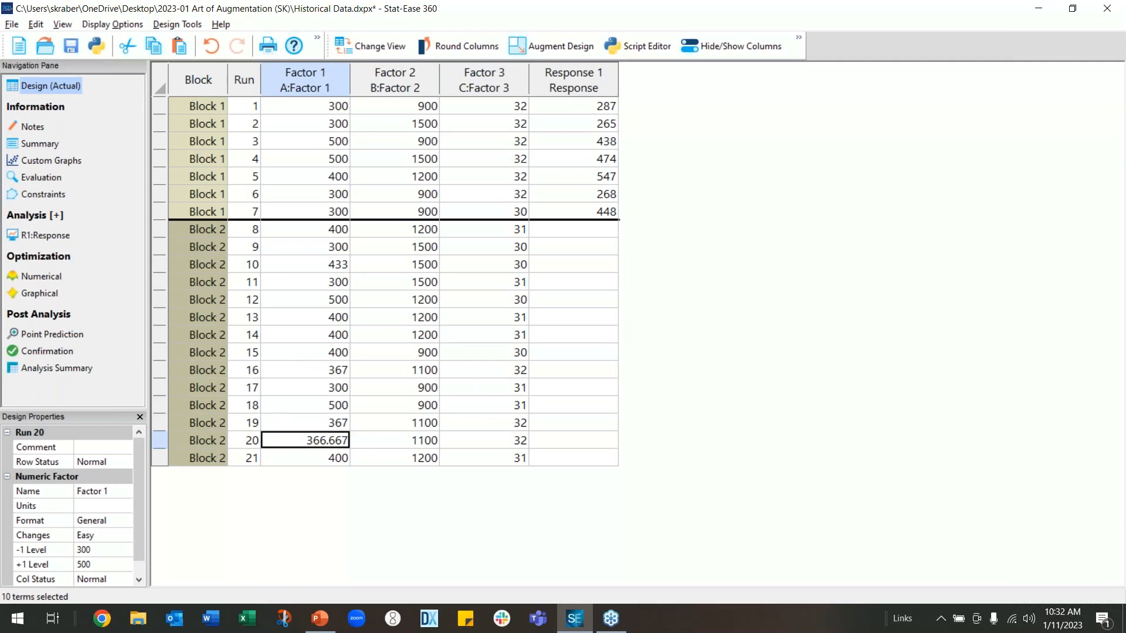
text(367)
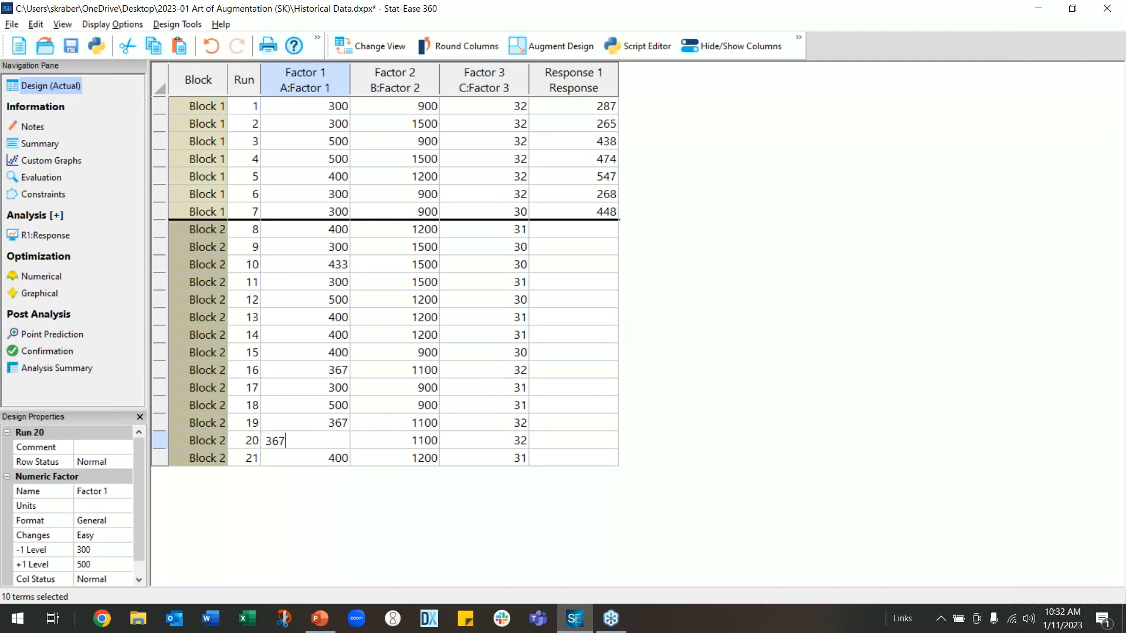
click(563, 454)
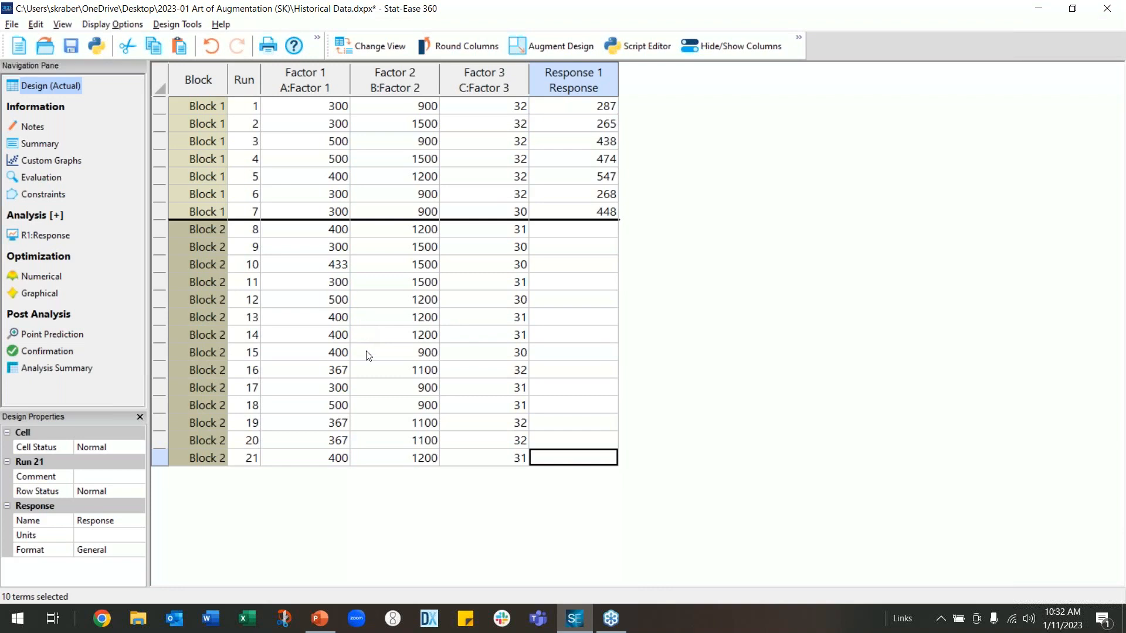
- Evaluate the augmented design for the quadratic model and review its aliases, degrees of freedom and correlation matrix
click(52, 177)
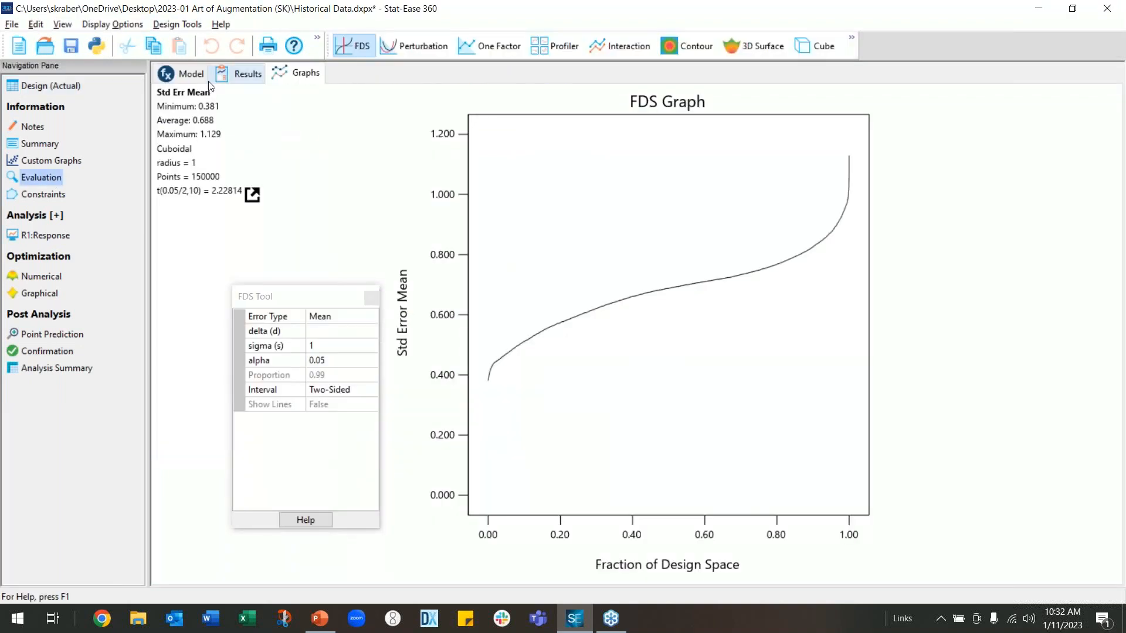
click(194, 73)
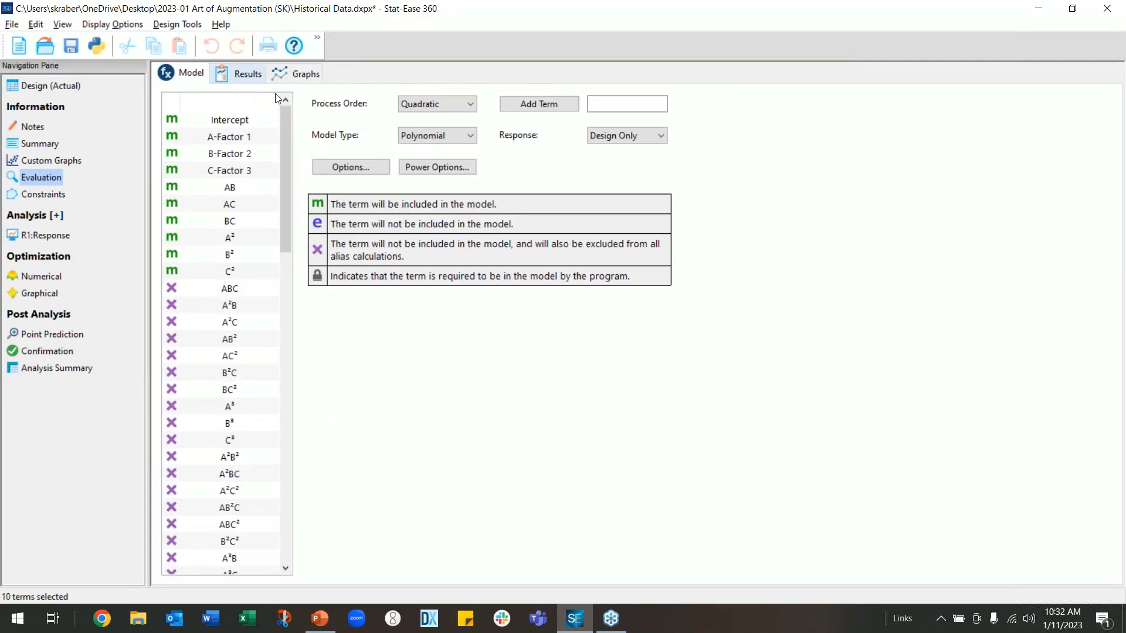
click(236, 75)
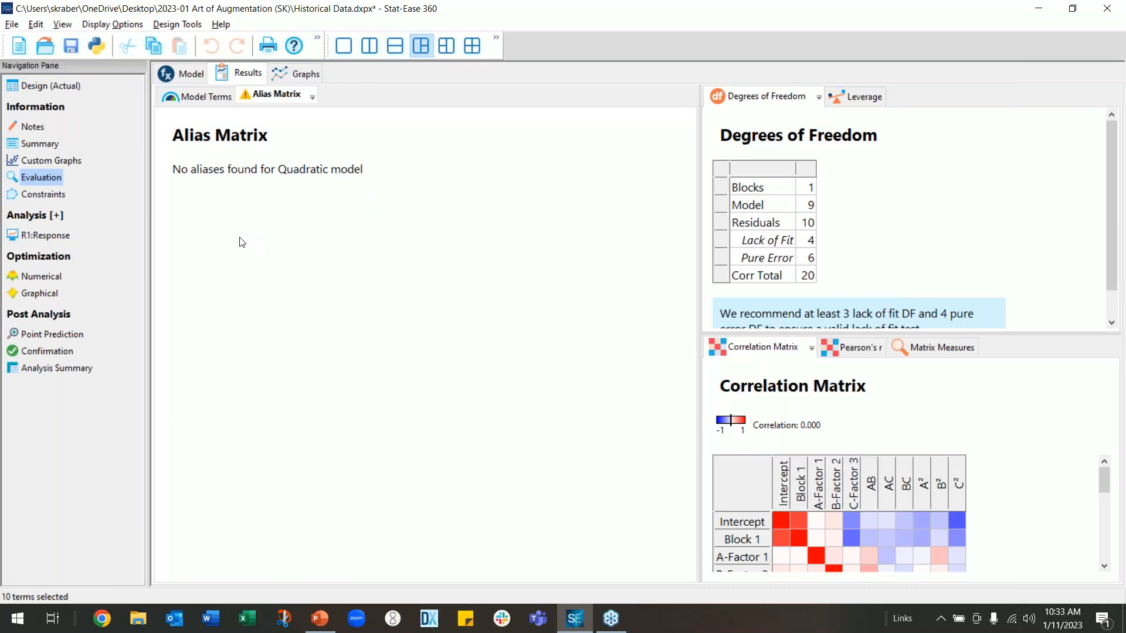
- Display the custom scatterplot and colour its points by Block
click(70, 164)
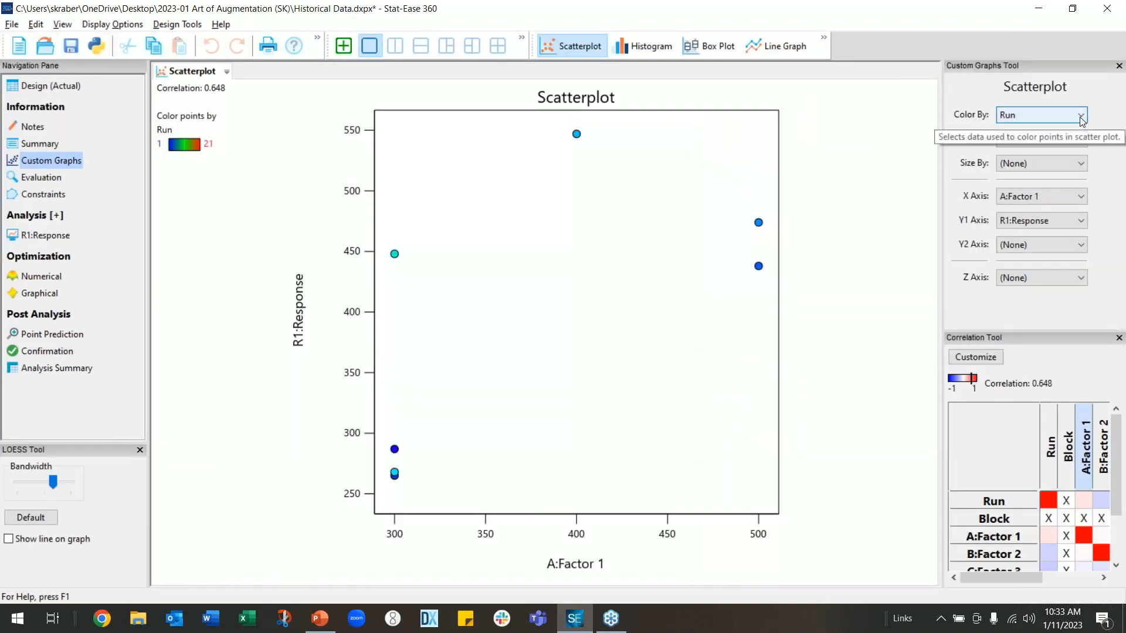
click(1081, 117)
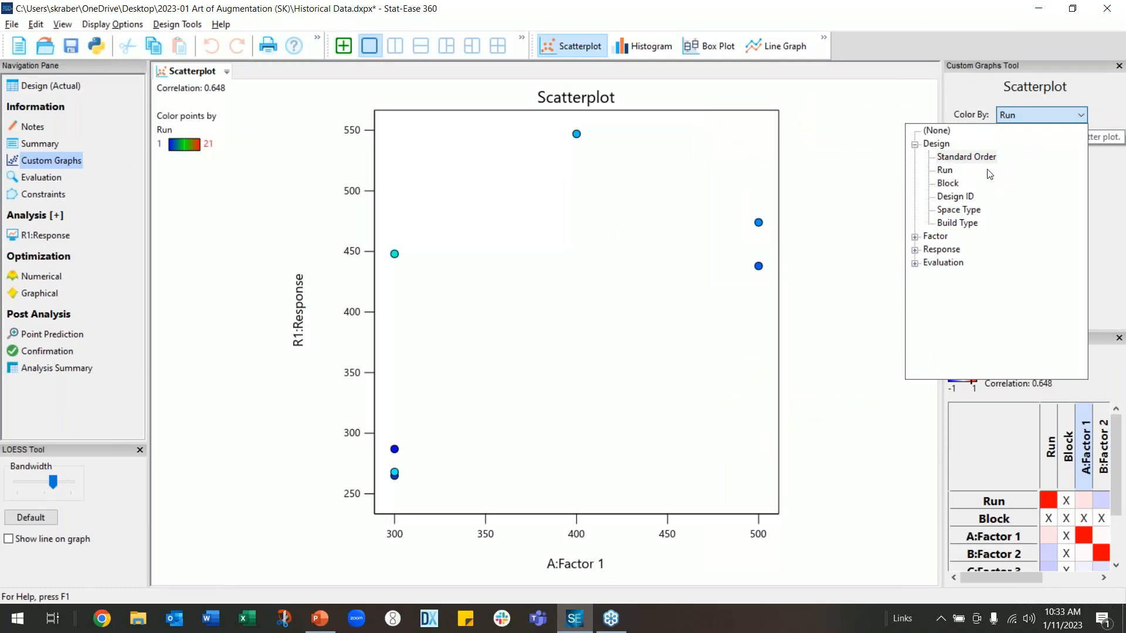
click(941, 184)
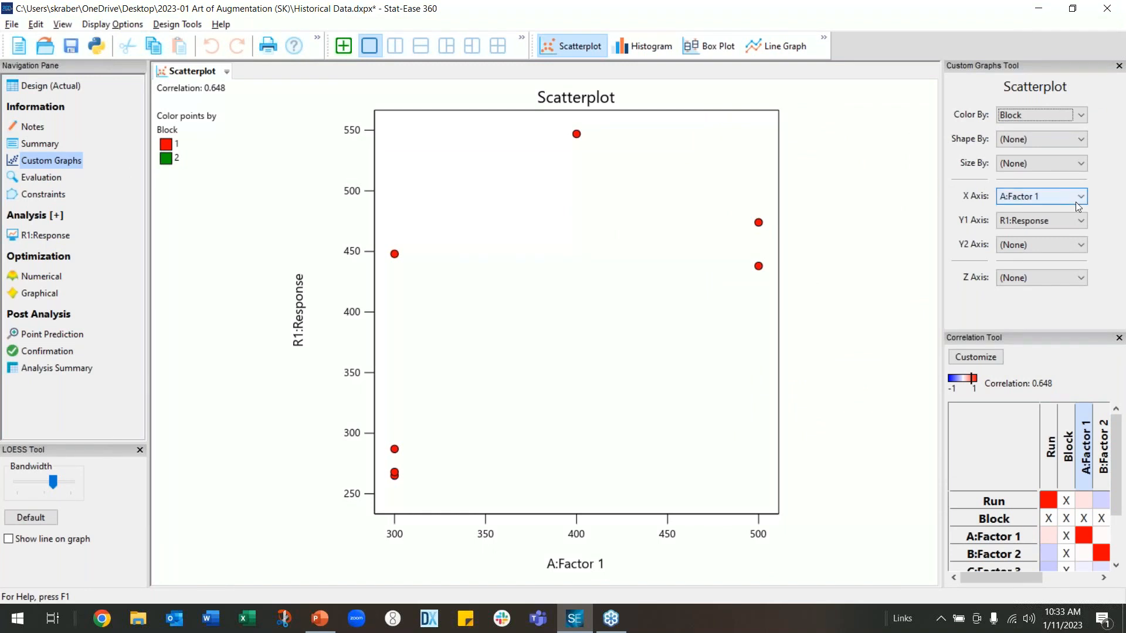
- Turn the scatterplot into a 3D plot with B:Factor 2 on the Y1 axis and C:Factor 3 on the Z axis
click(1083, 221)
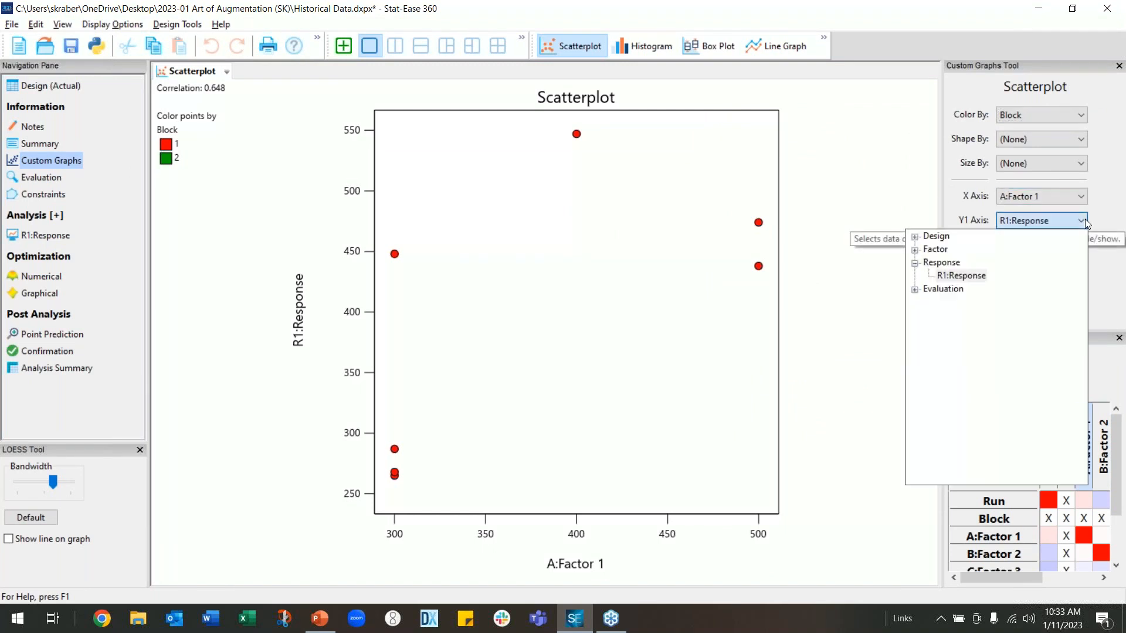
click(915, 250)
click(963, 278)
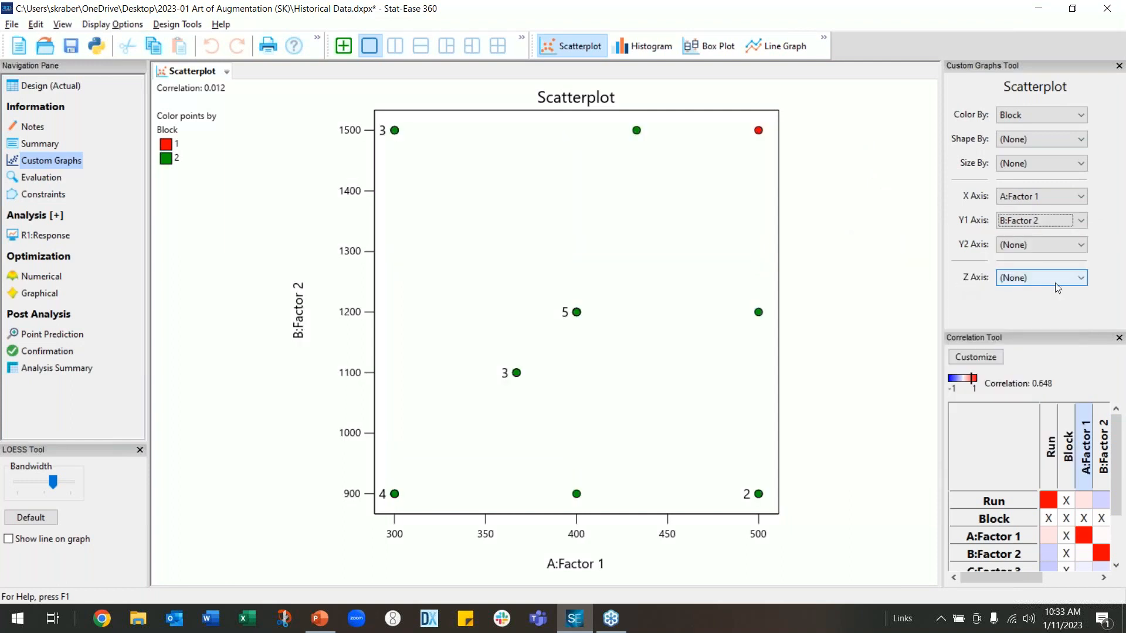
click(1080, 280)
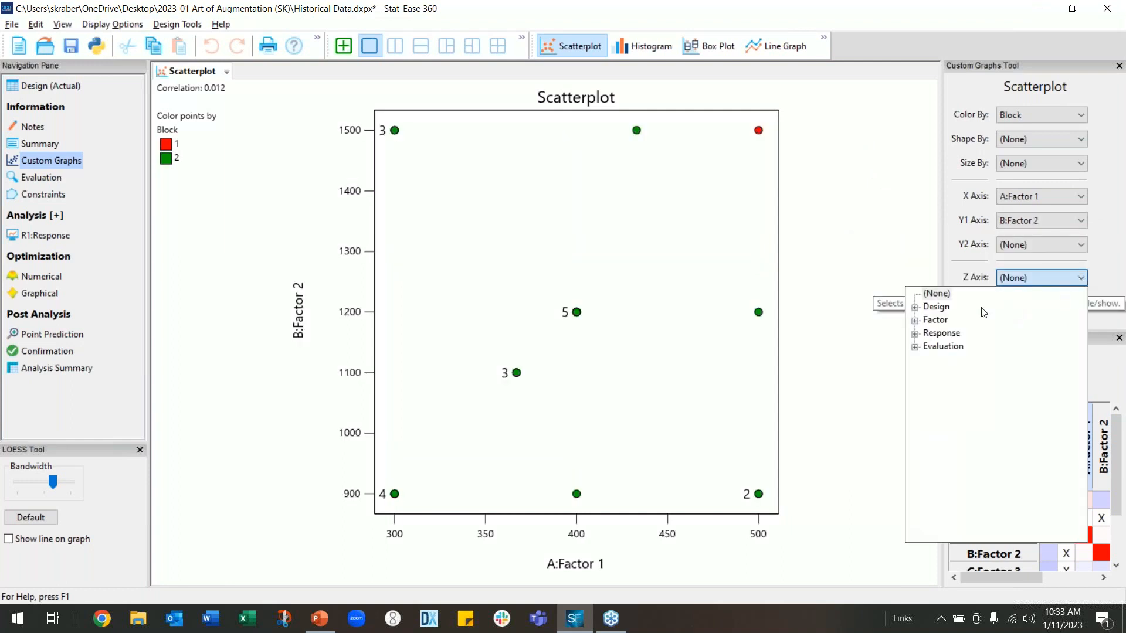
click(915, 320)
click(956, 360)
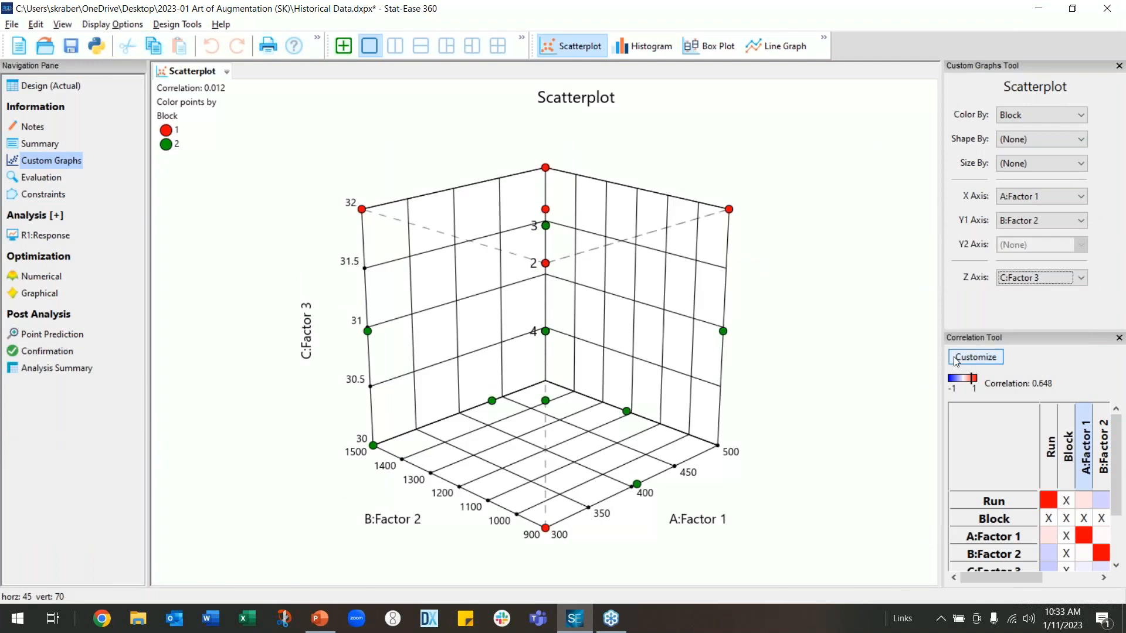
- Rotate the 3D scatterplot to examine where the Block 2 runs lie relative to the Block 1 runs
drag(711, 414, 678, 404)
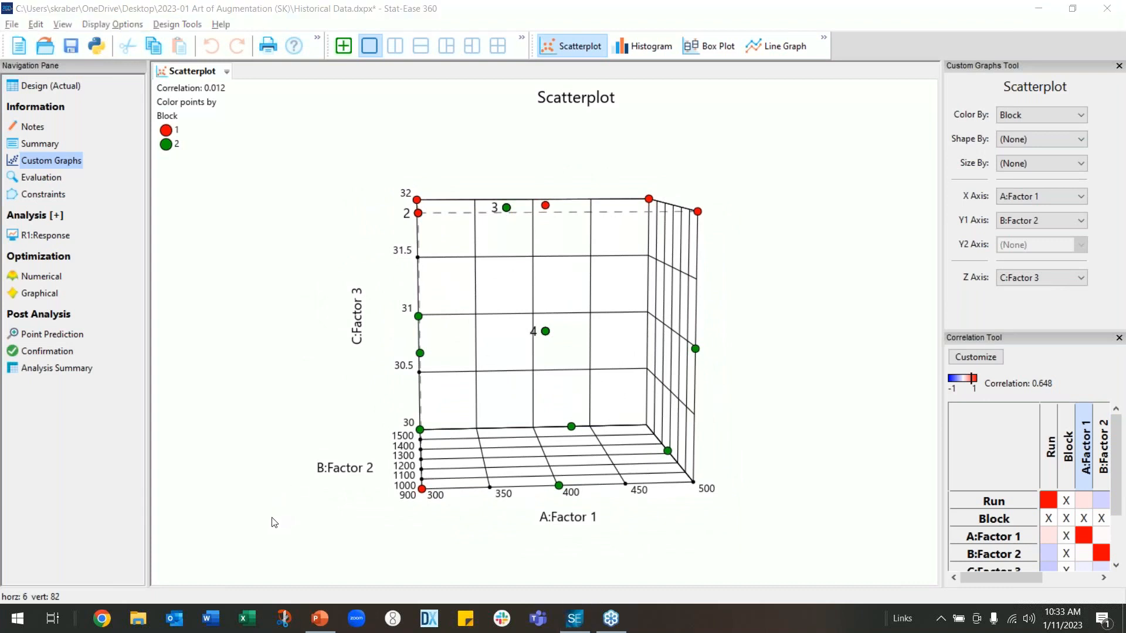
drag(605, 431, 672, 422)
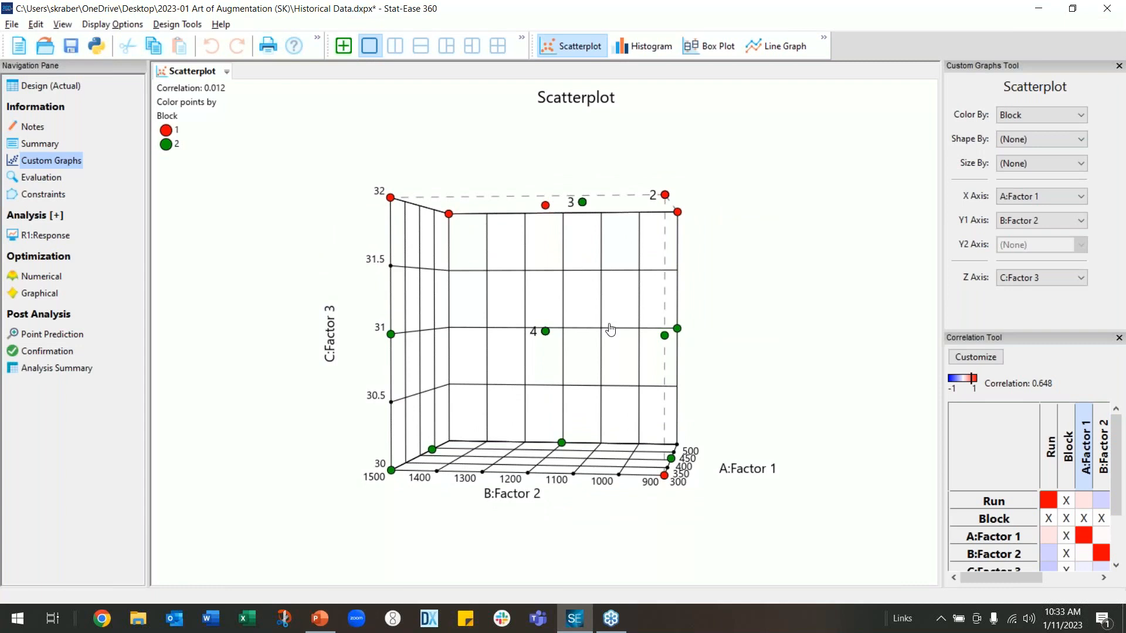
drag(666, 406, 546, 333)
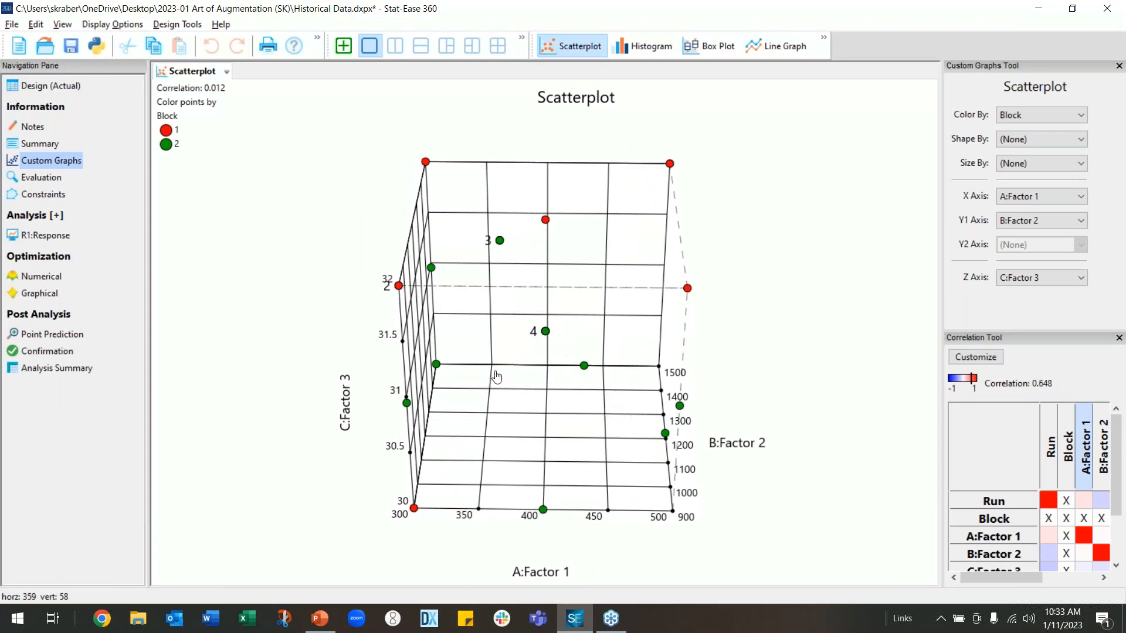
drag(644, 421, 636, 406)
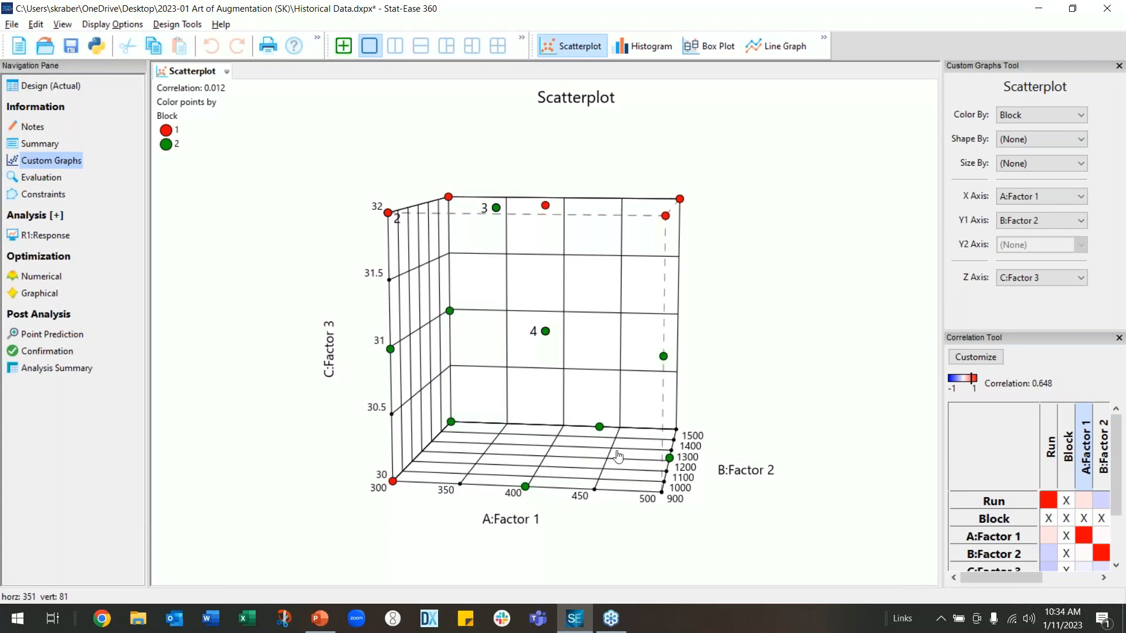
drag(603, 475, 573, 476)
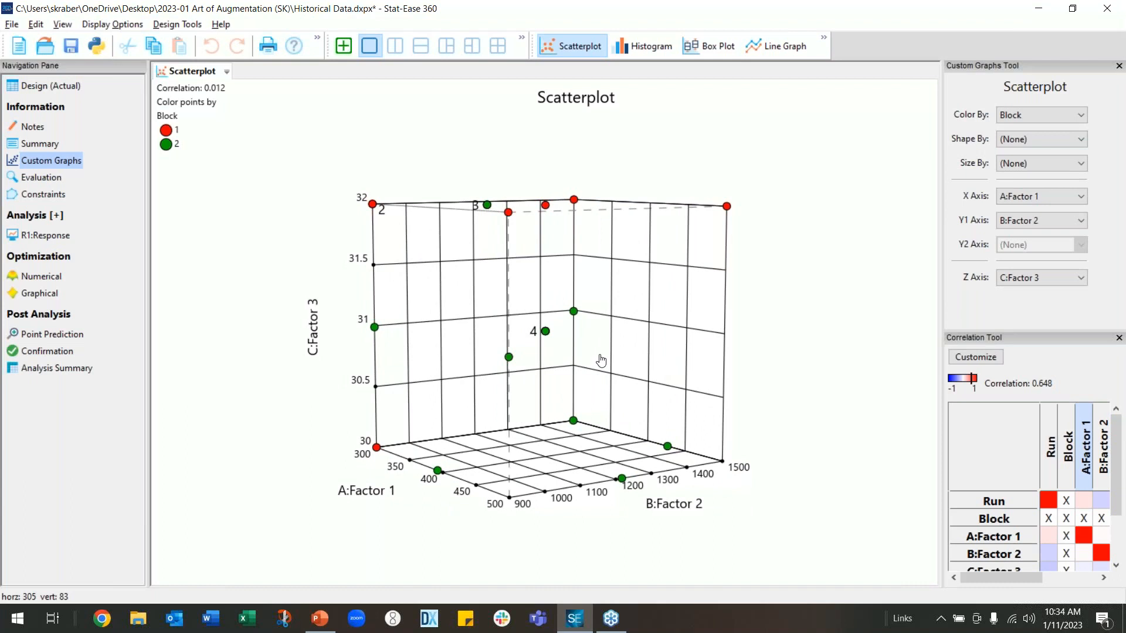
- View the 3D scatterplot from several more angles to look for regions of the design space without runs
drag(666, 347, 659, 359)
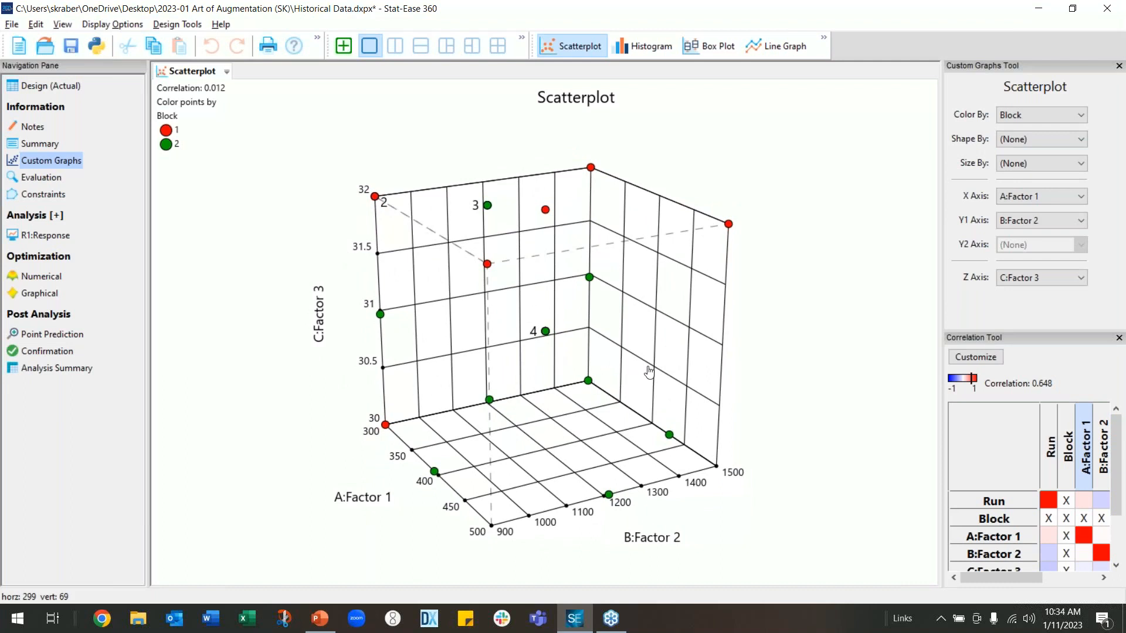
drag(656, 365, 657, 350)
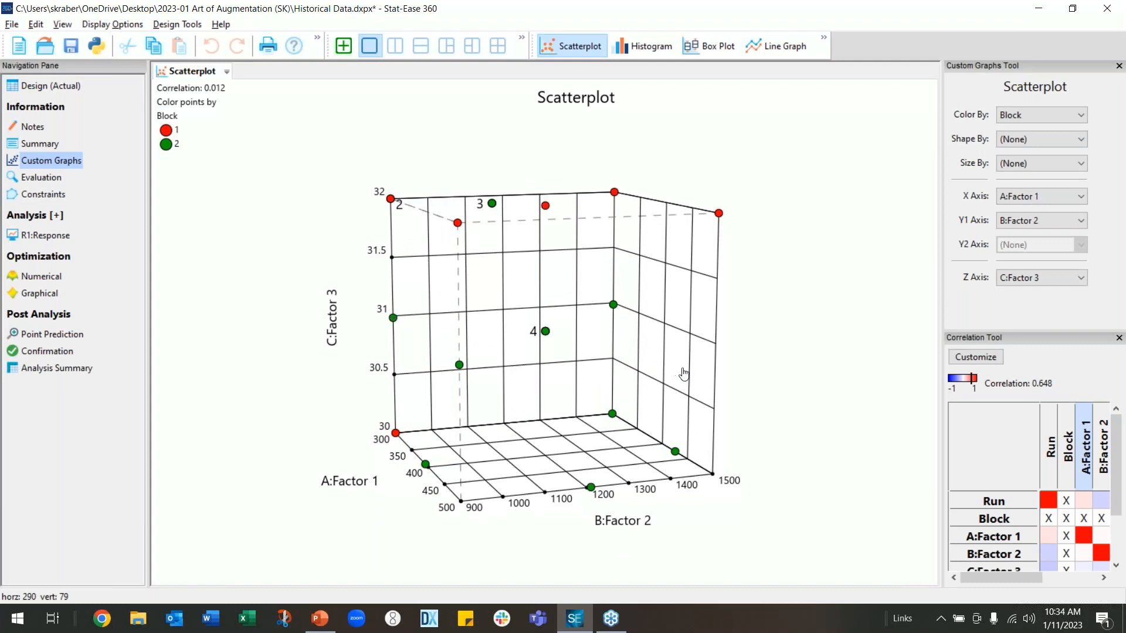
drag(684, 375, 713, 389)
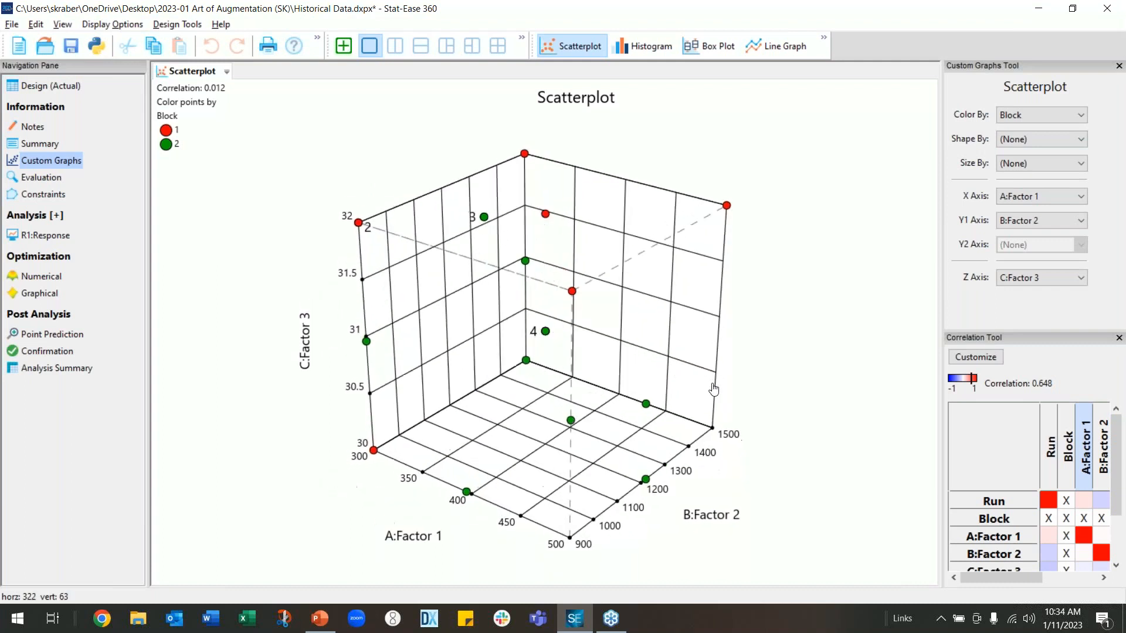
drag(636, 332, 647, 336)
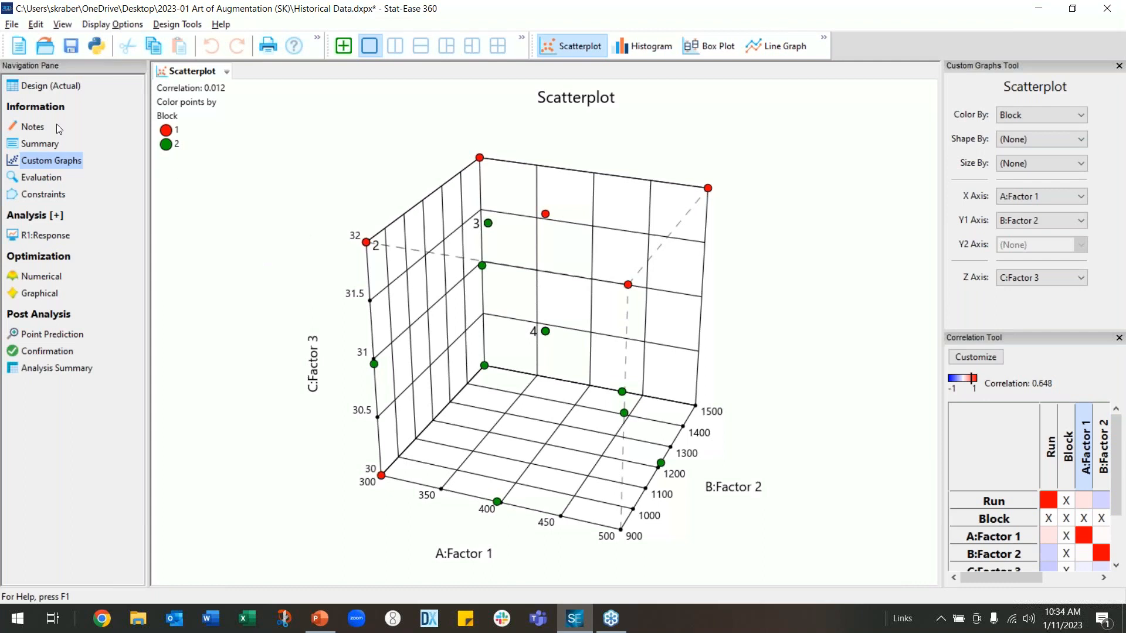
- Insert a new row after run 21 in the design table and assign it to Block 2
click(33, 85)
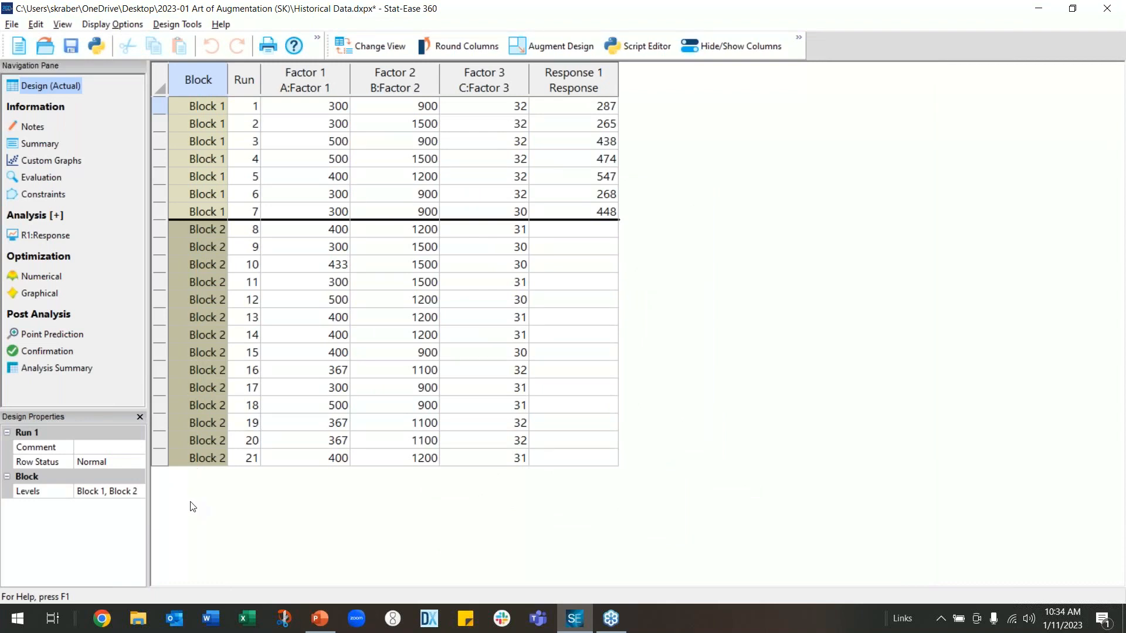
right_click(163, 460)
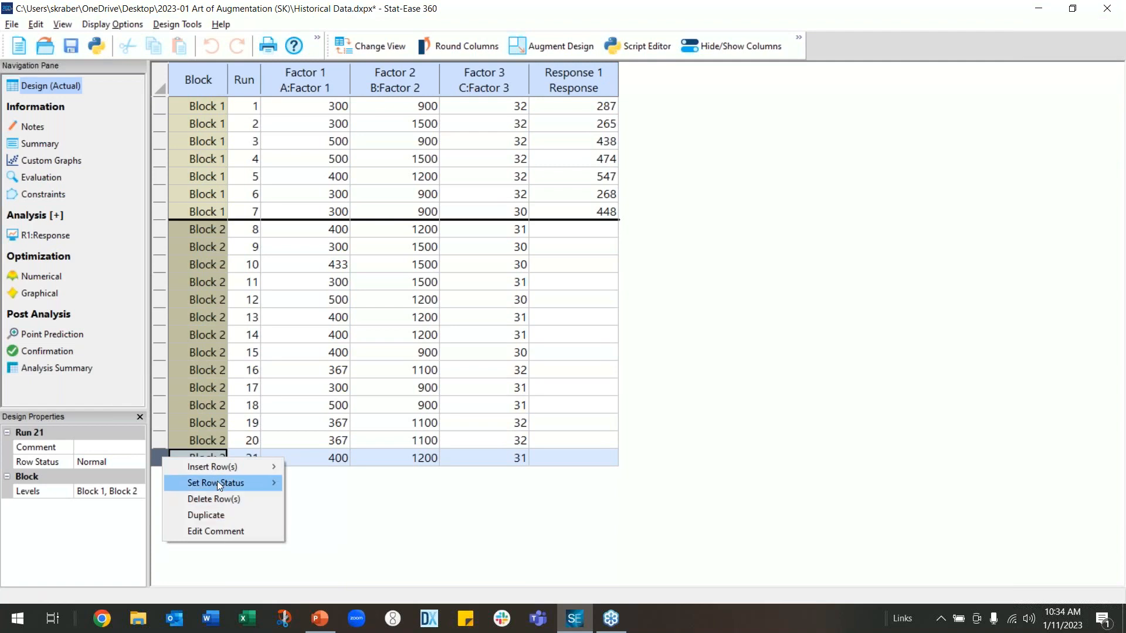
mouse_move(219, 462)
click(374, 485)
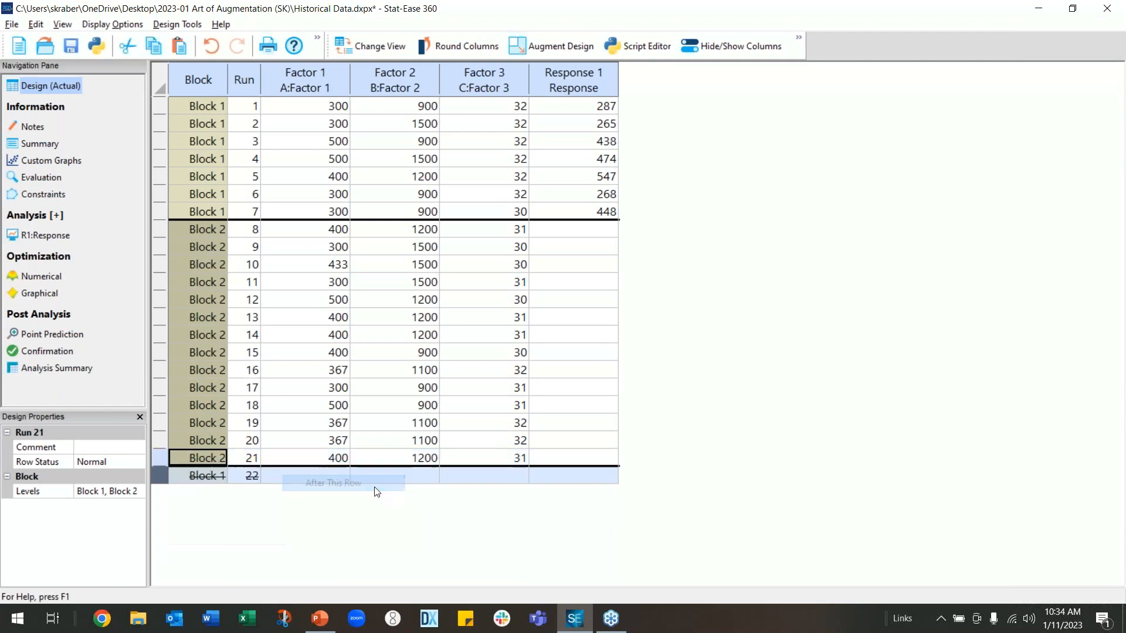
click(210, 476)
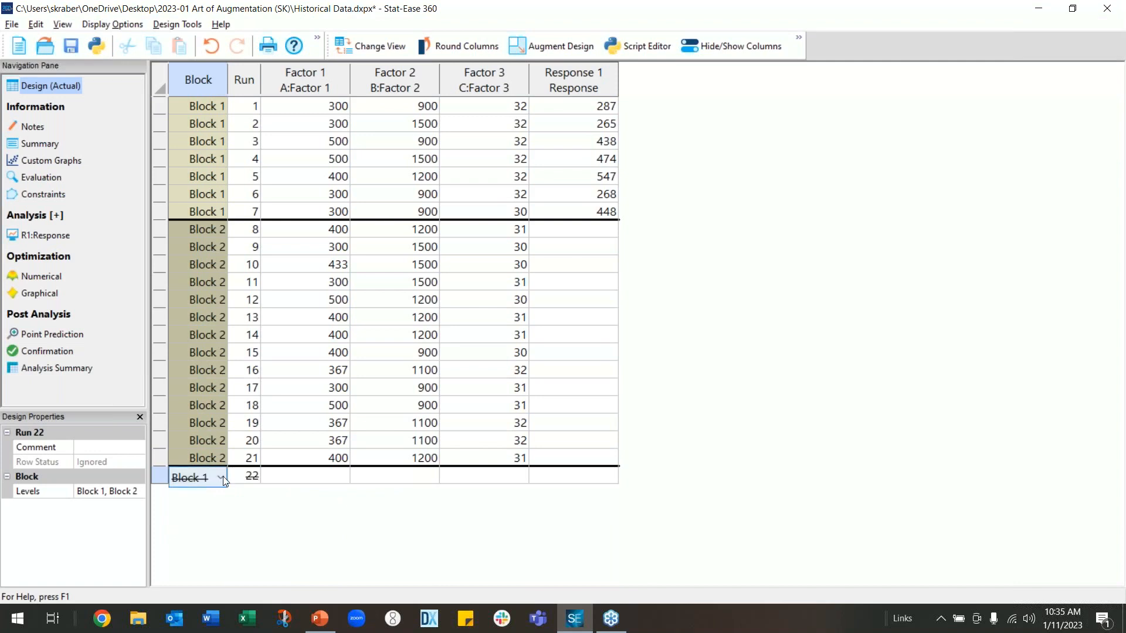
click(222, 477)
click(214, 511)
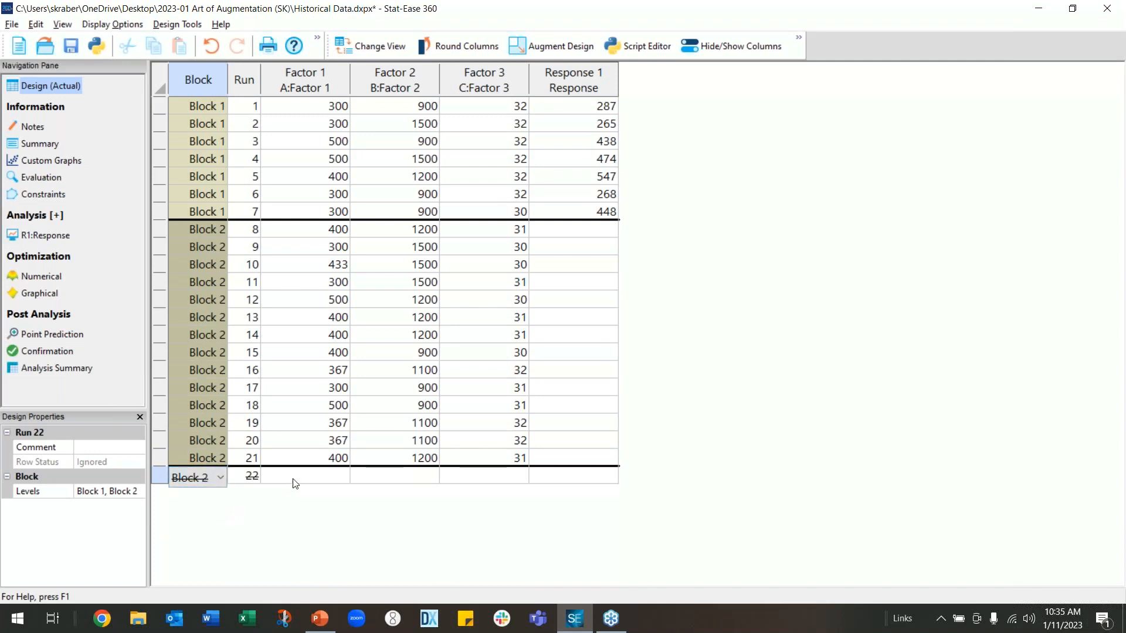
- Set the new run's factors to 500, 1150 and 31.5, and duplicate run 21
click(321, 479)
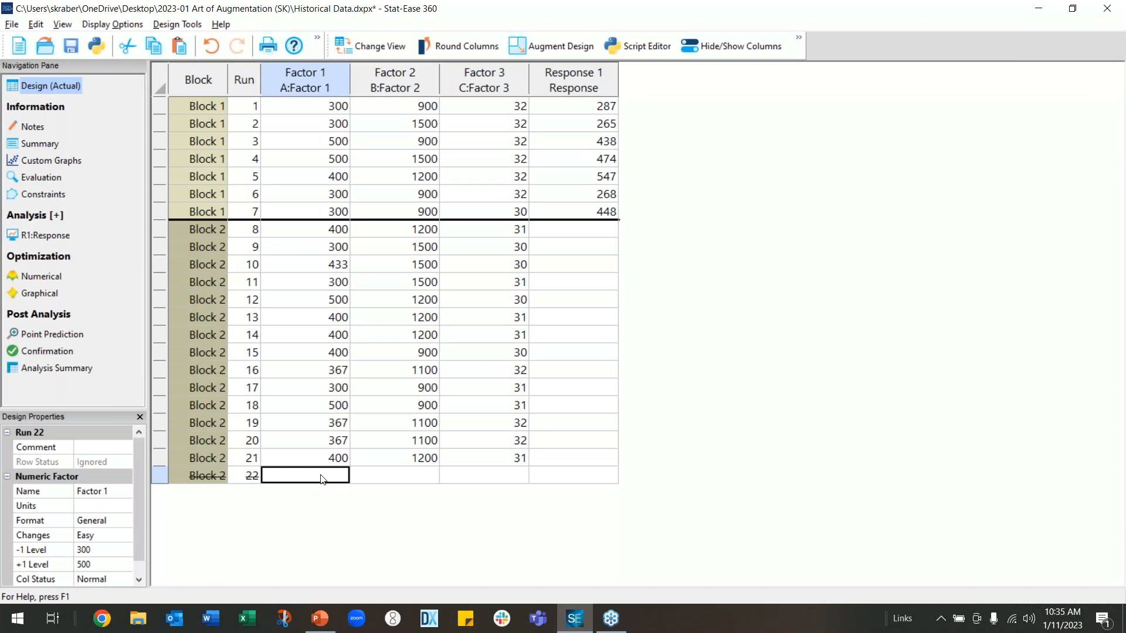
text(500)
key(Tab)
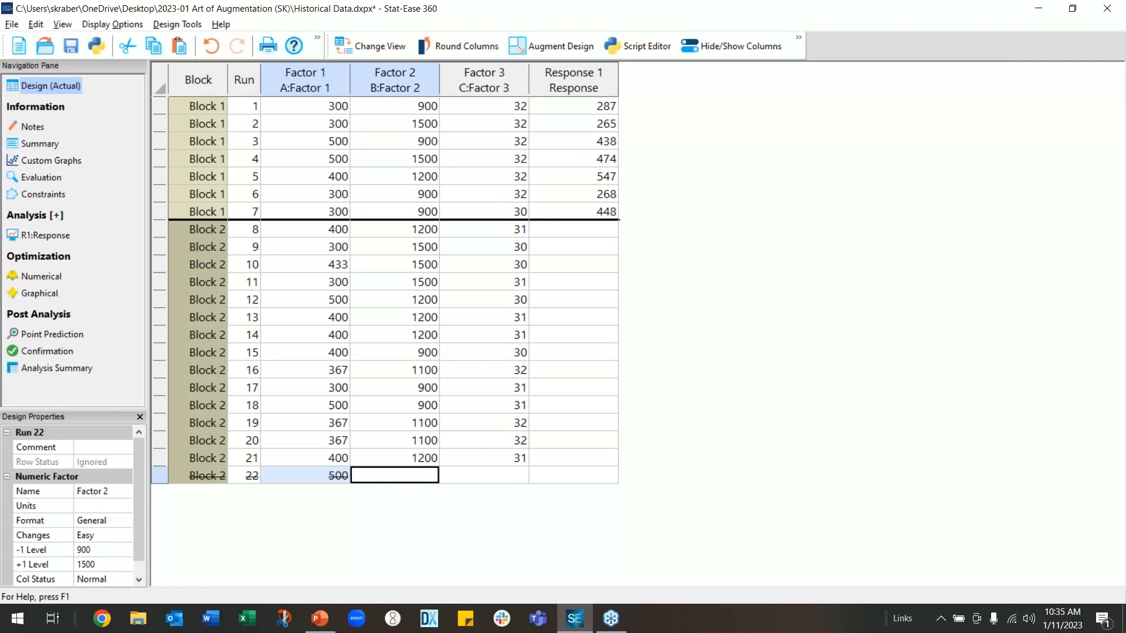
text(1)
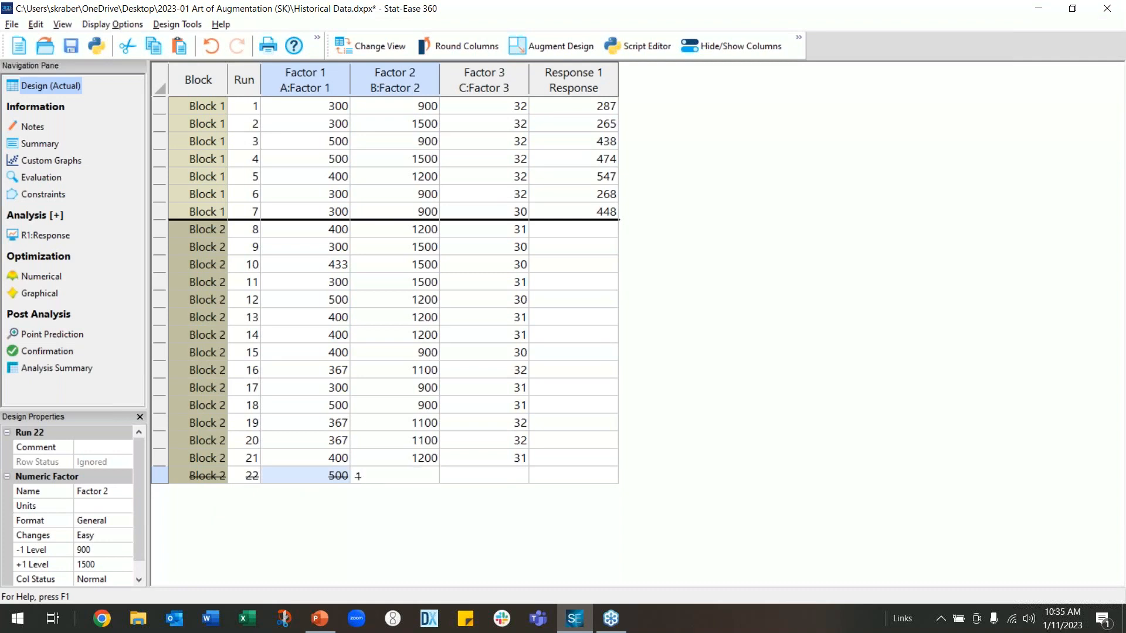
text(2500)
key(Tab)
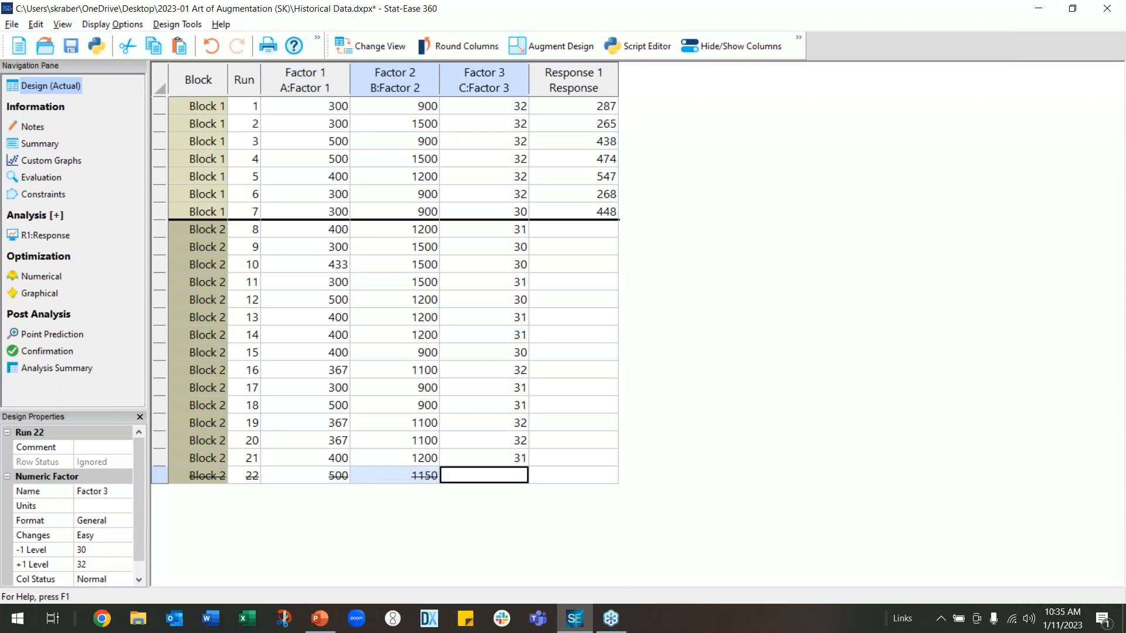
text(3)
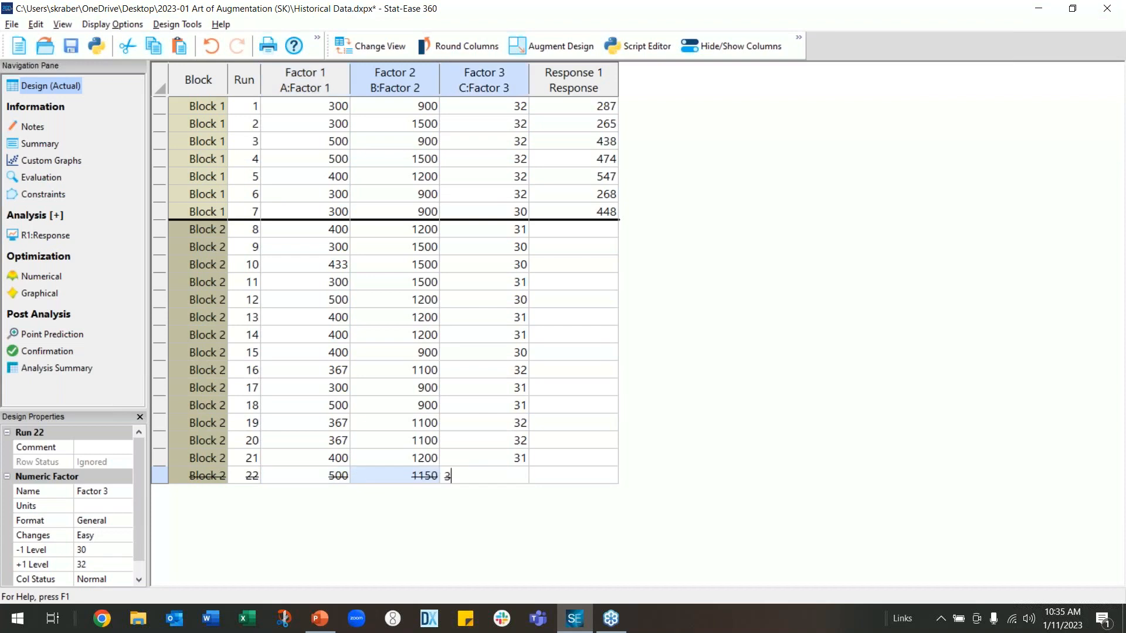
text(1.5)
key(Tab)
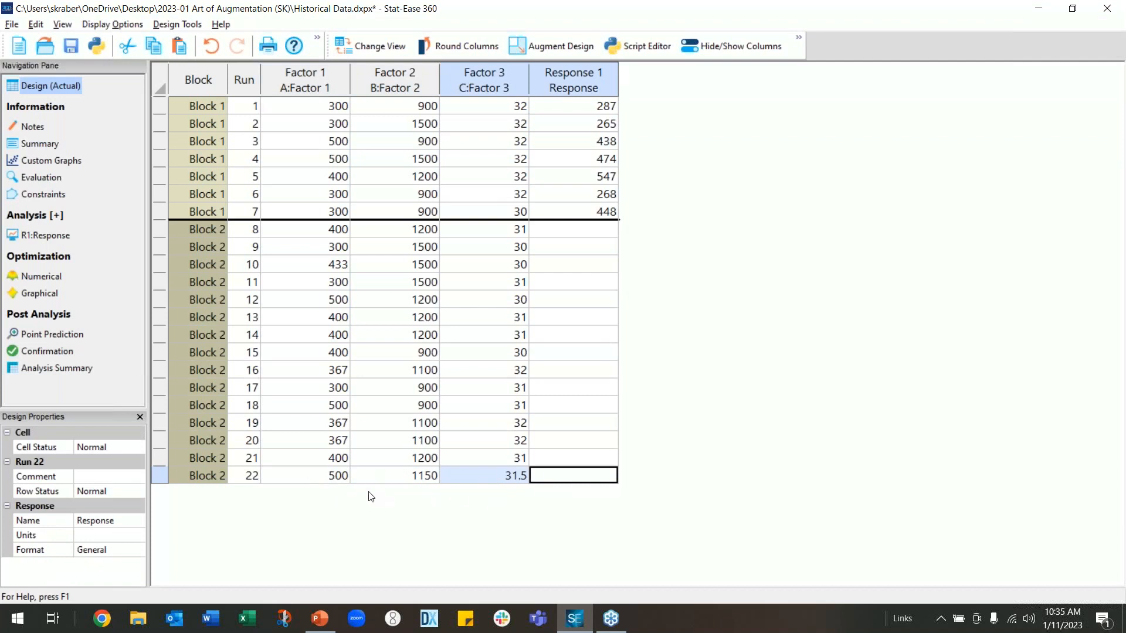
right_click(157, 462)
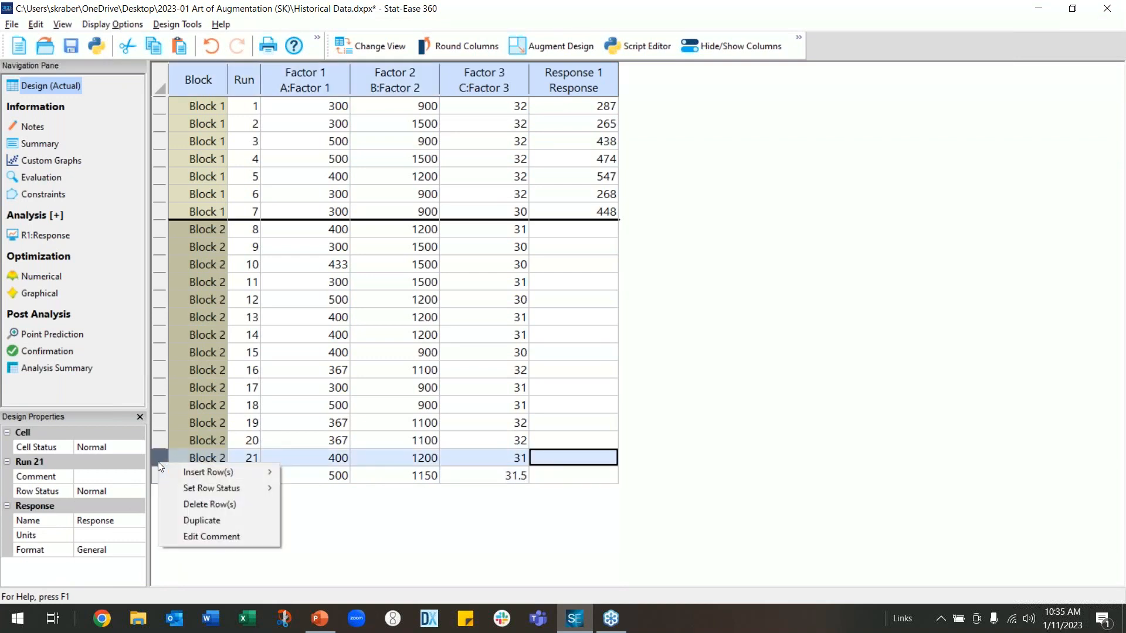
click(241, 520)
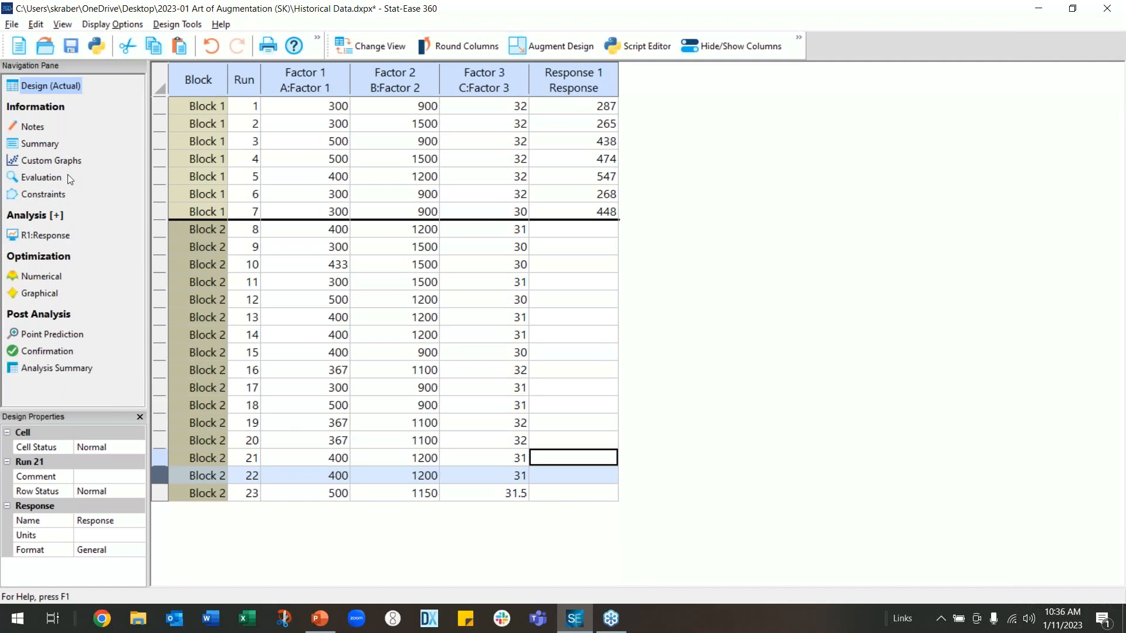
- Evaluate the extended design, plot its standard error as a 3D surface and show the Factors Tool
click(41, 177)
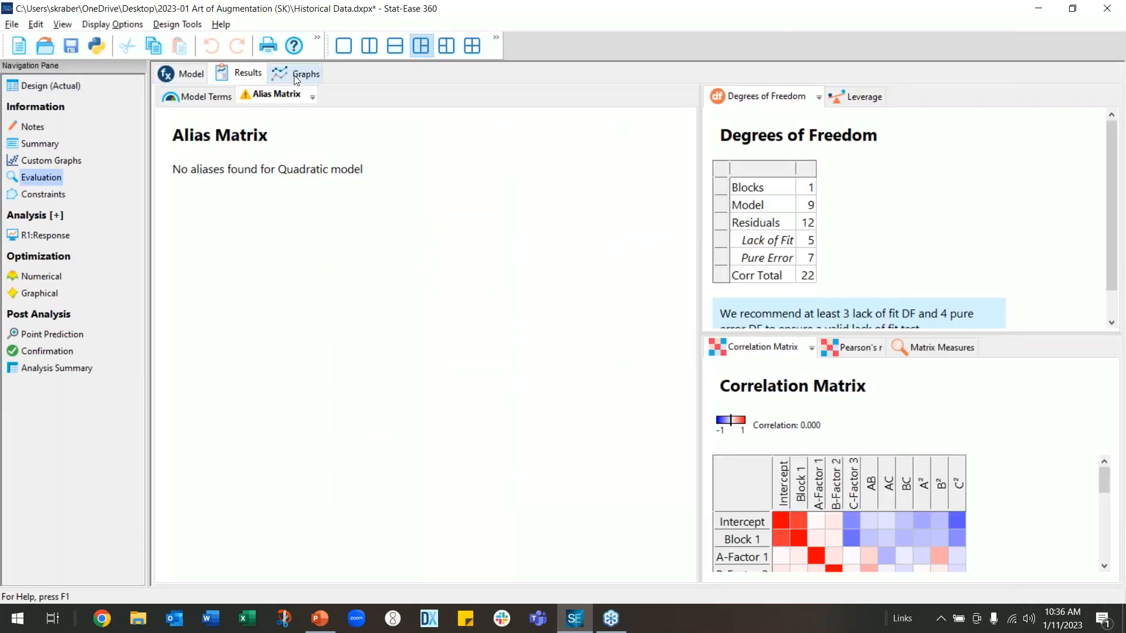
click(296, 74)
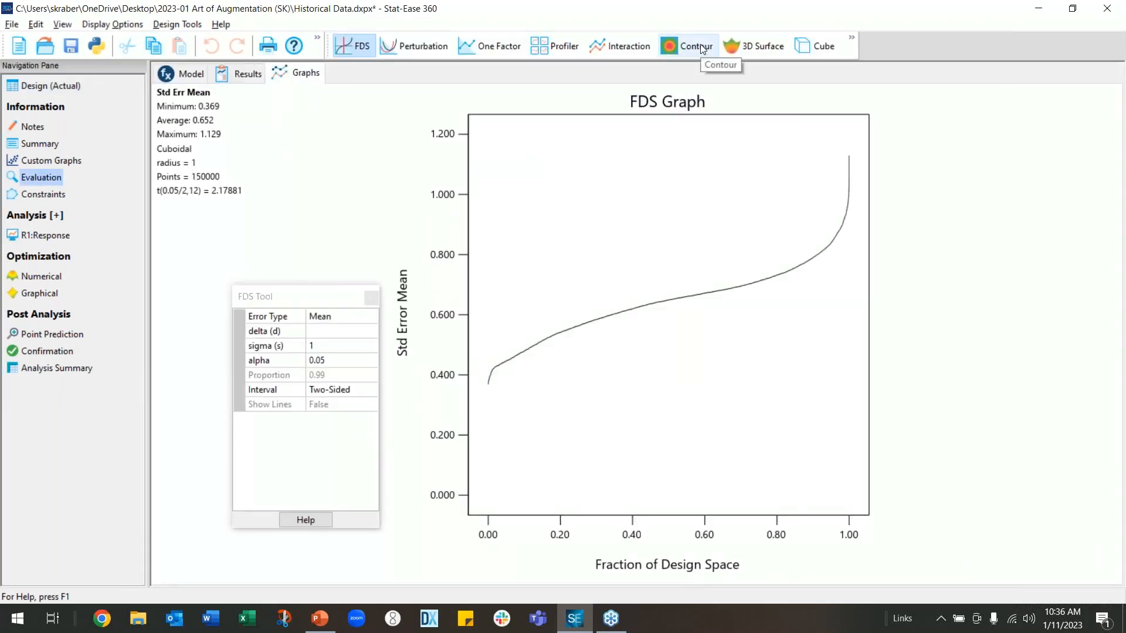
click(758, 48)
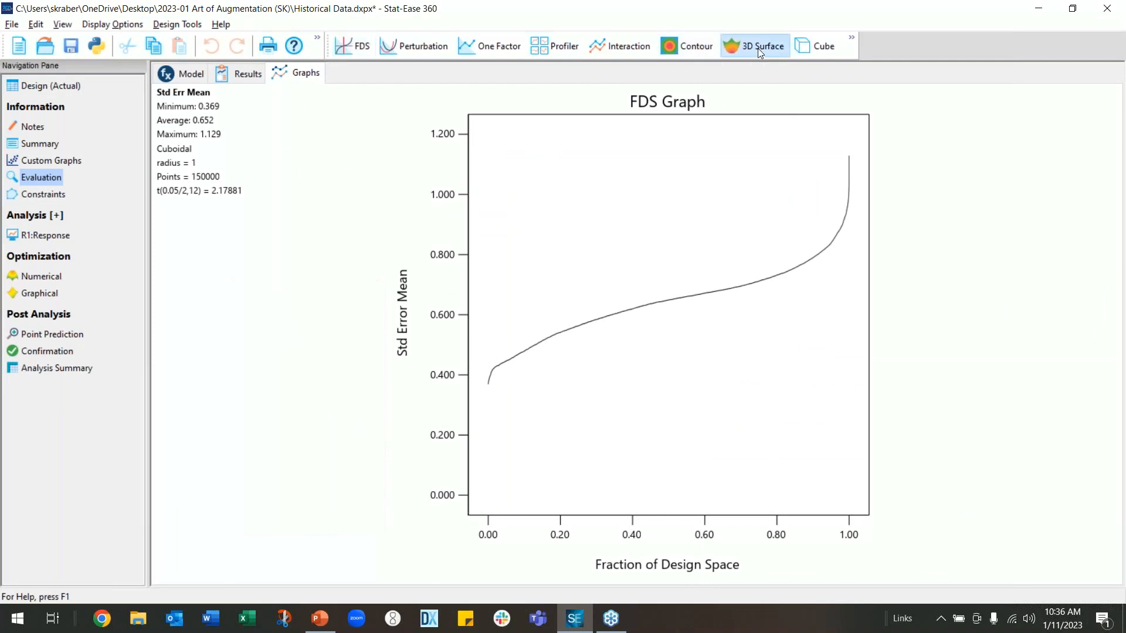
click(62, 24)
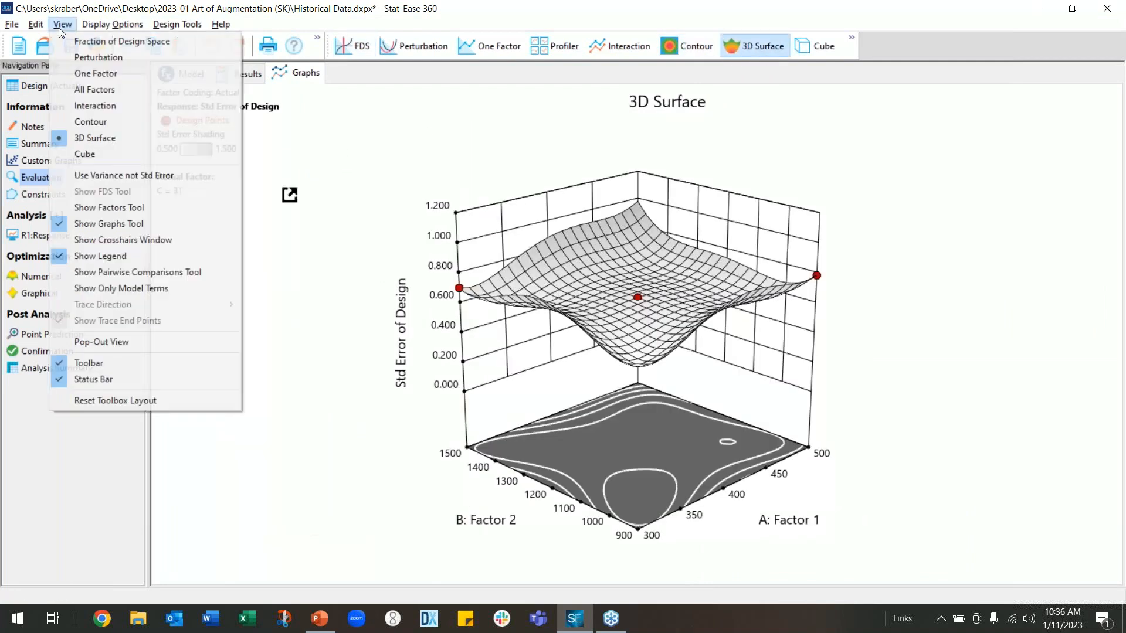
click(94, 205)
- Examine the standard error surface with C:Factor 3 moved to its high level of 32 and its low level of 30
click(1075, 241)
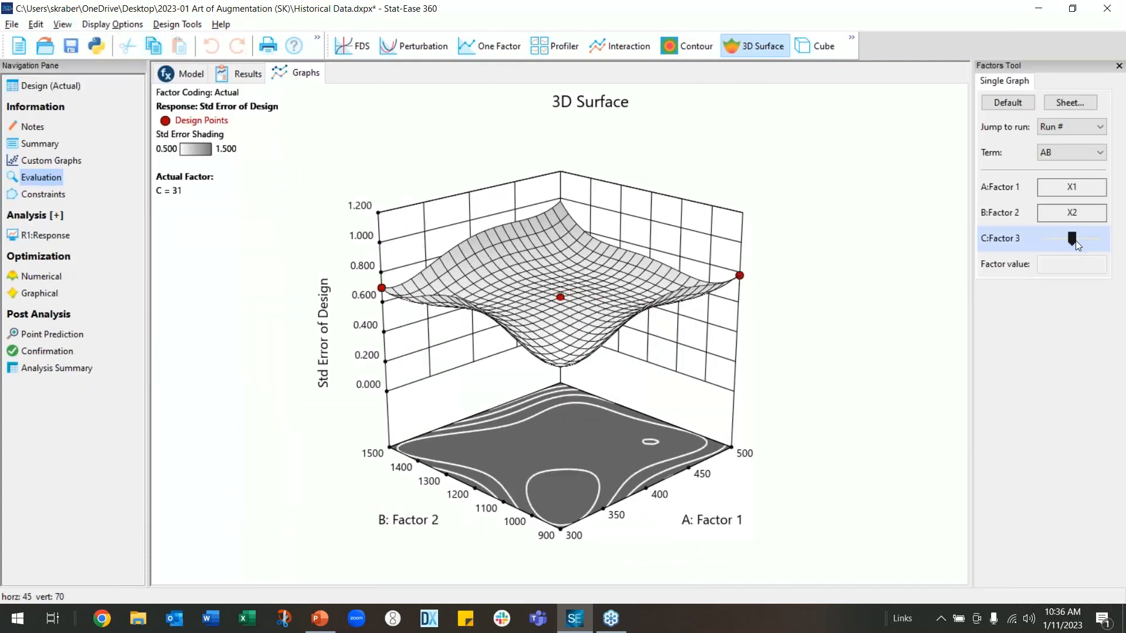
drag(1075, 238, 1097, 239)
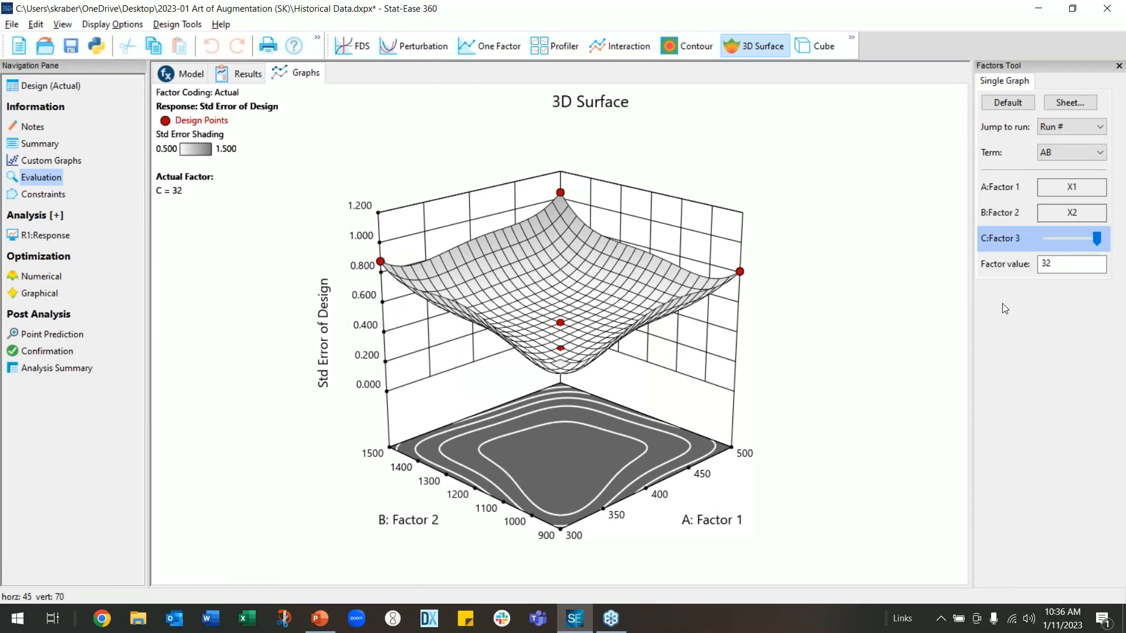
mouse_move(1099, 244)
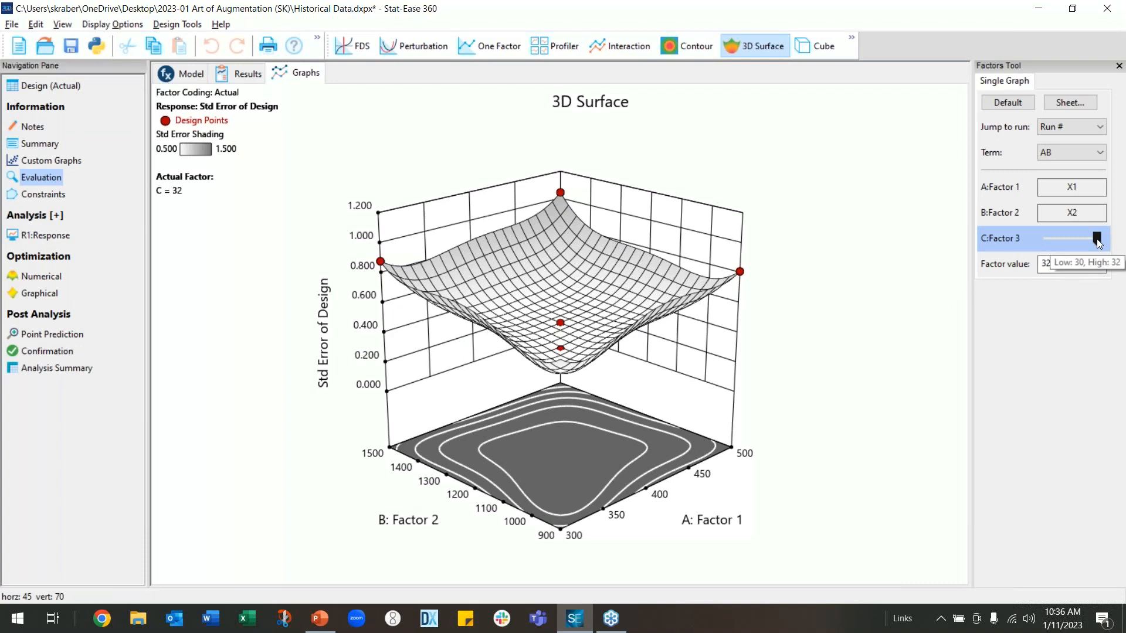
drag(1099, 244, 1089, 244)
drag(1079, 242, 1075, 244)
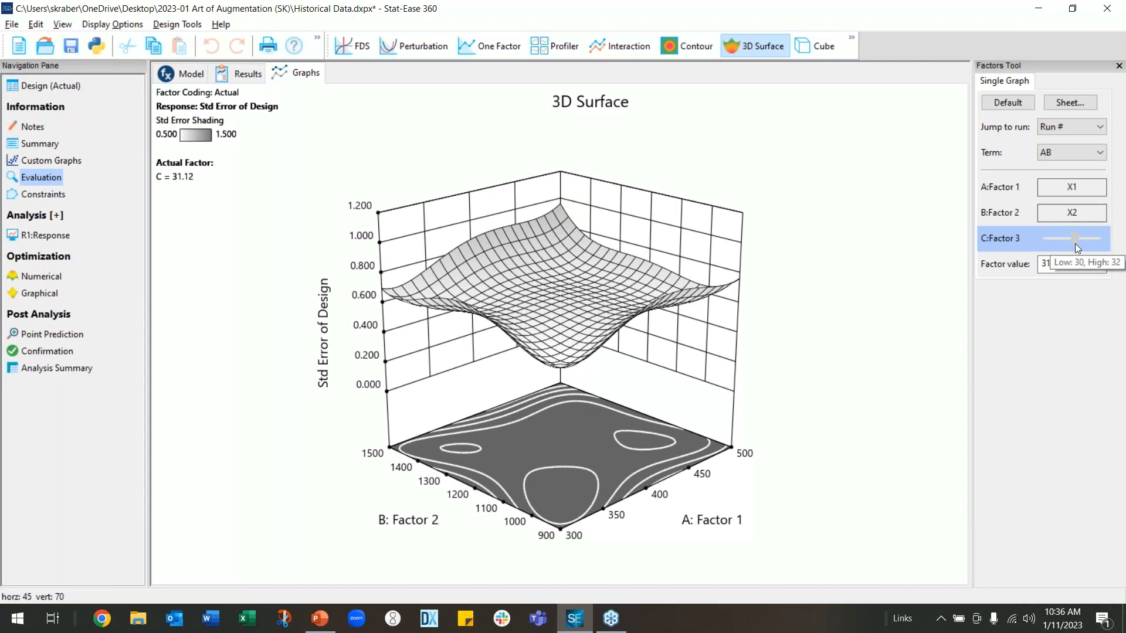
drag(1075, 244, 1037, 241)
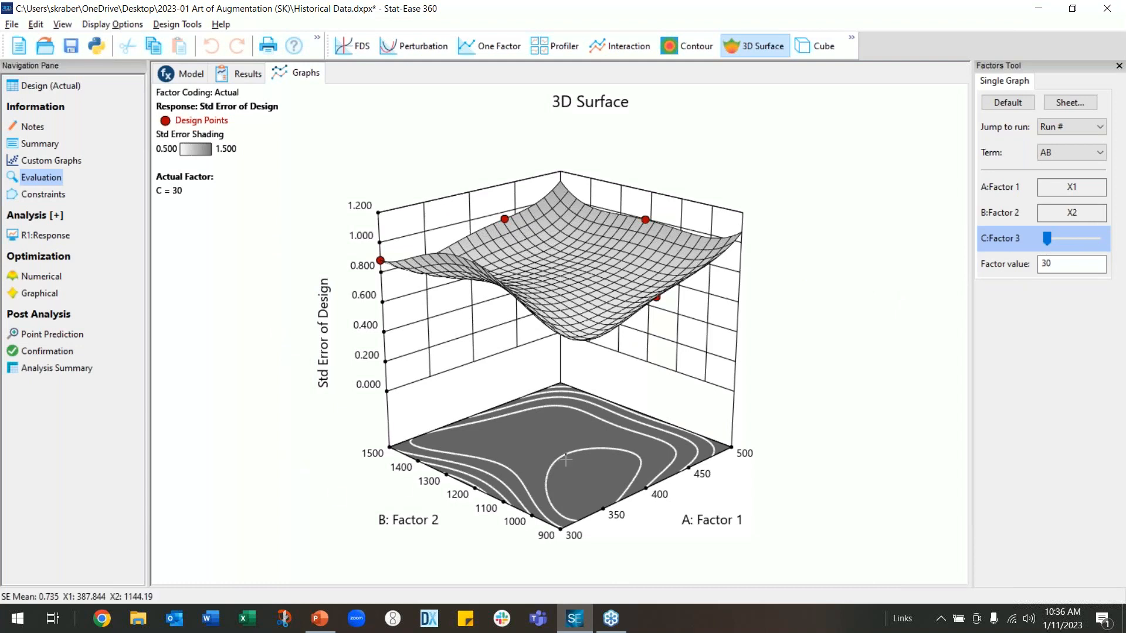
- Switch to the PowerPoint slide show and advance to the slide comparing prediction error surfaces for the original runs and augmented design
key(alt+Tab)
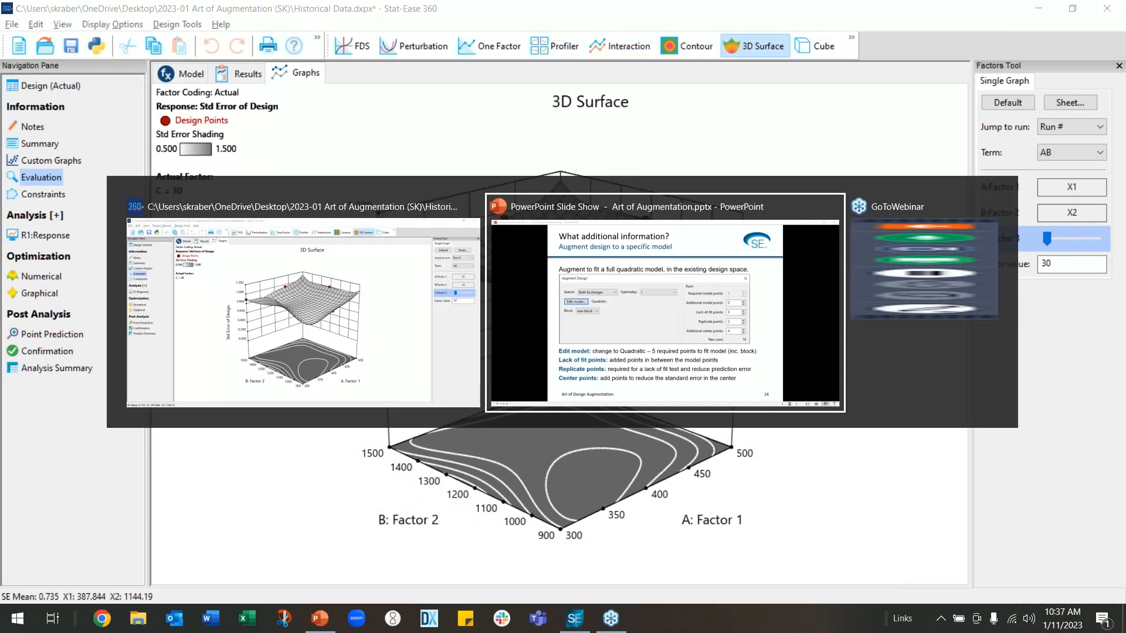
key(Right)
key(Right)
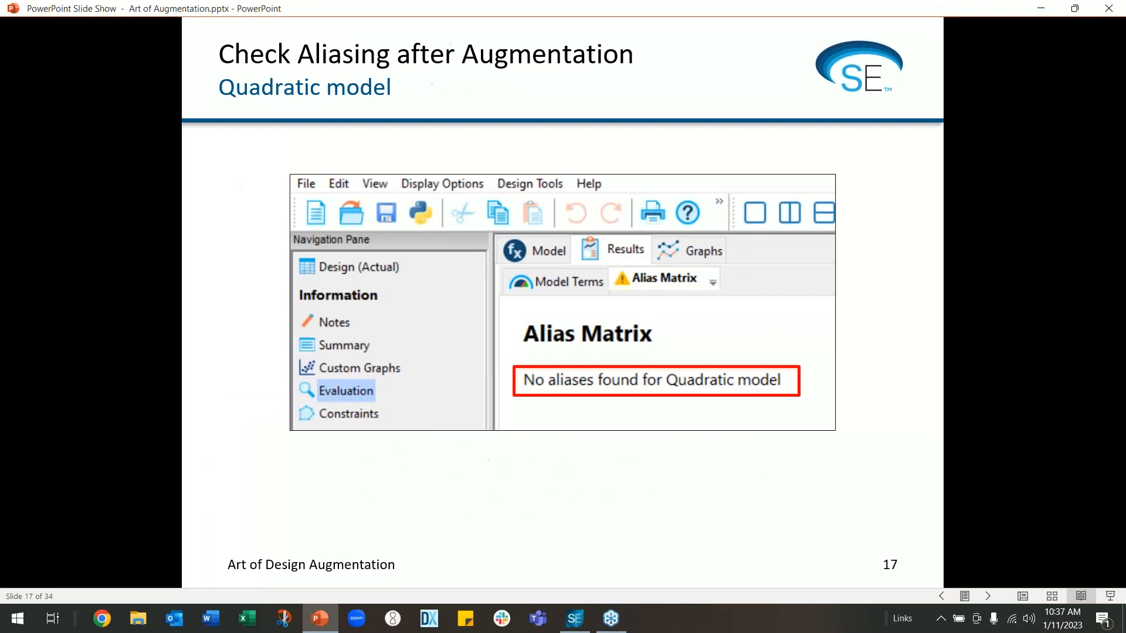
key(Right)
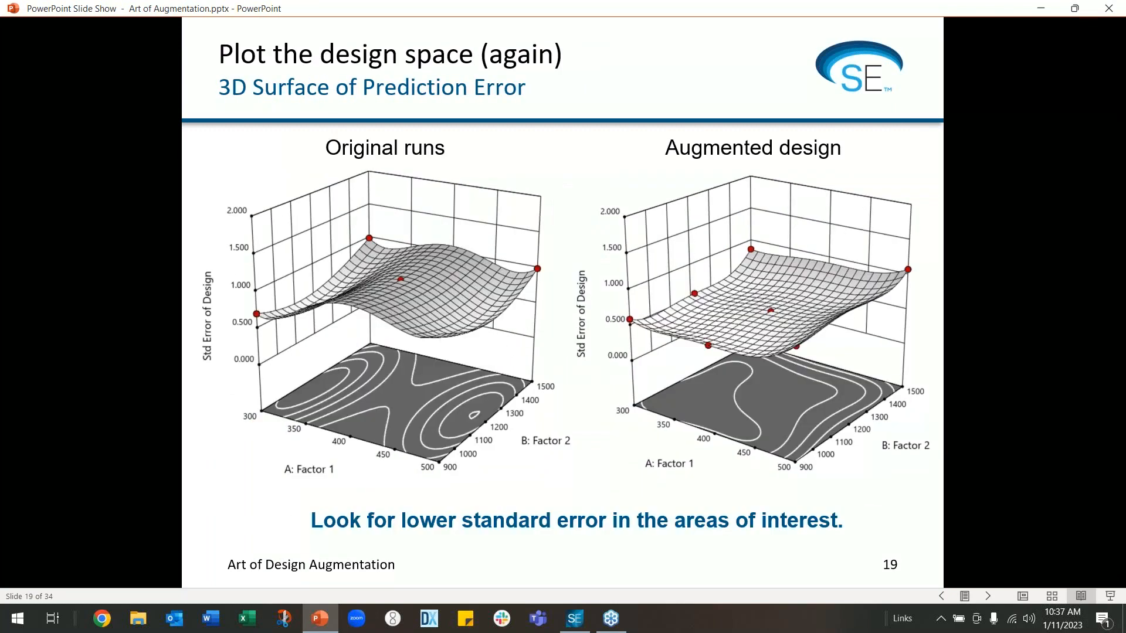
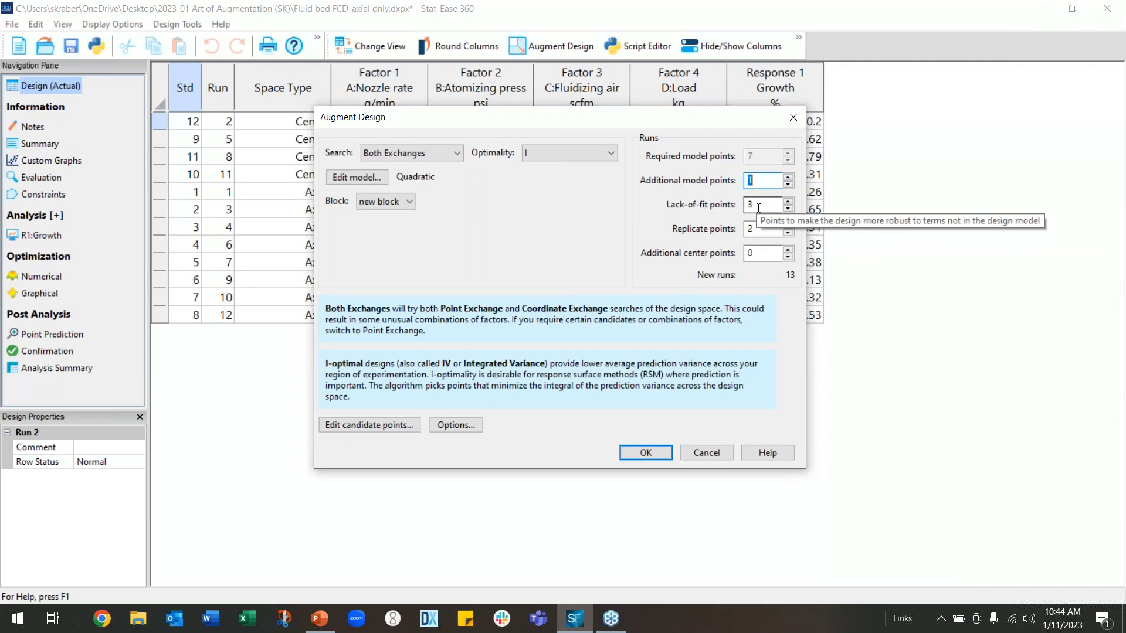
- Set both the lack-of-fit points and the replicate points to 0 for the fluid bed design's quadratic augmentation
text(0)
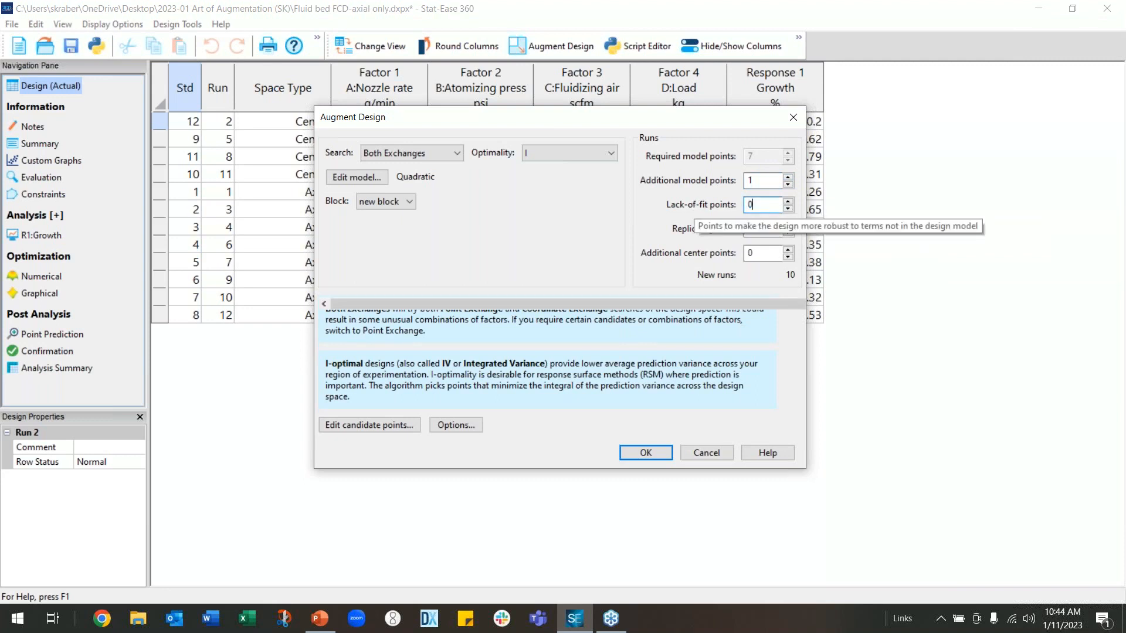
key(Tab)
text(0)
key(Tab)
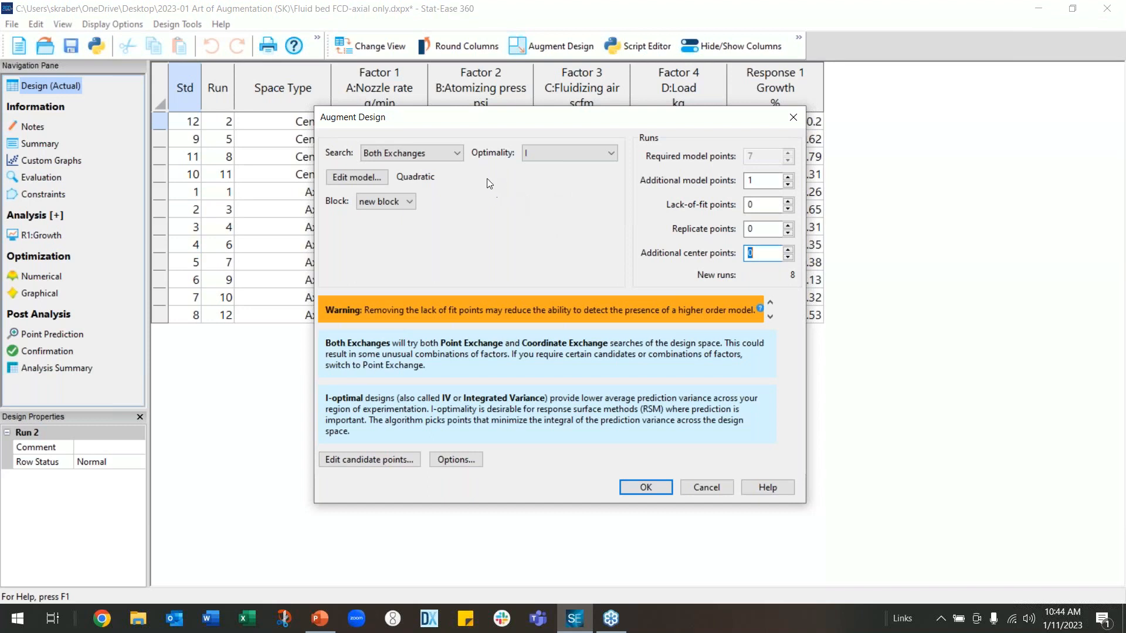
- Set the augmentation search to Point Exchange and open the candidate points for editing
click(459, 154)
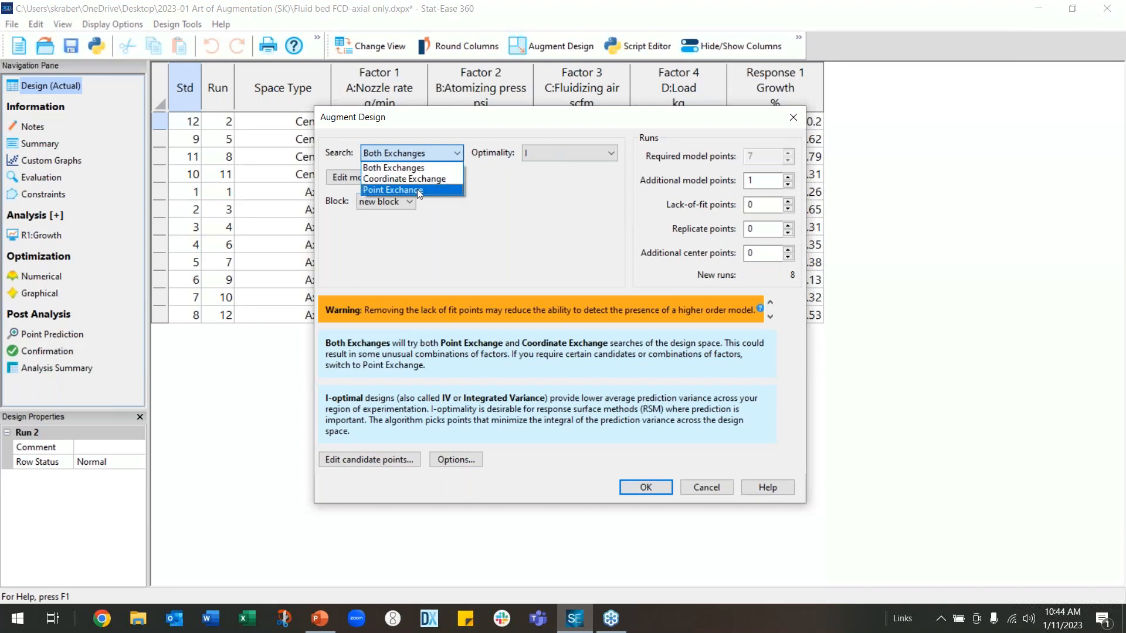
click(446, 191)
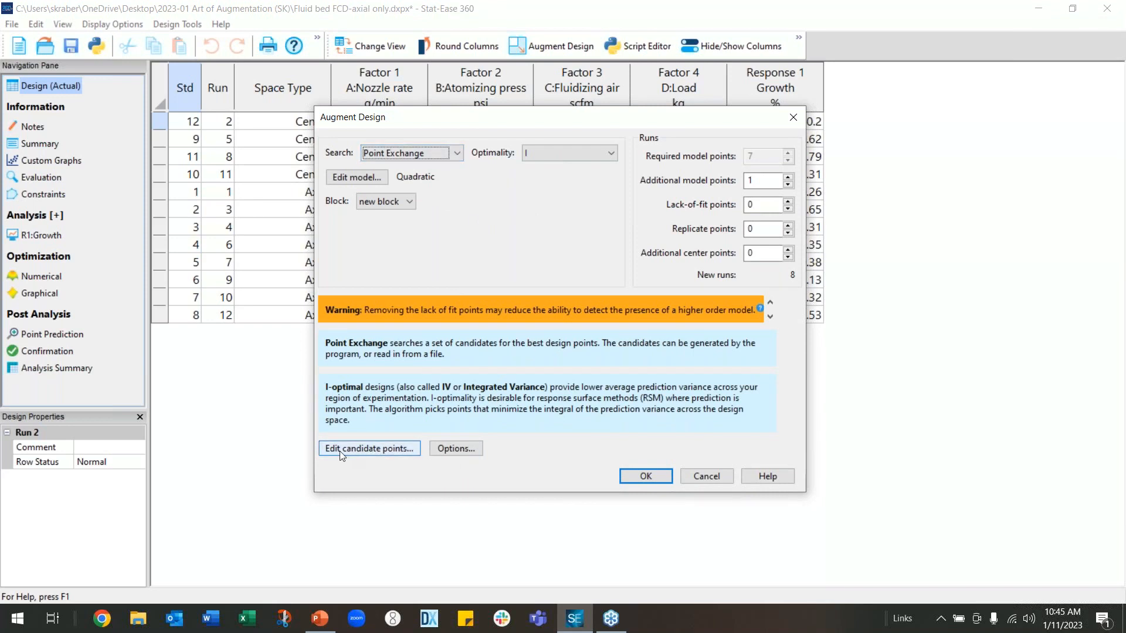
click(381, 450)
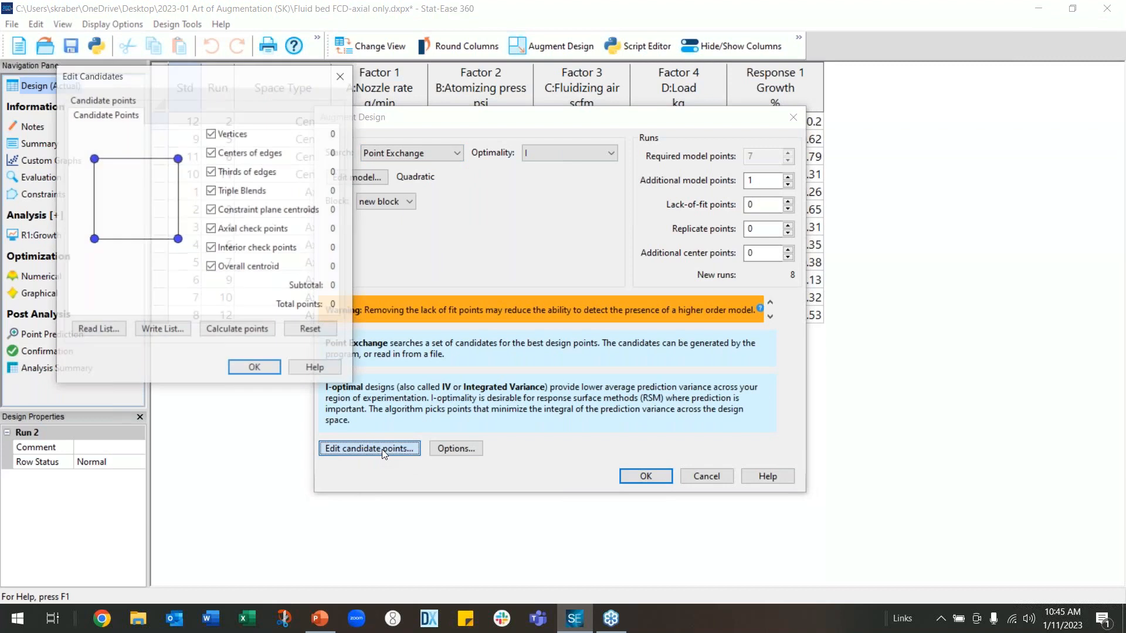
drag(231, 81, 576, 189)
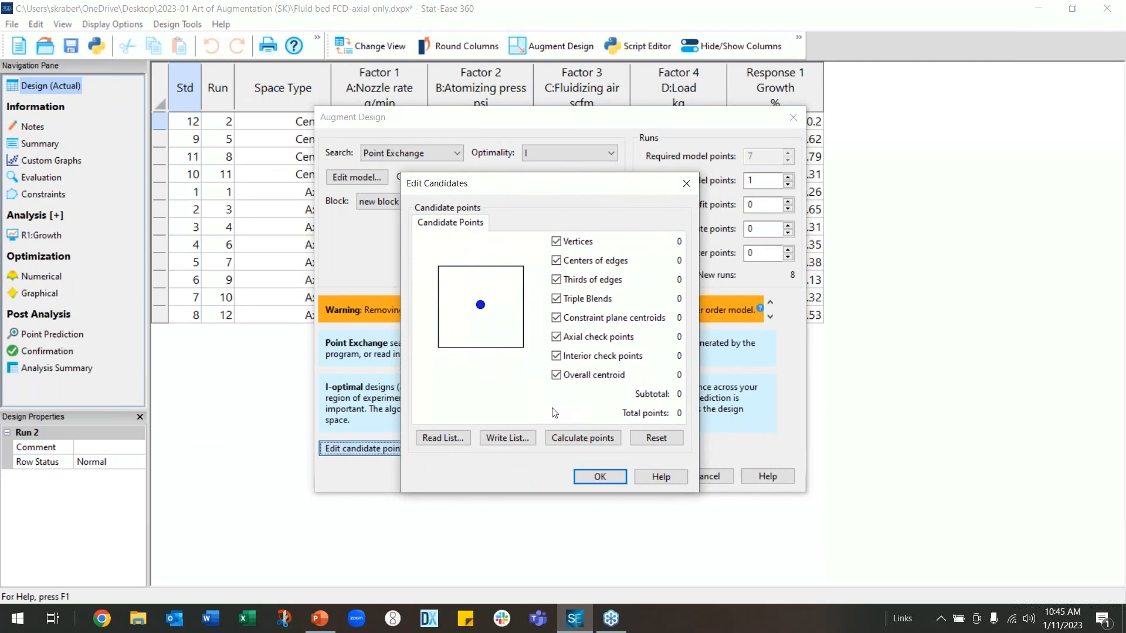
- Restrict the candidate points to vertices only, calculate them and generate the augmented fluid bed design
click(557, 262)
click(557, 280)
click(557, 299)
click(557, 318)
click(557, 338)
click(557, 357)
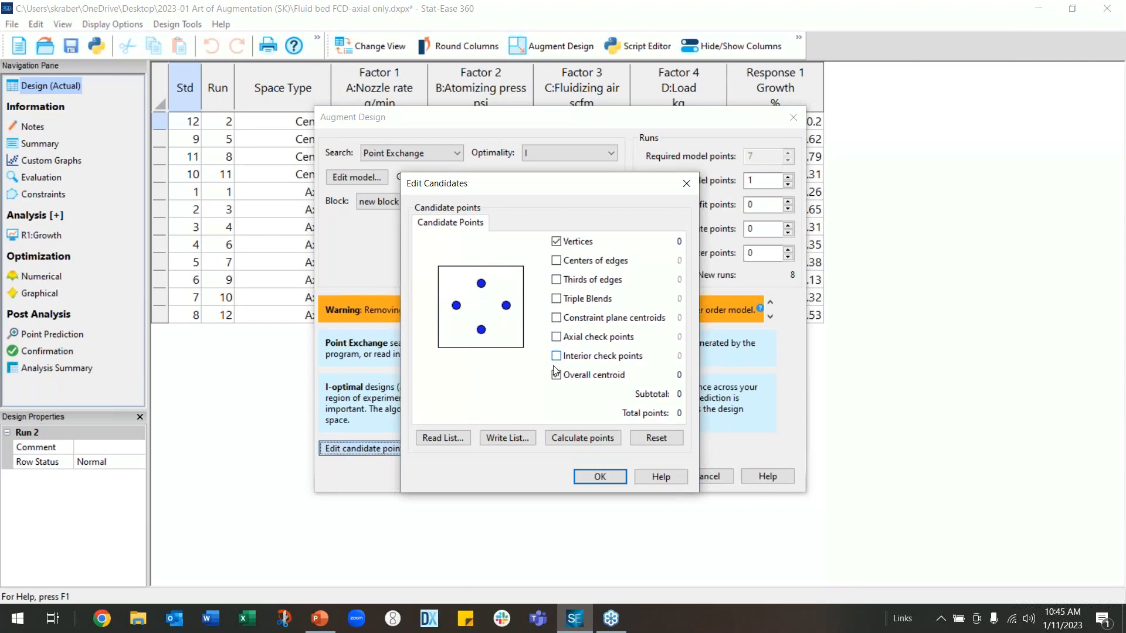
click(556, 375)
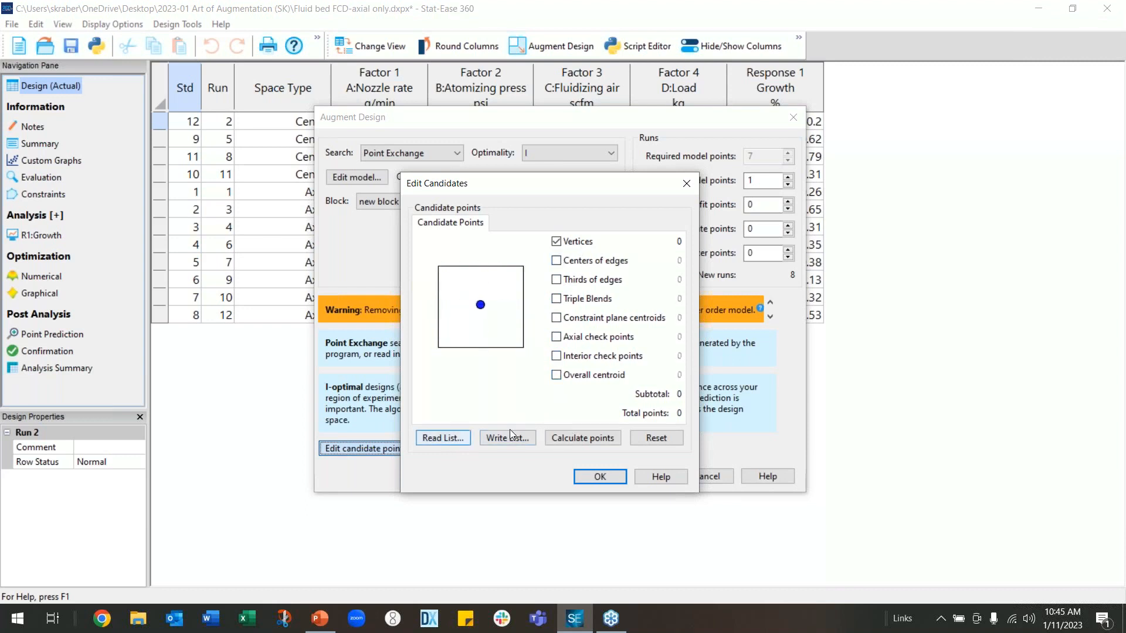
click(582, 438)
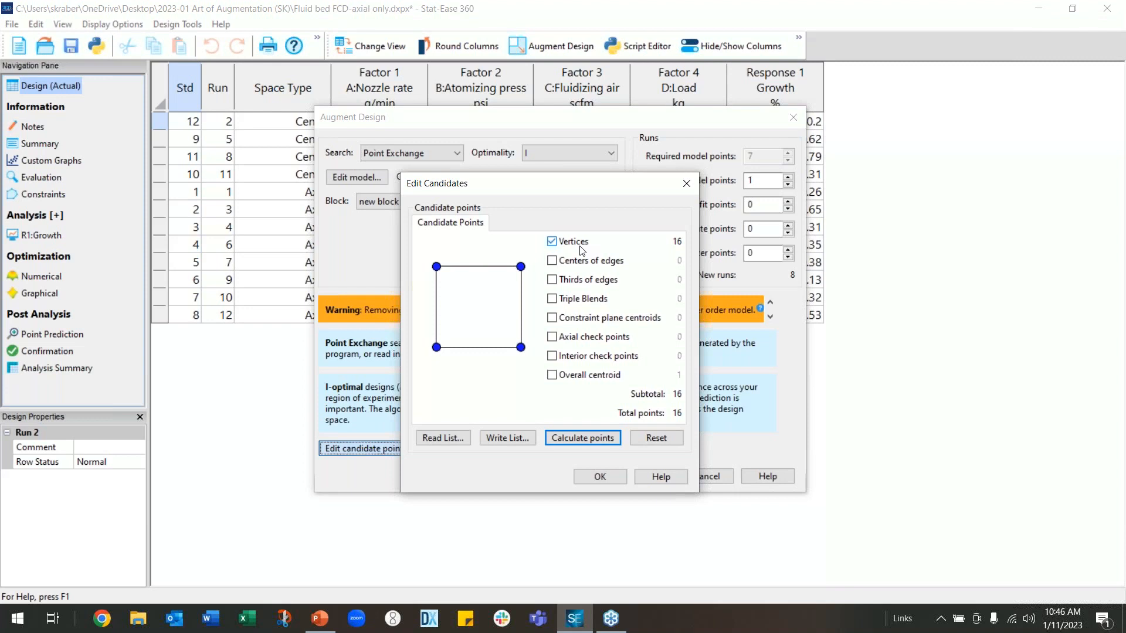
click(594, 477)
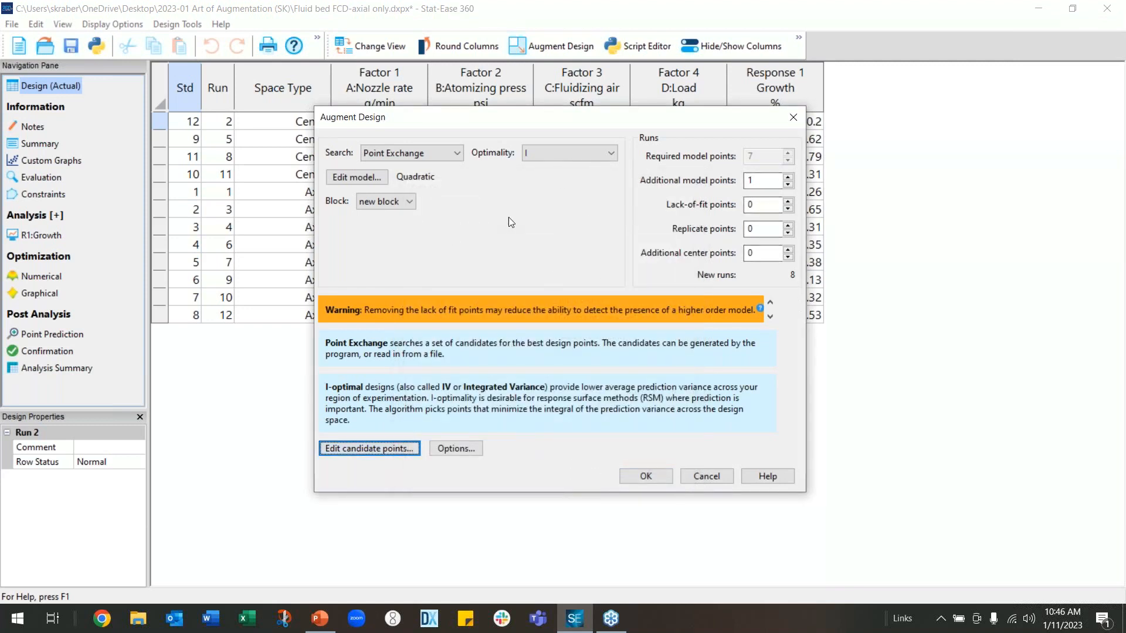
click(646, 477)
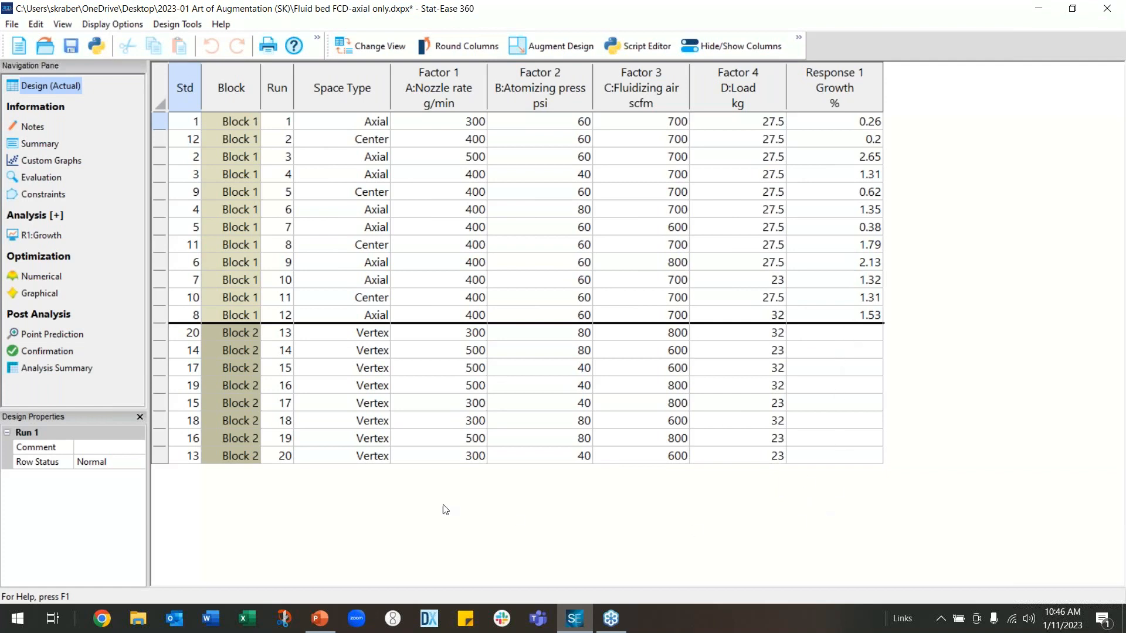
- Evaluate the augmented design for the quadratic model and examine its alias matrix and model terms
click(58, 178)
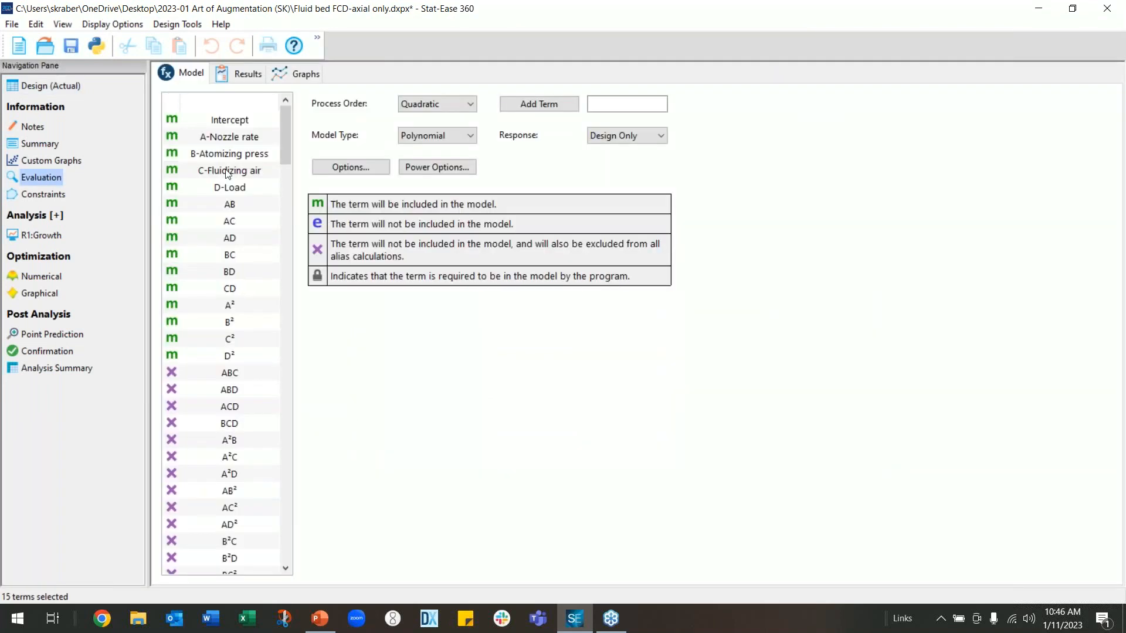
click(247, 77)
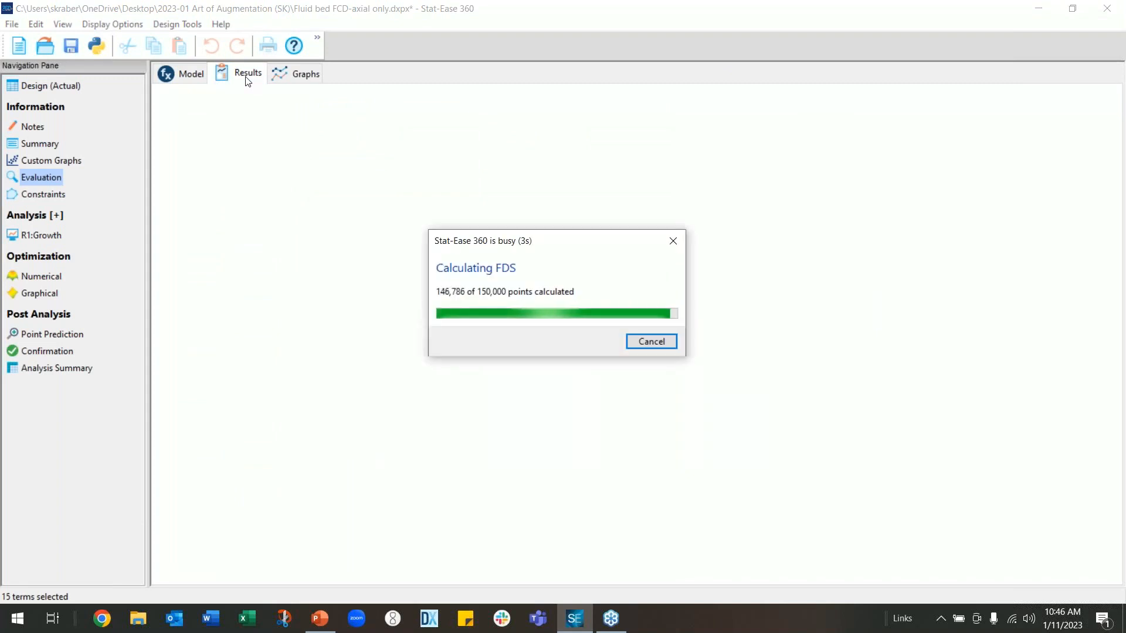
click(283, 95)
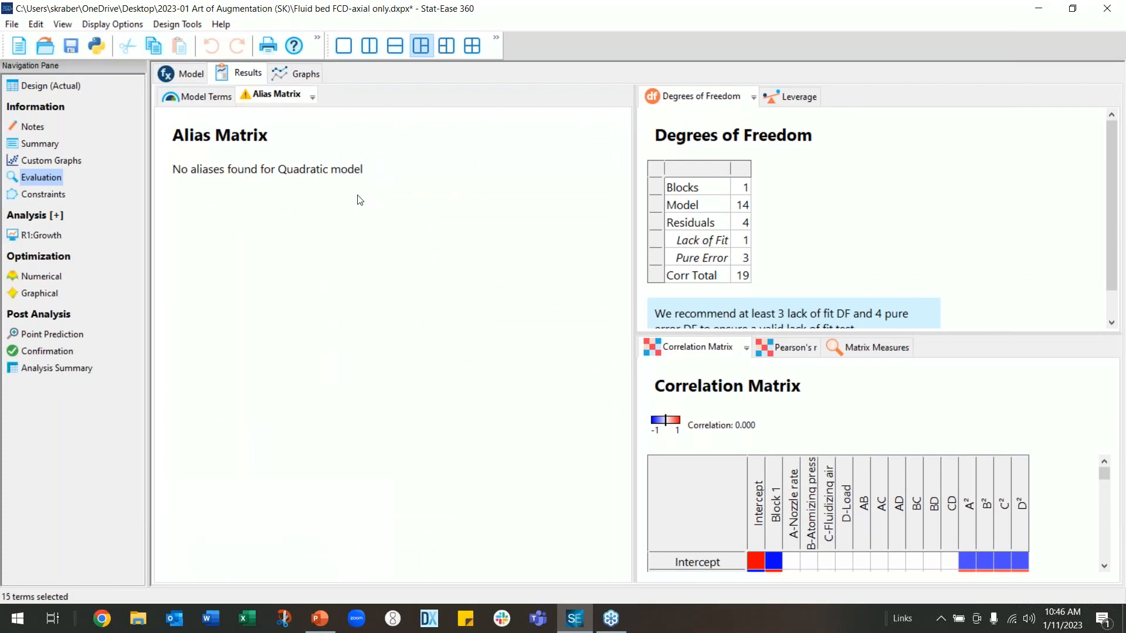
click(206, 98)
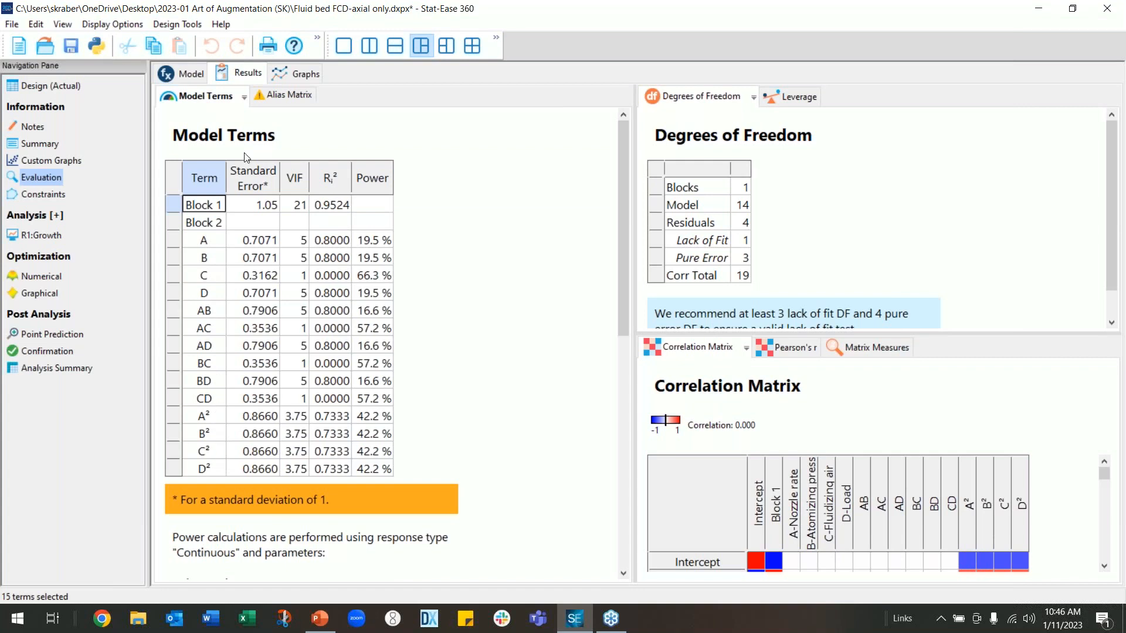
- Show the custom scatterplot with points colored by Block and B:Atomizing press on the Y1 axis
click(51, 160)
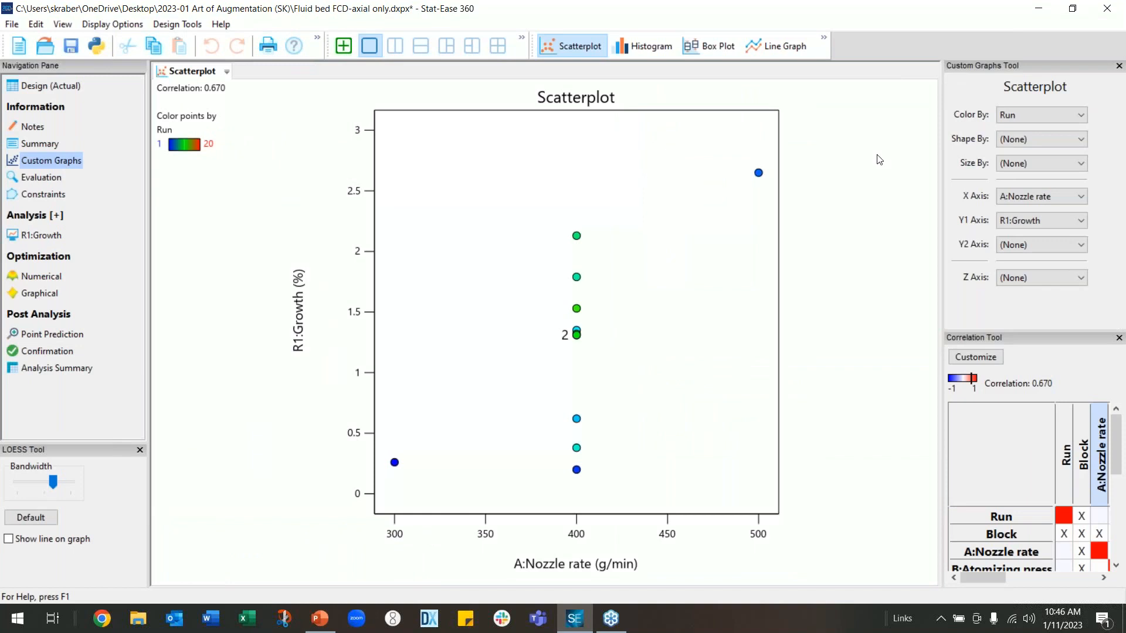
click(1081, 115)
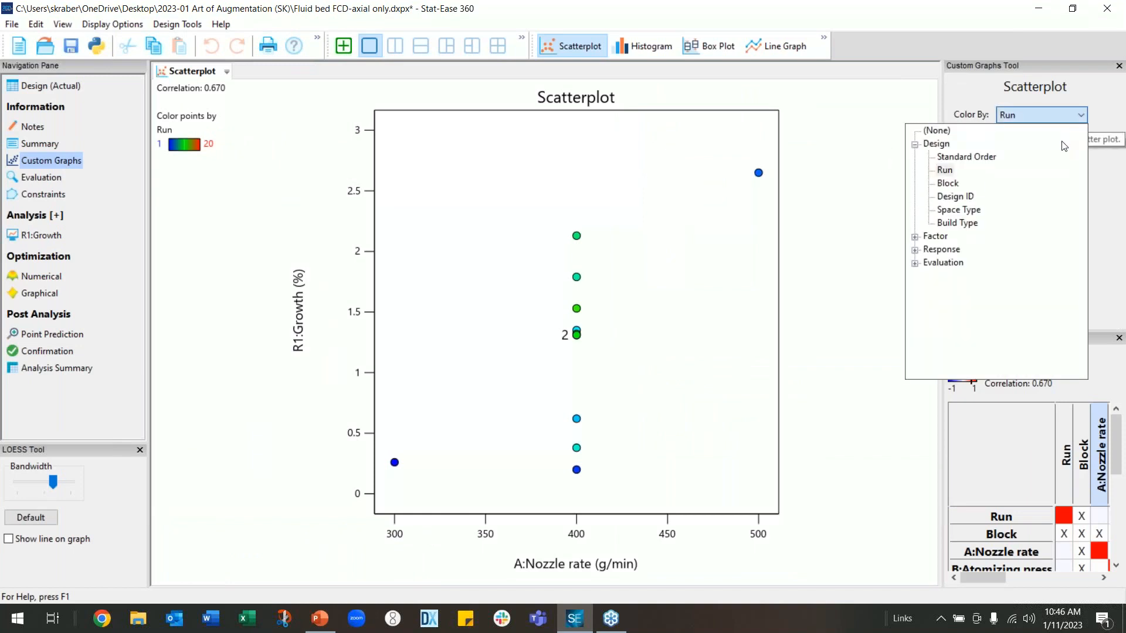
click(947, 183)
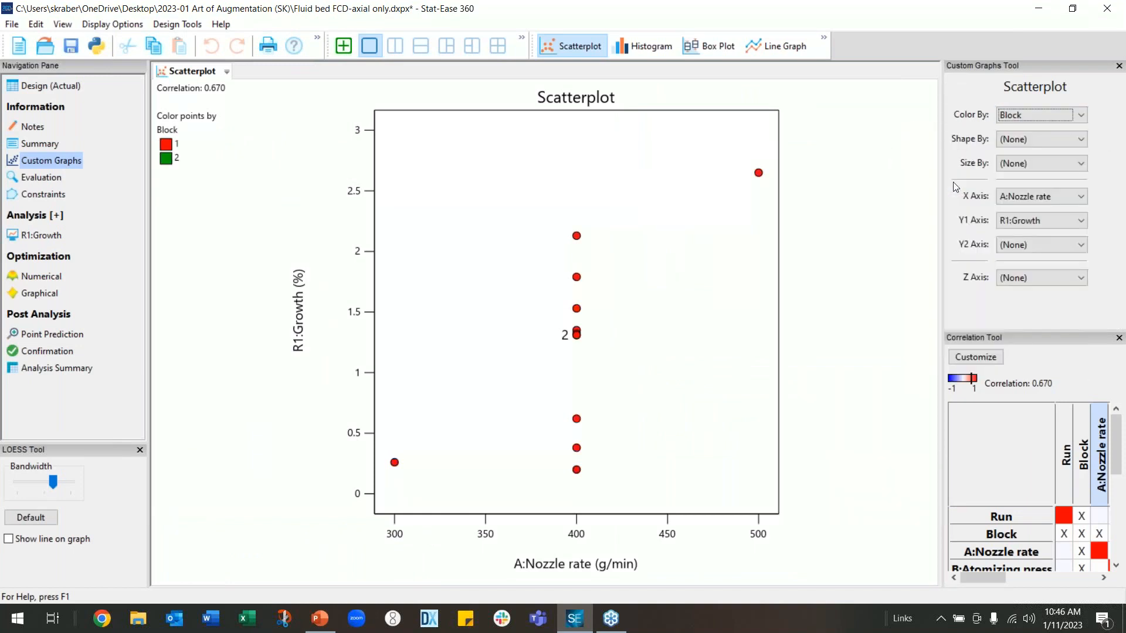
click(1081, 221)
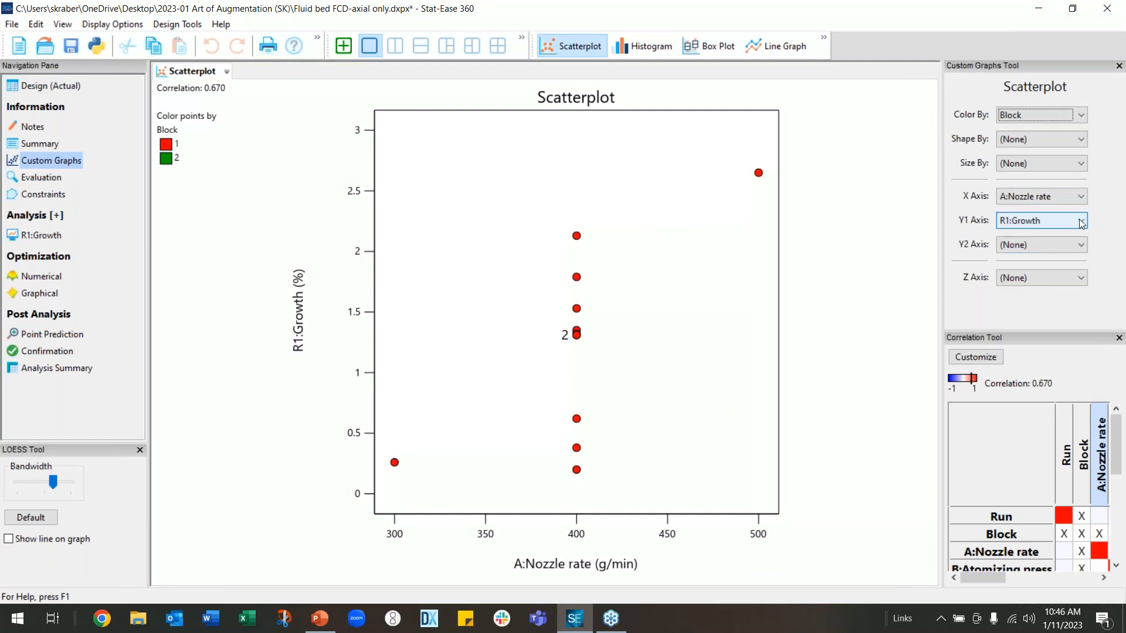
click(916, 251)
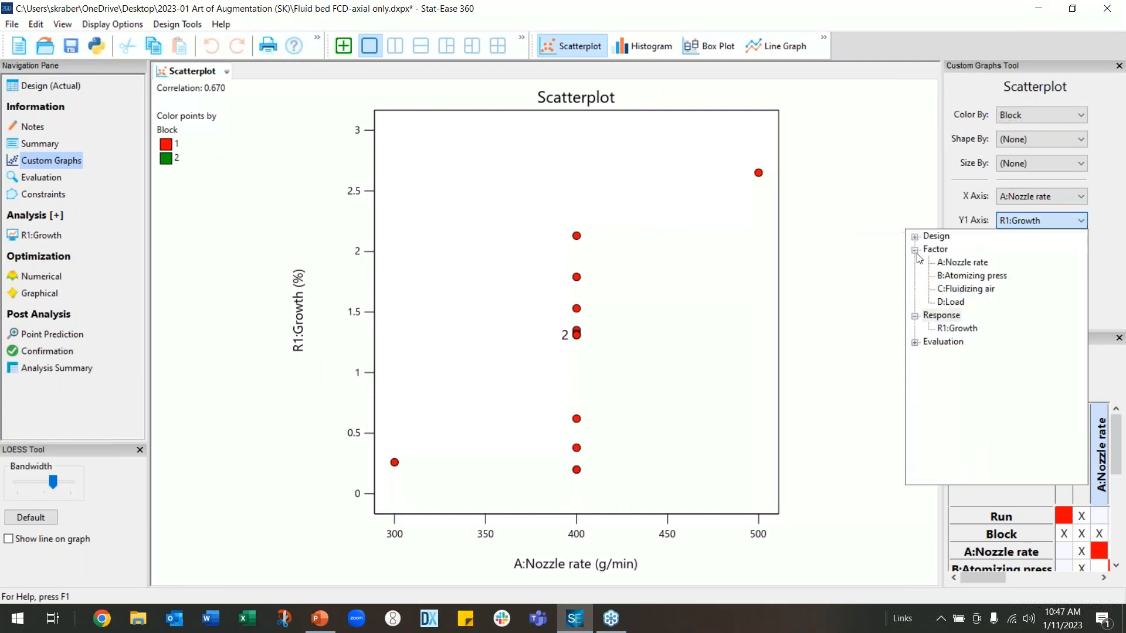
click(967, 277)
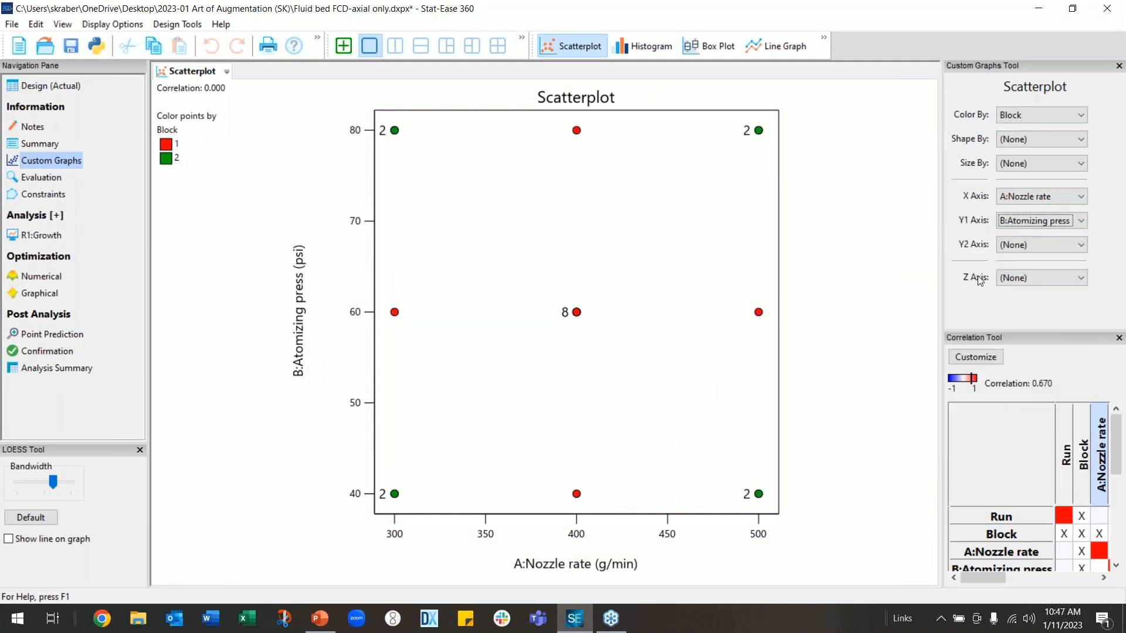
- Add C:Fluidizing air as the scatterplot's Z axis, inspect the 3D point layout from several angles and return to the design table
click(1078, 278)
click(917, 322)
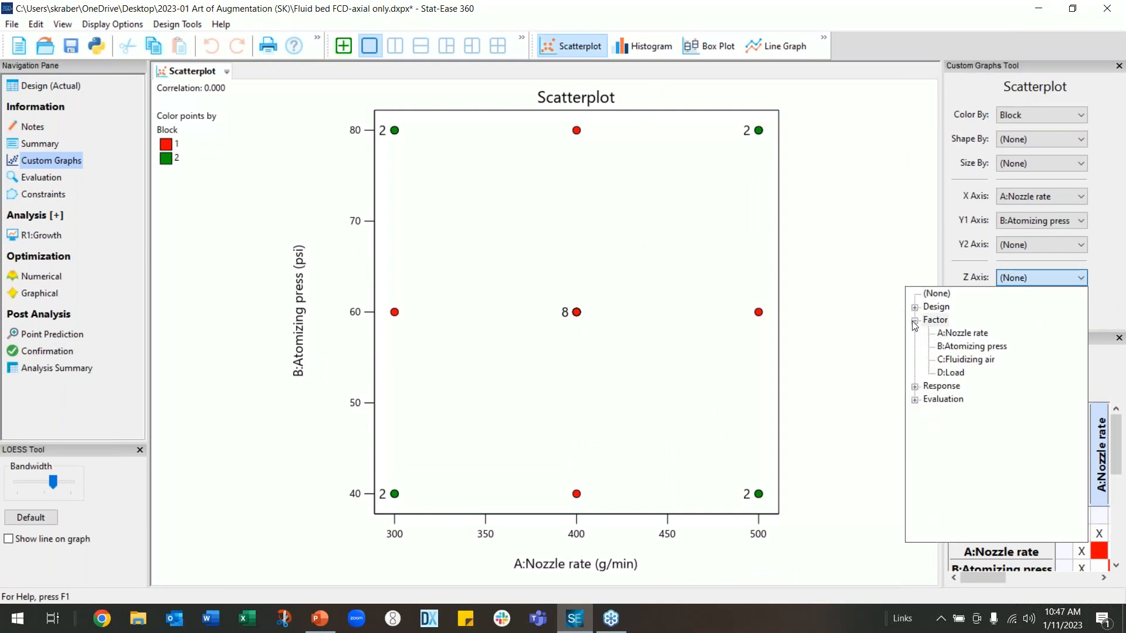
click(959, 360)
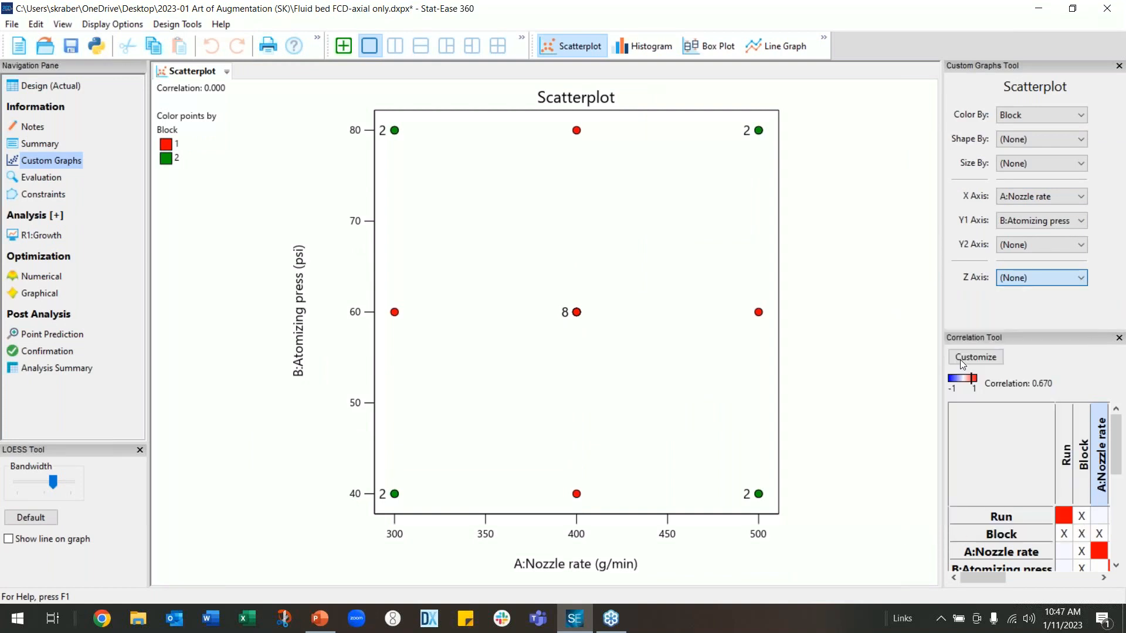
mouse_move(720, 421)
mouse_down()
mouse_move(676, 403)
mouse_move(707, 415)
mouse_up()
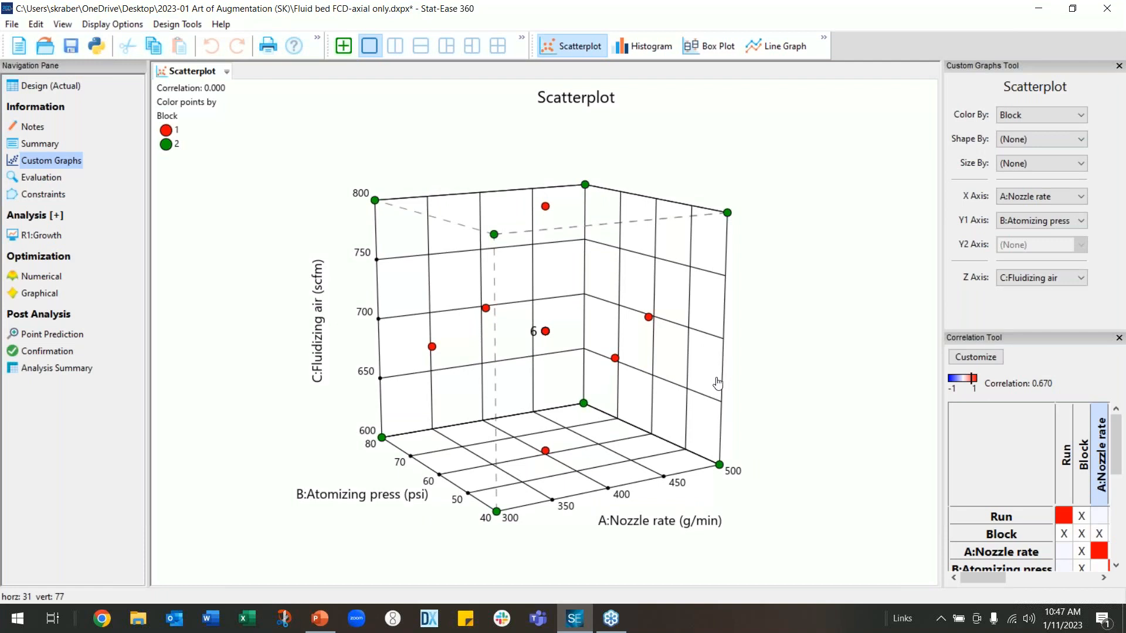
drag(714, 375, 749, 377)
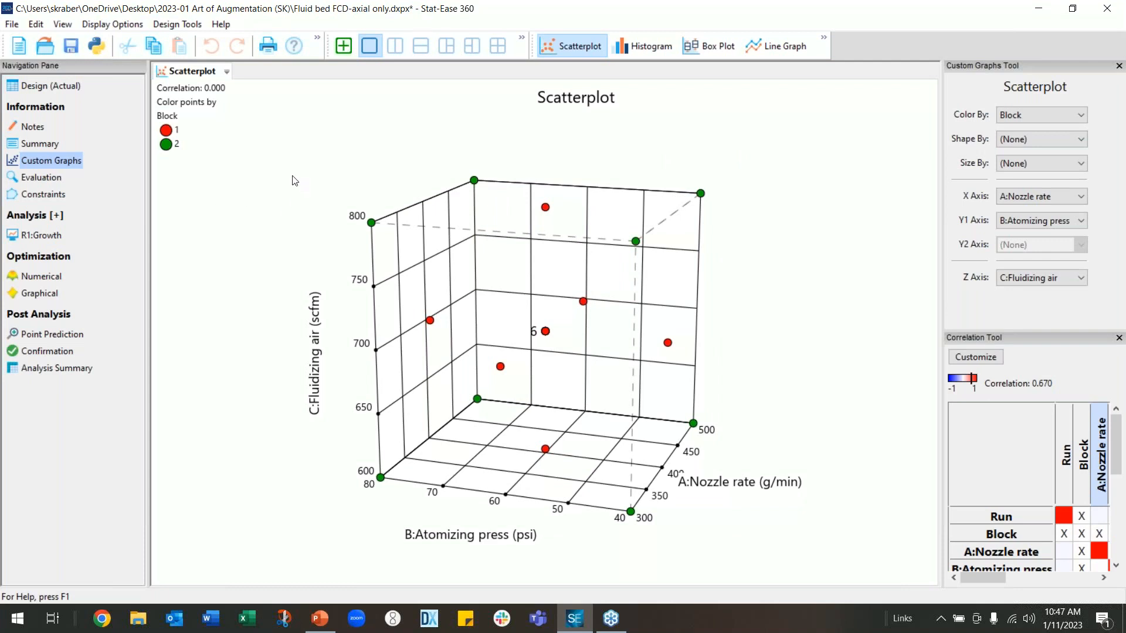
click(59, 87)
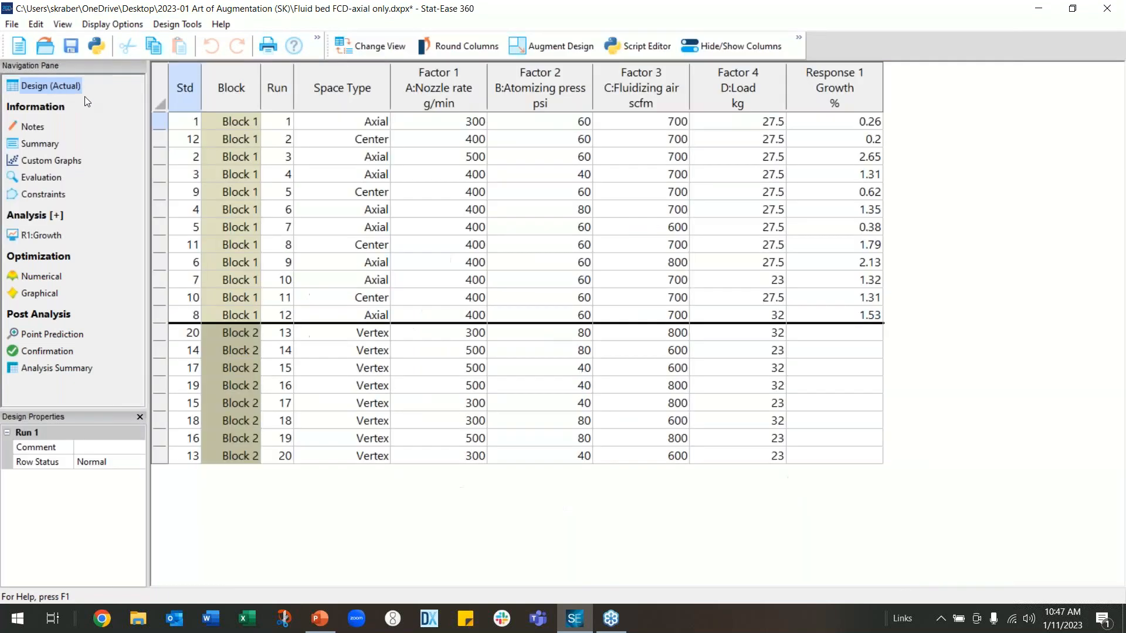
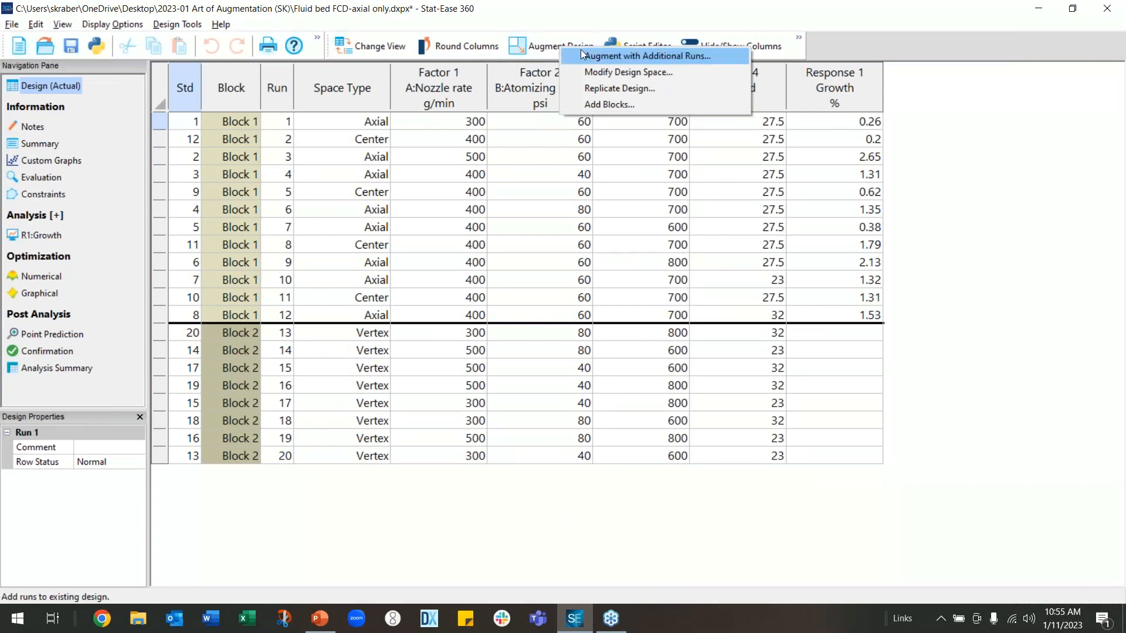
- Start modifying the design space and set Nozzle rate's new low to 400 and new high to 600
click(628, 73)
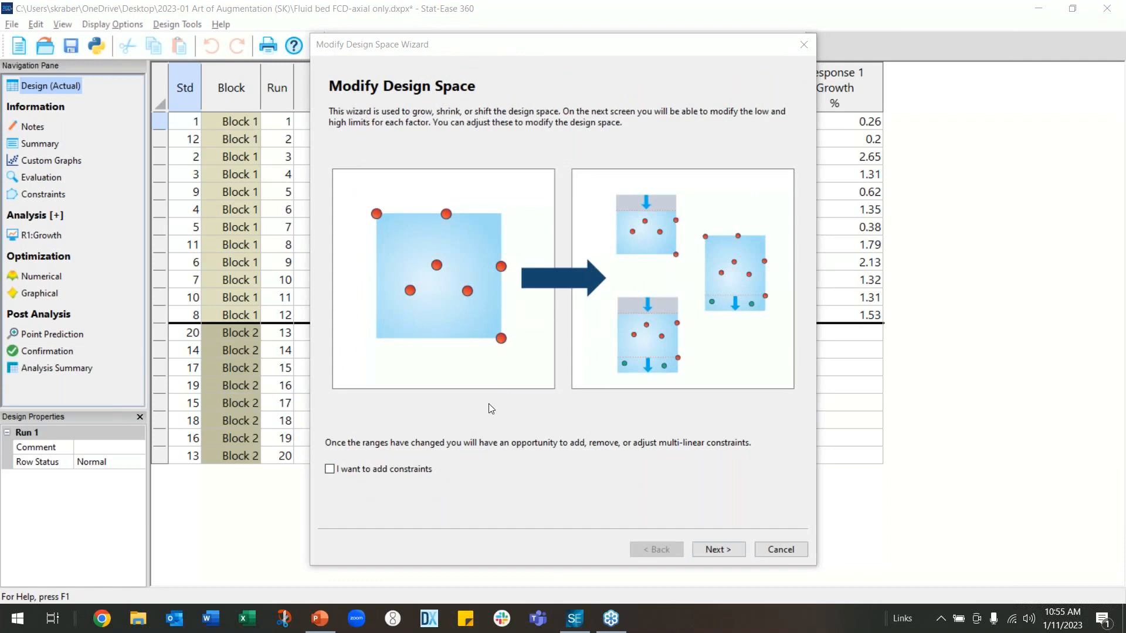
click(719, 550)
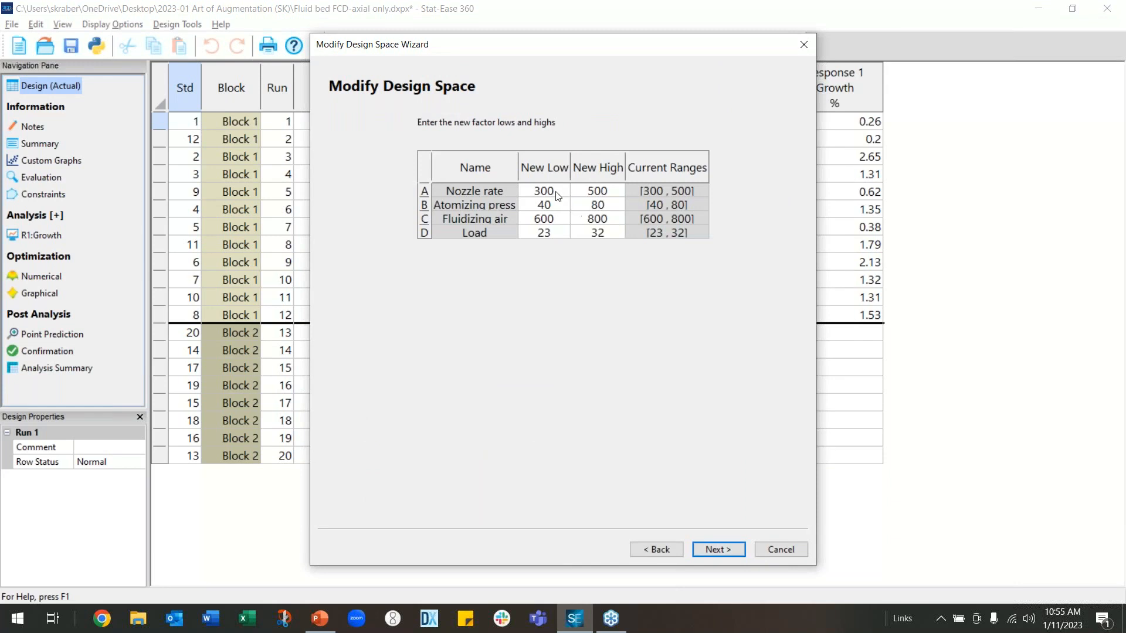
click(611, 195)
click(559, 190)
text(400)
key(Tab)
text(600)
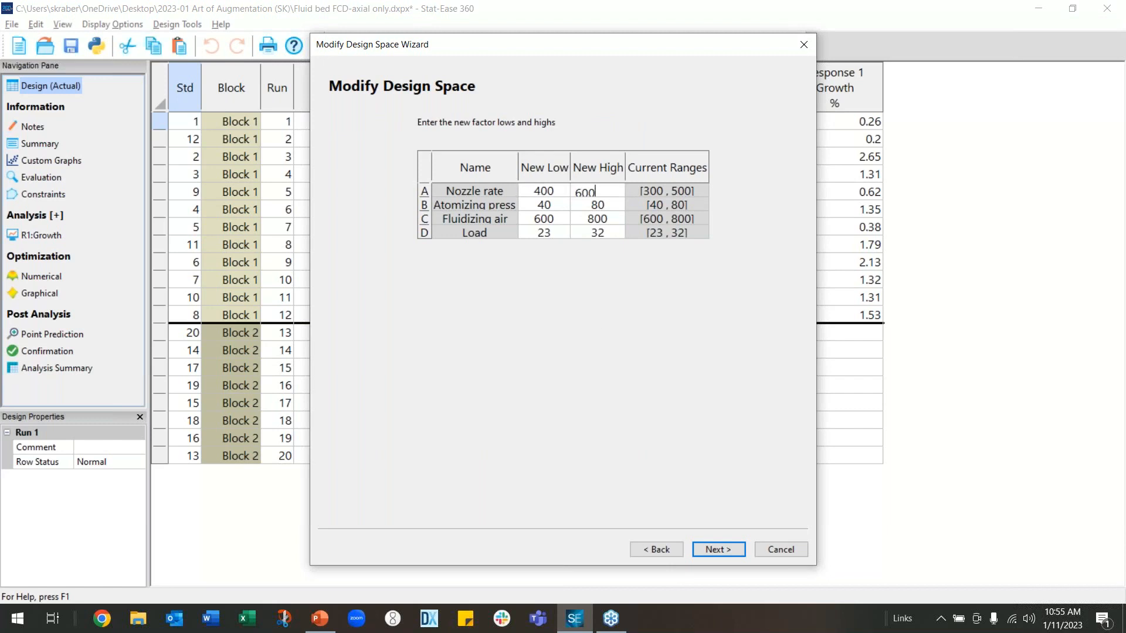
key(Tab)
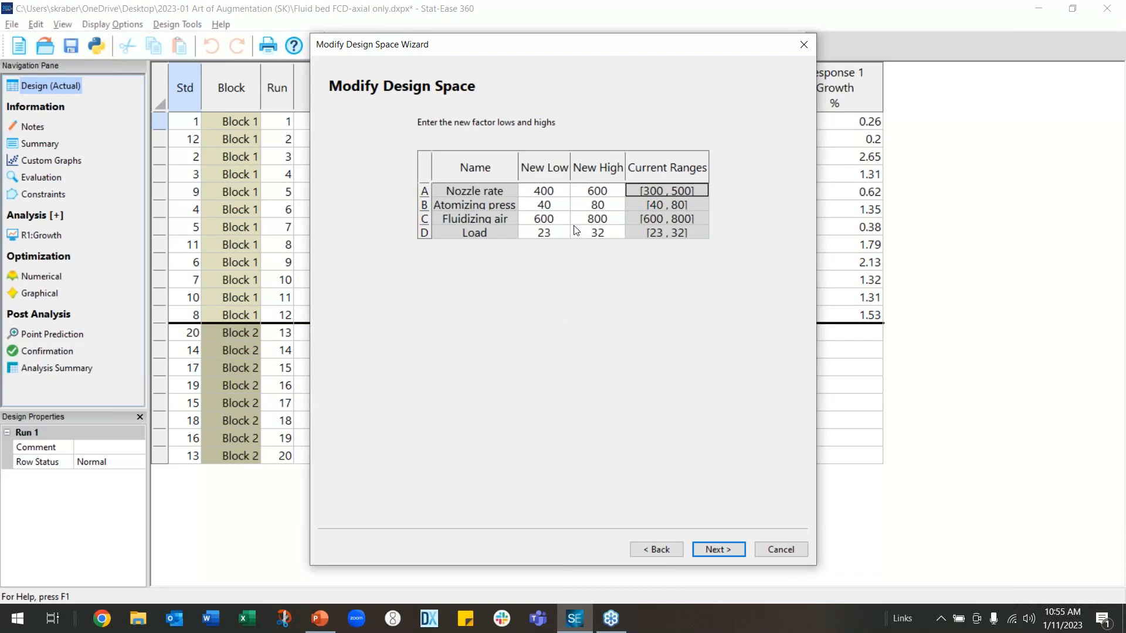
- Set Atomizing press's new low to 50 and new high to 90 in the modified design space
click(556, 210)
text(50)
key(Tab)
text(90)
key(Tab)
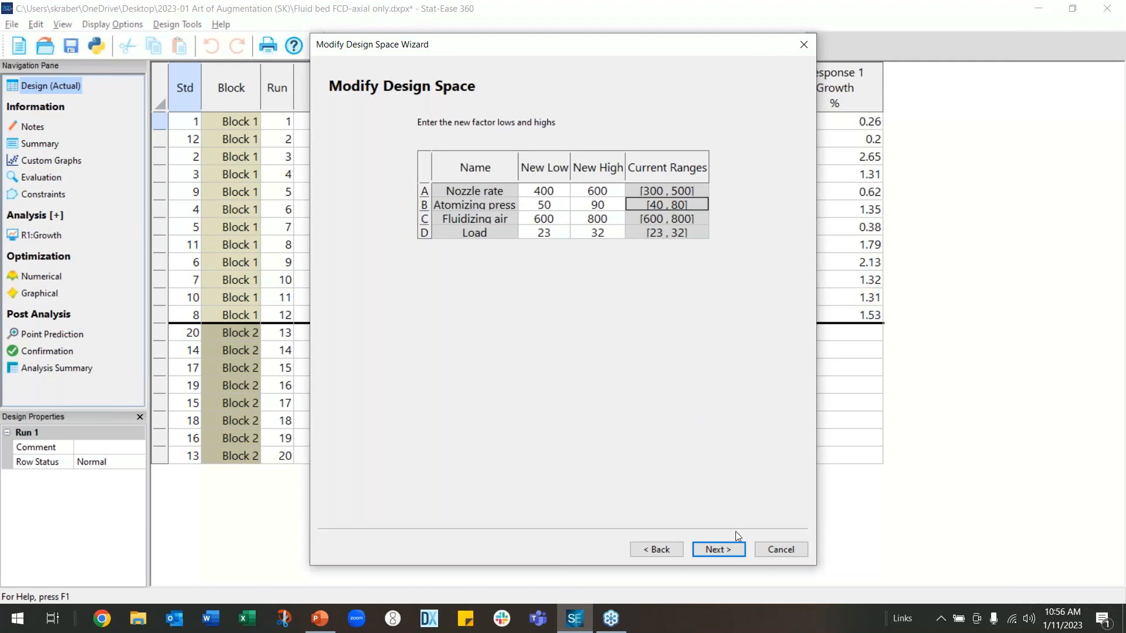
- Try 3 additional model points and an increase in lack-of-fit points for the modified design space, and cancel the modification
click(727, 552)
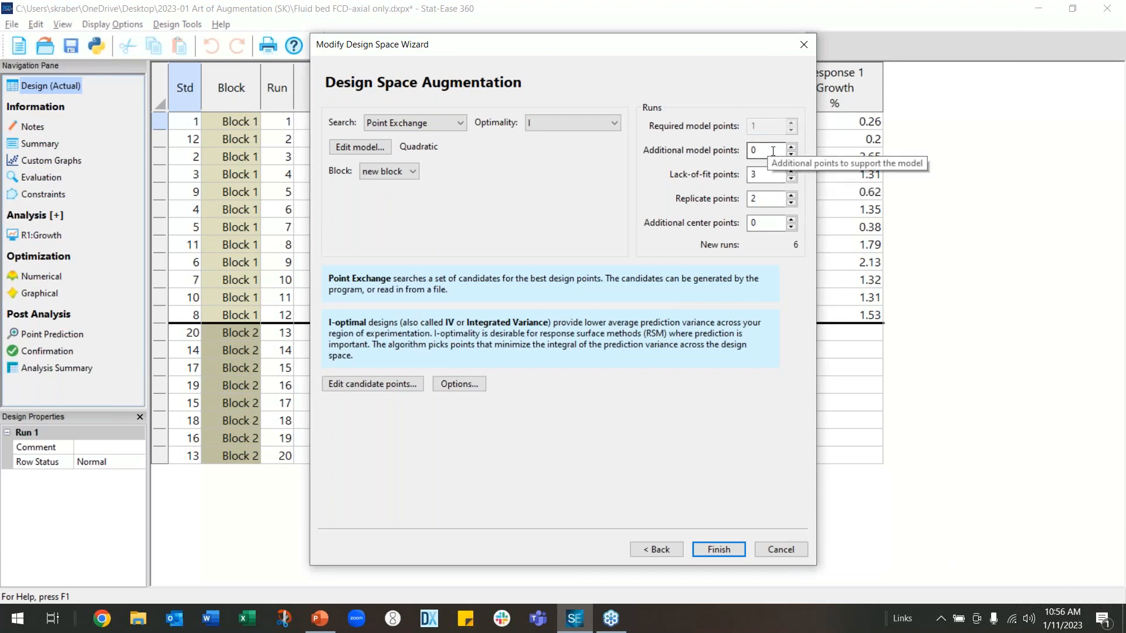
click(791, 148)
click(791, 148)
click(792, 148)
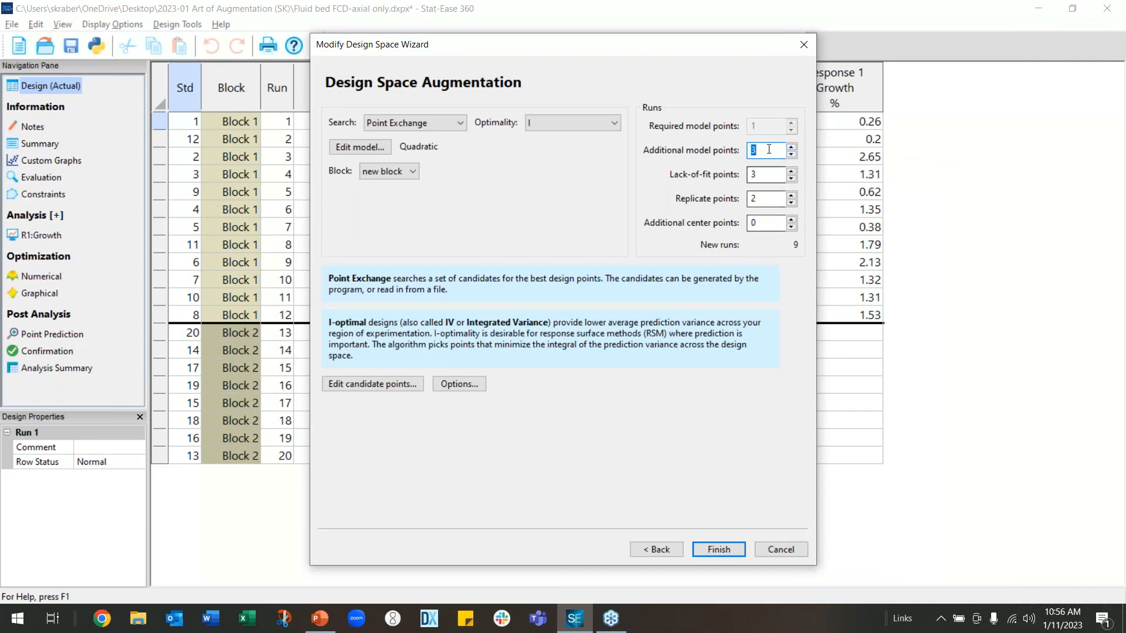
click(792, 172)
click(771, 547)
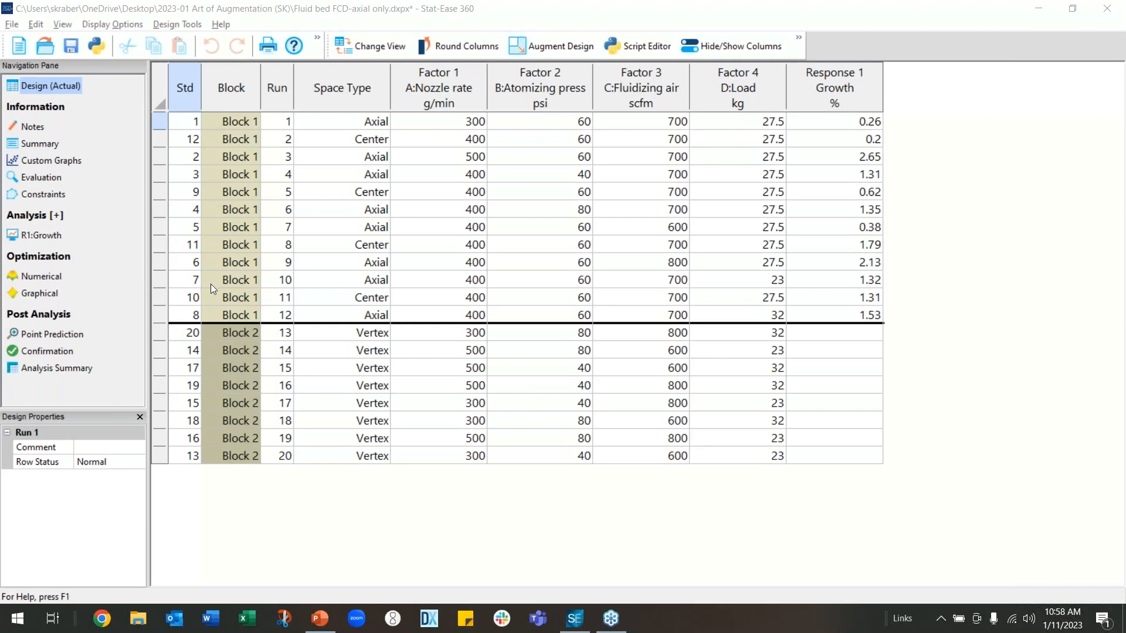
- Review the factor info for A:Nozzle rate, including its low and high levels, and close it without changes
right_click(454, 92)
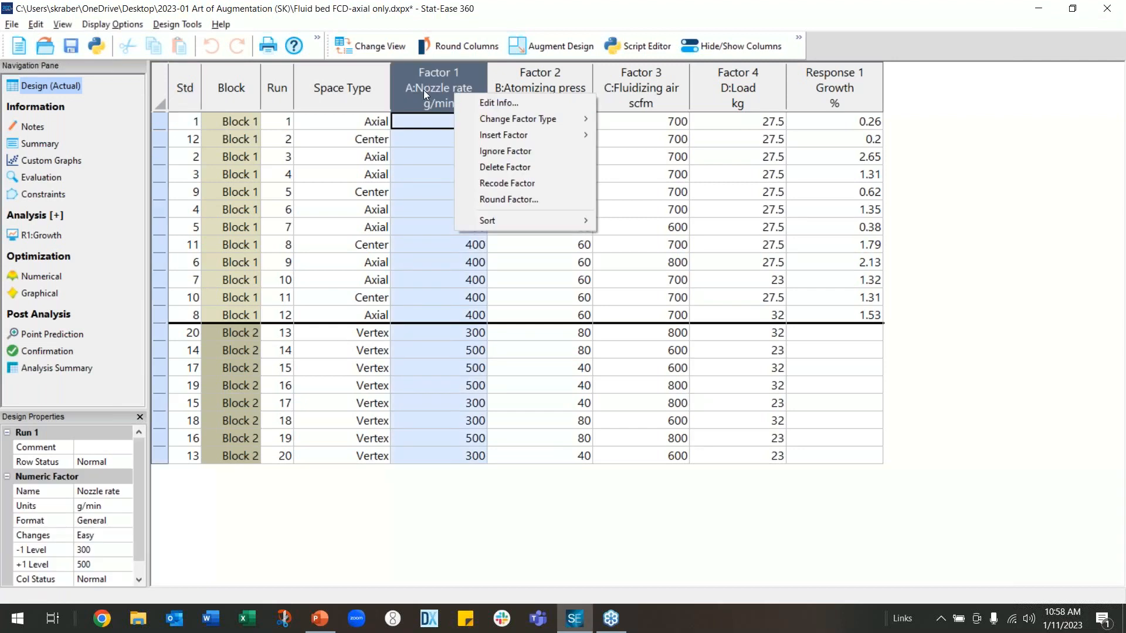
click(529, 103)
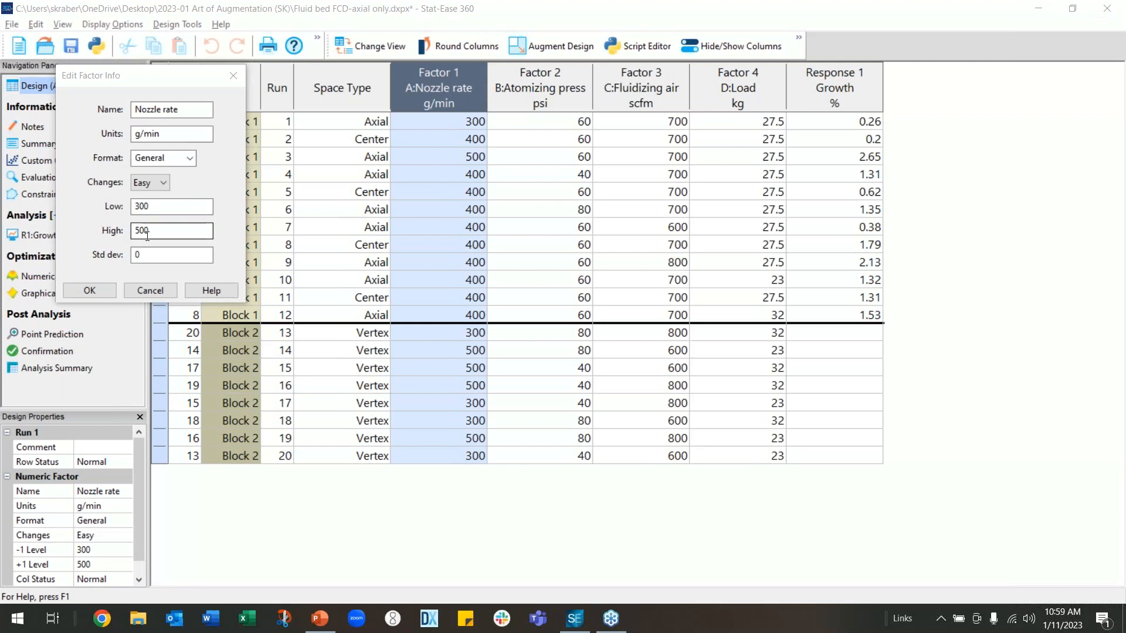
click(148, 292)
click(148, 292)
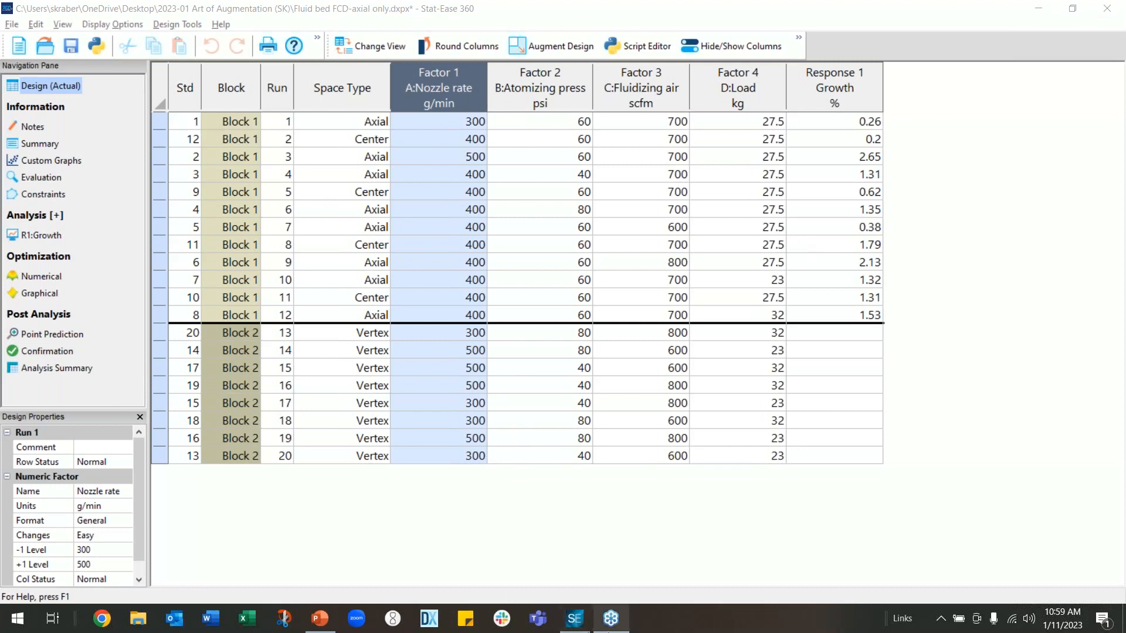
- Switch to the PowerPoint slide show and advance to the Foundational DOE Training slide
click(323, 622)
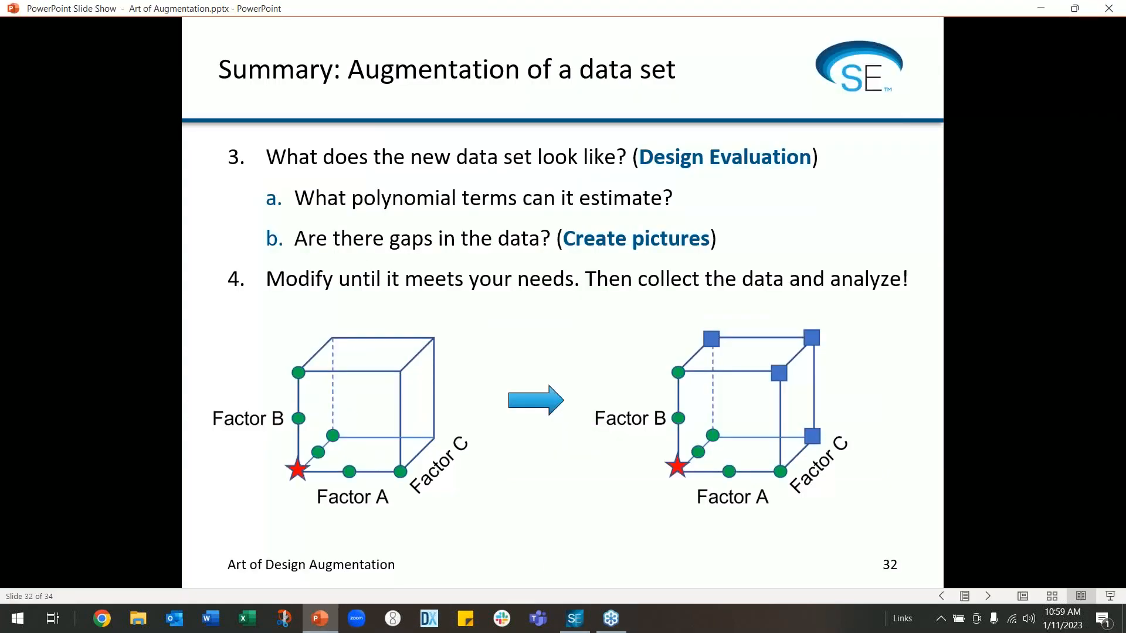
key(Right)
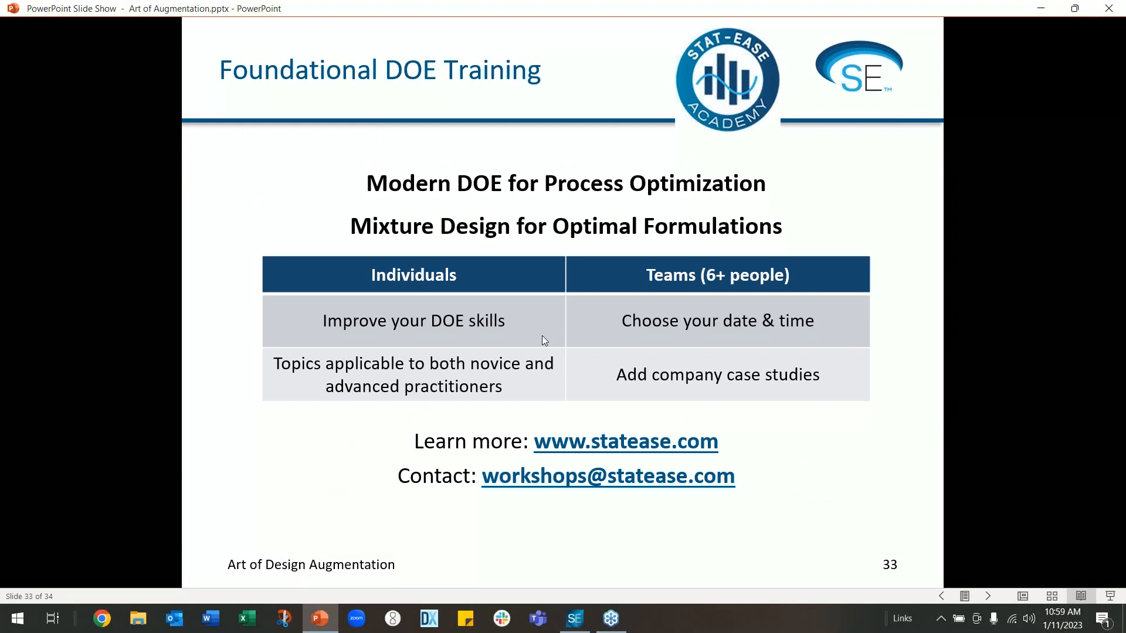